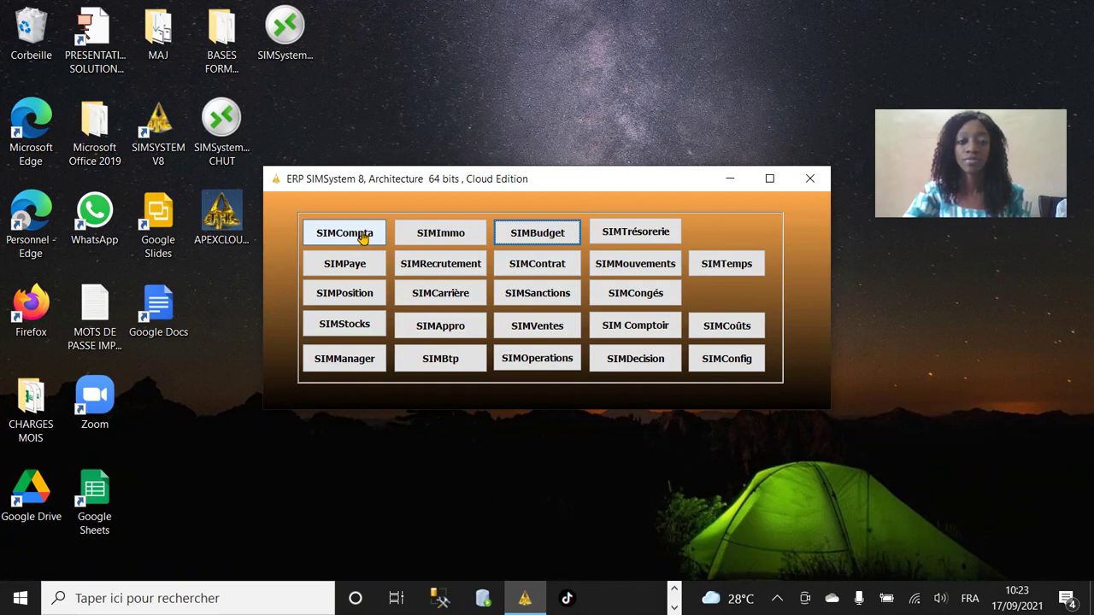
# Launch the SIMCompta module and sign in to the GIEFORMA work folder with the account password.
pyautogui.click(362, 238)
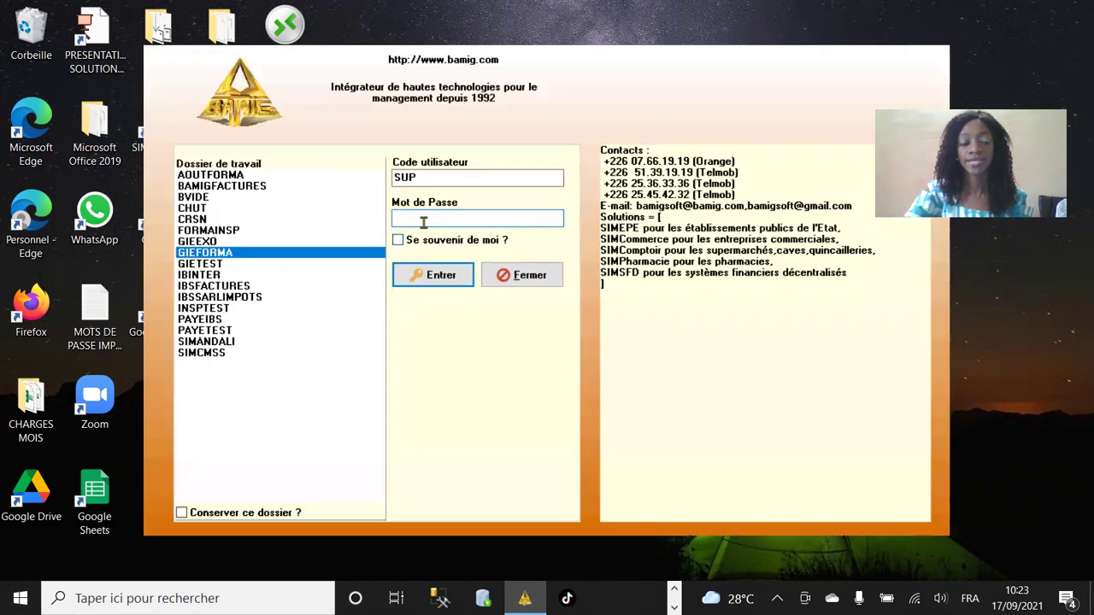
pyautogui.click(423, 221)
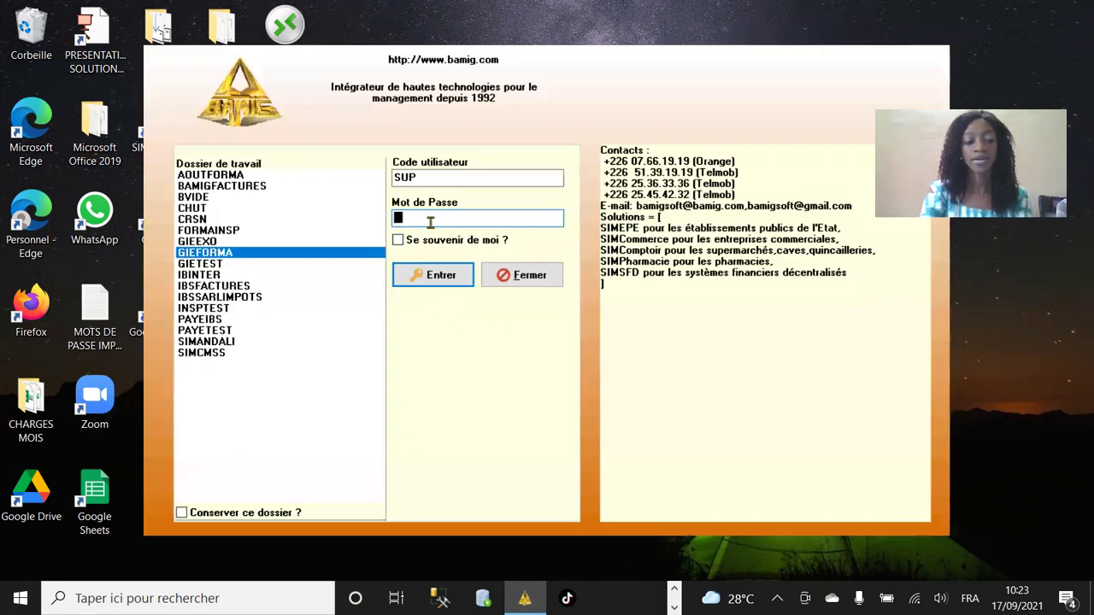
pyautogui.write('•••')
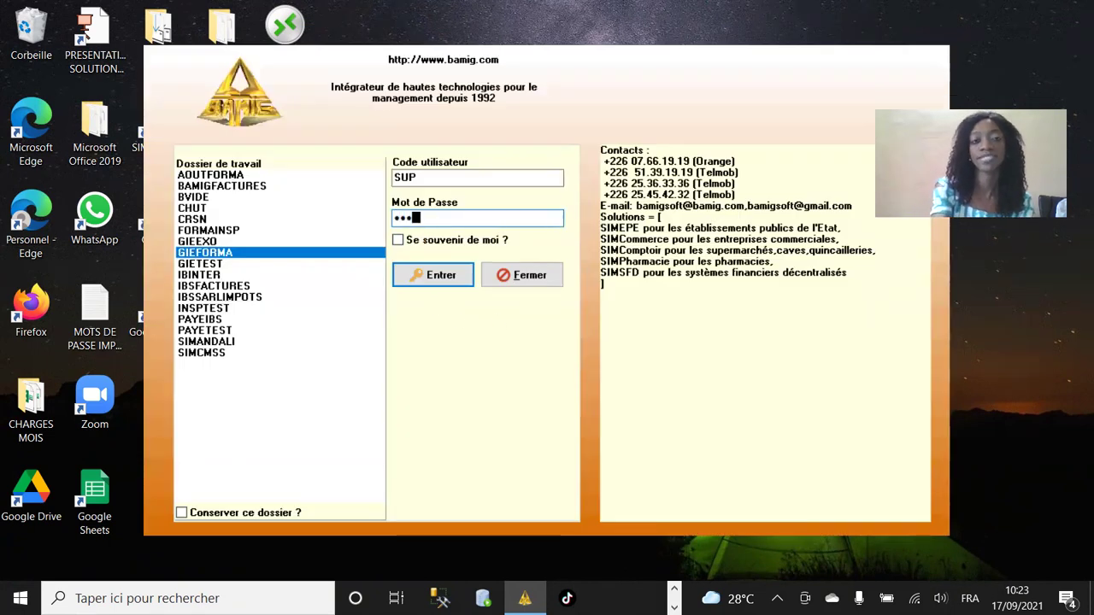
pyautogui.press('Return')
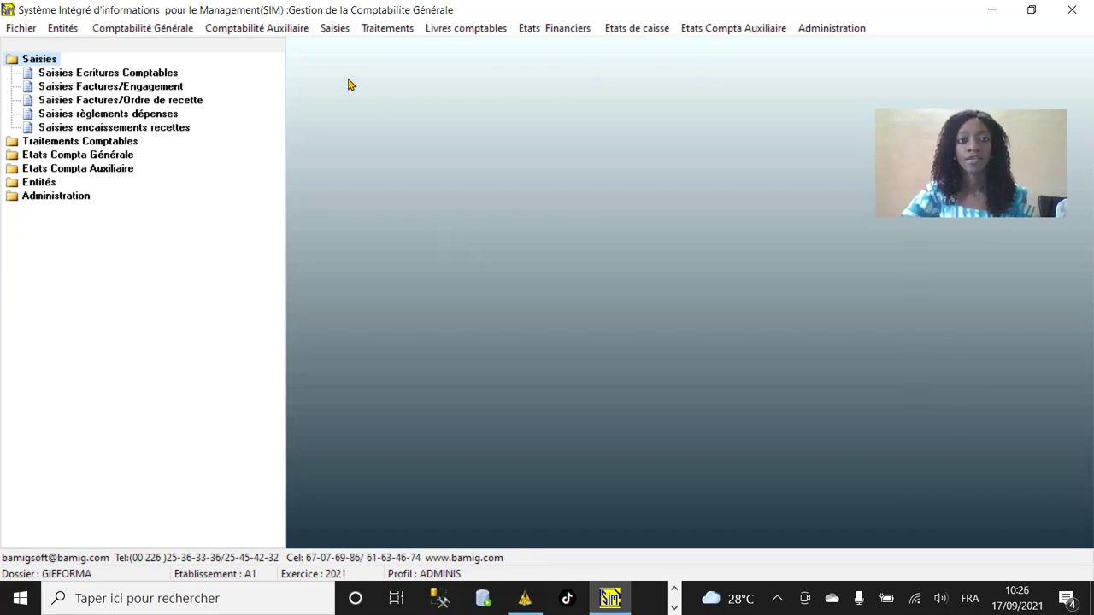
# Review the general chart of accounts and the third-party list, closing each one after viewing.
pyautogui.click(179, 33)
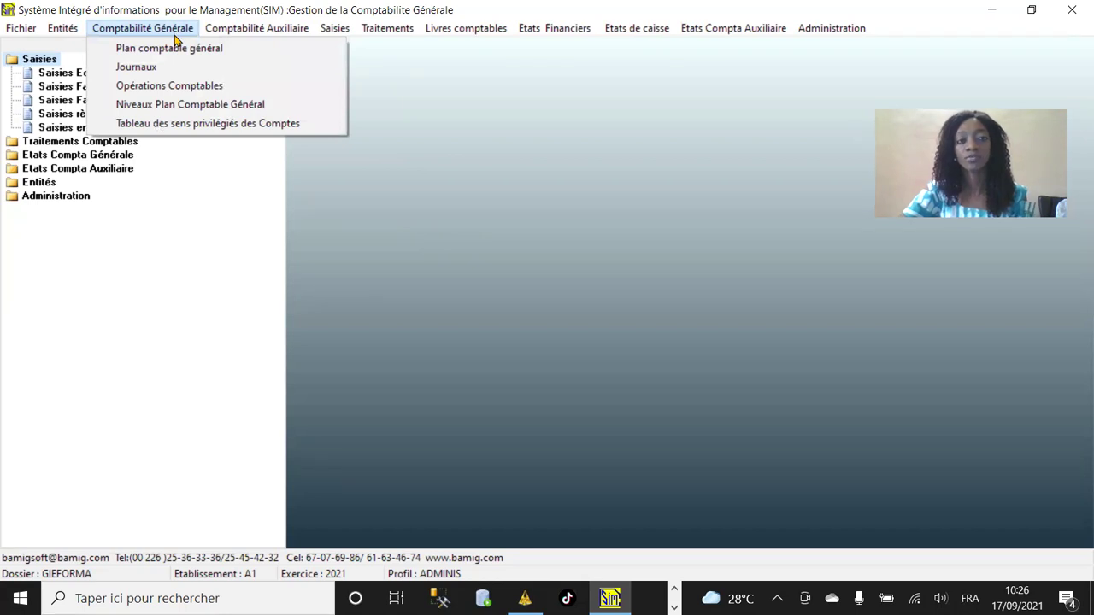
pyautogui.click(177, 50)
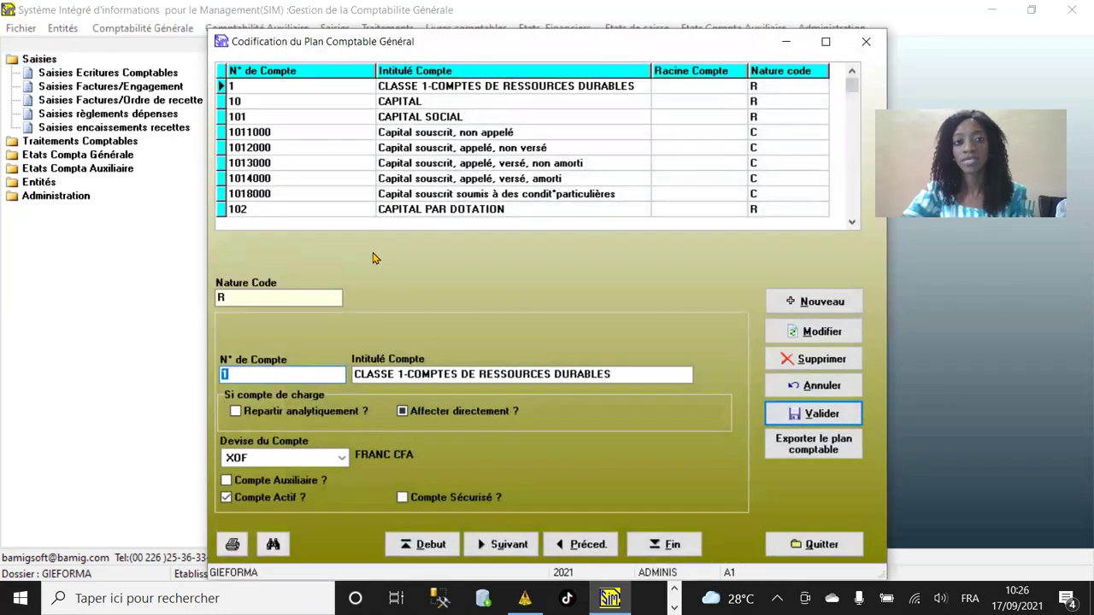
pyautogui.click(809, 542)
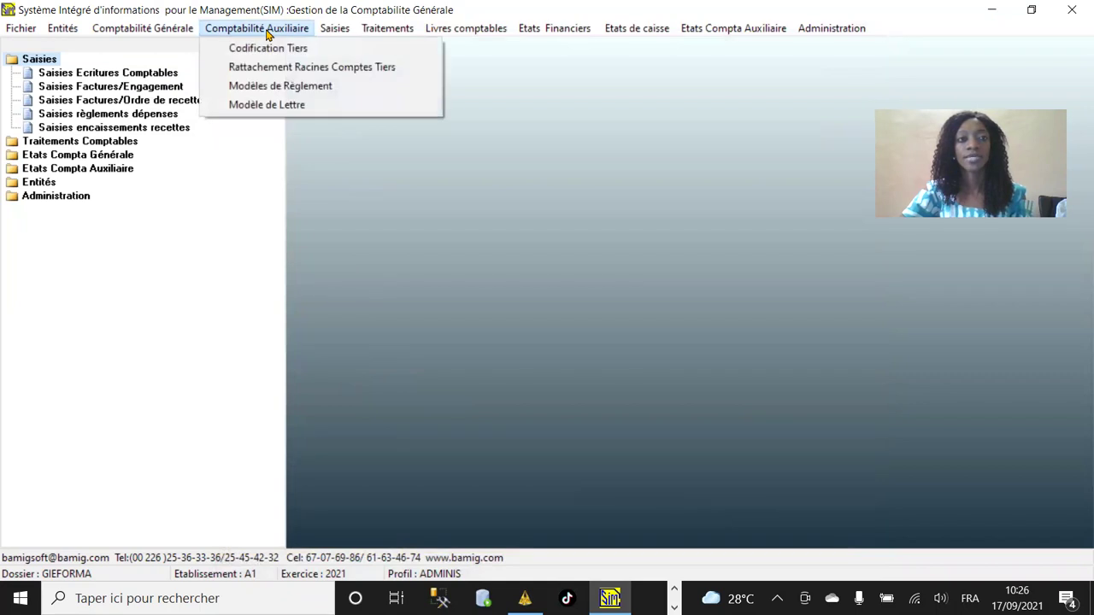
pyautogui.click(265, 48)
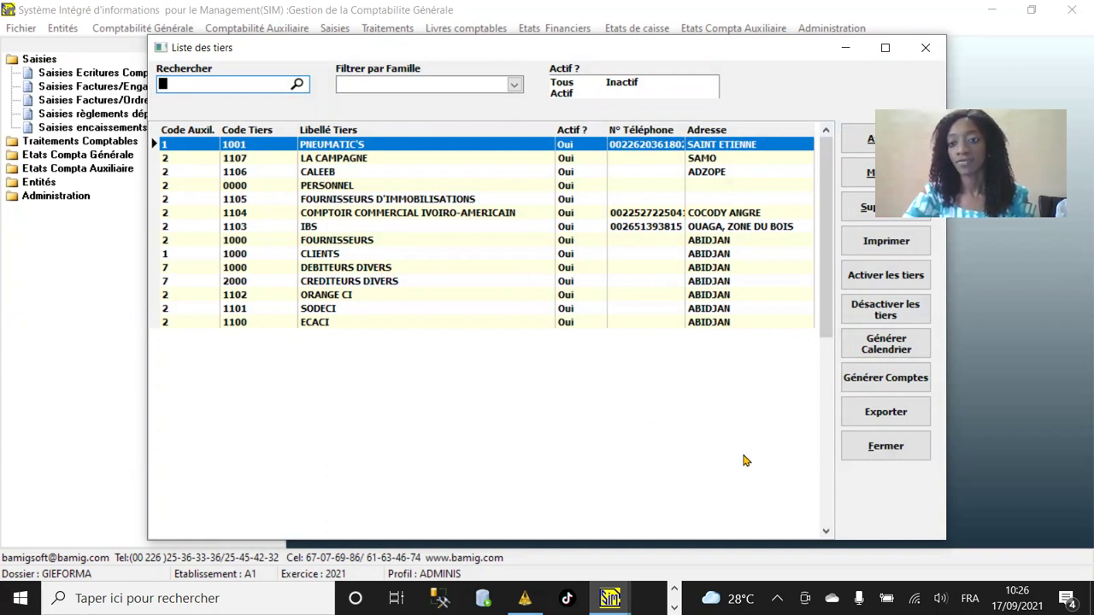
pyautogui.click(885, 446)
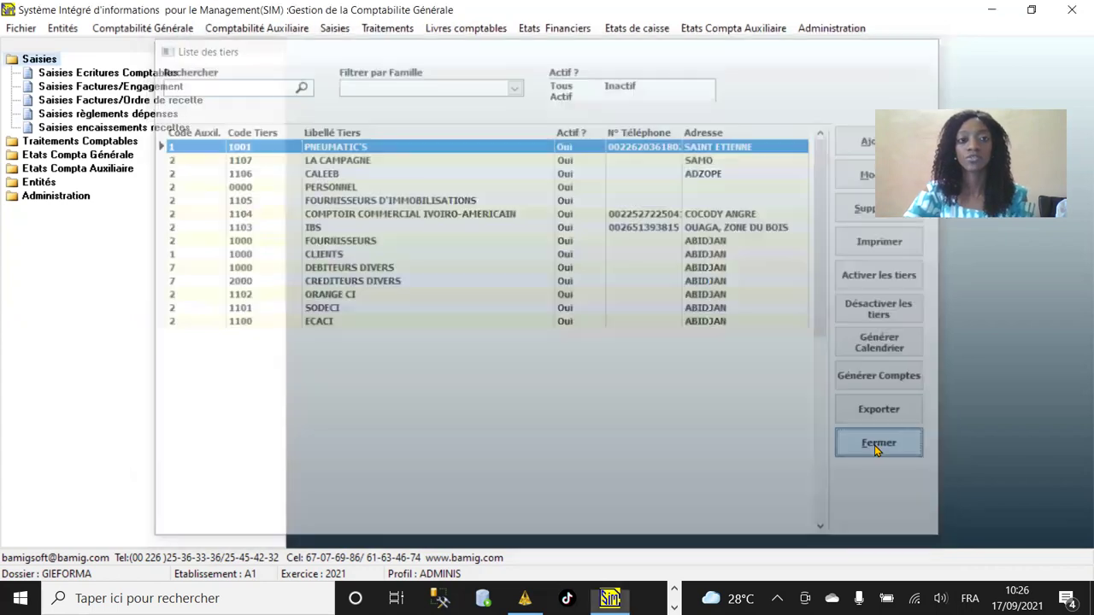
# Open the accounting entry form and select the A1CAISSE cash journal.
pyautogui.click(335, 31)
pyautogui.click(341, 49)
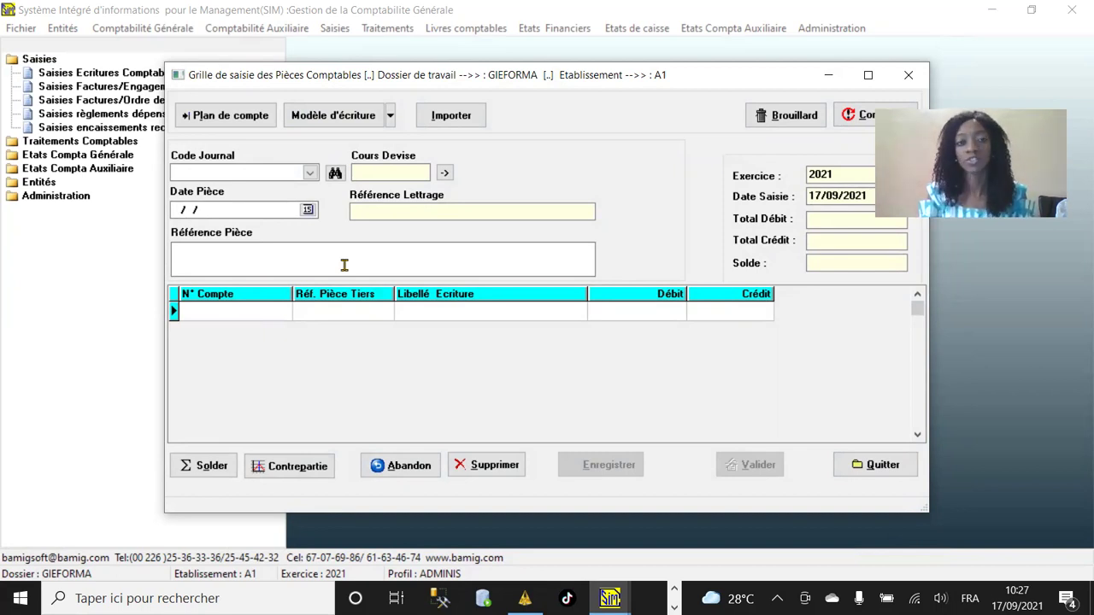
pyautogui.click(310, 173)
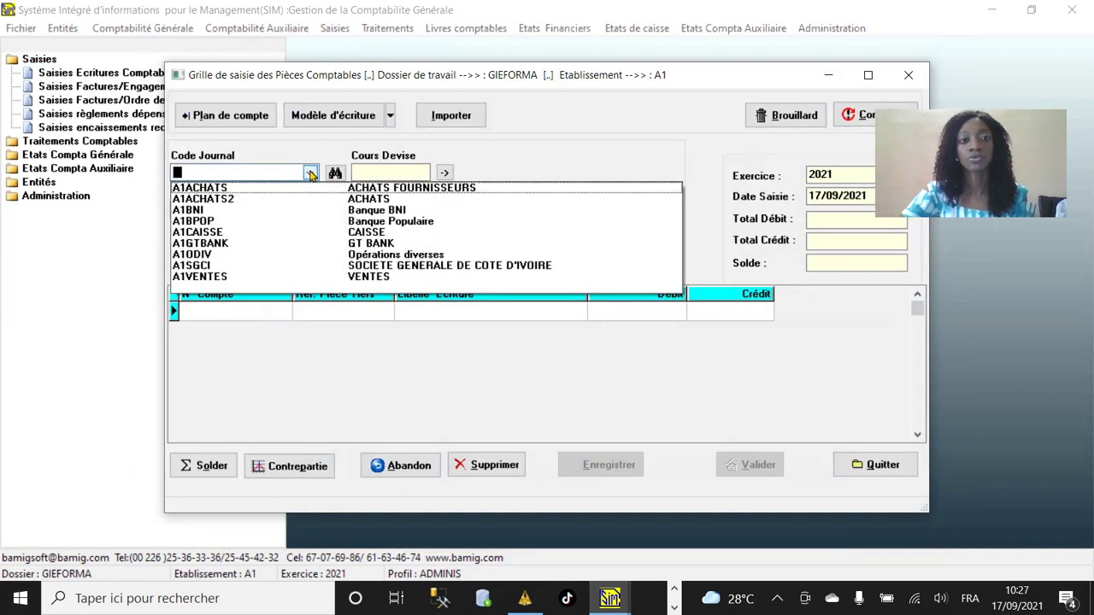
pyautogui.click(371, 236)
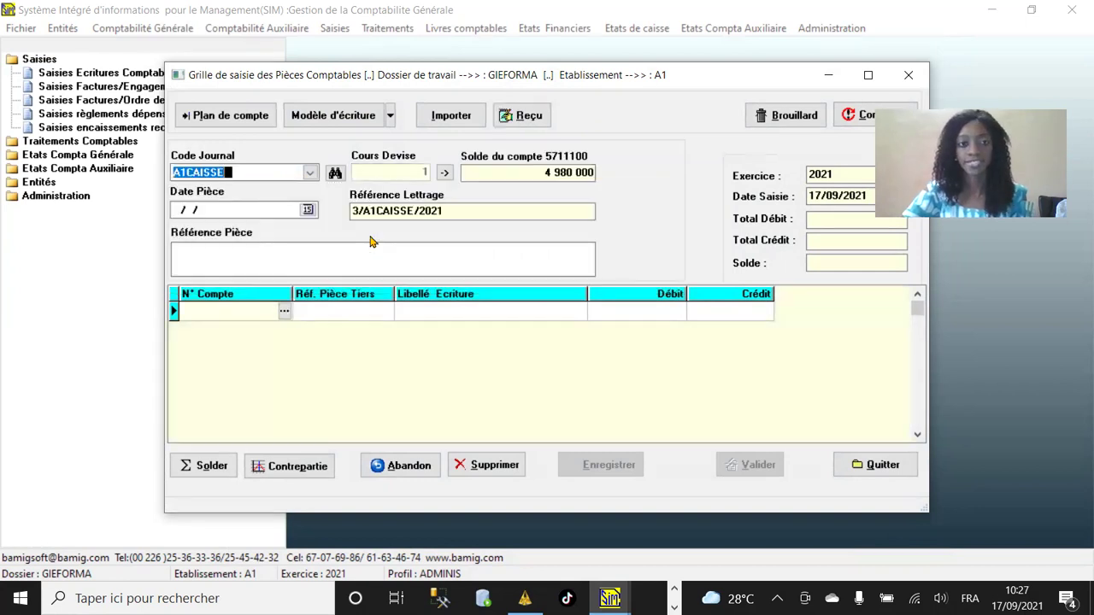
pyautogui.click(253, 172)
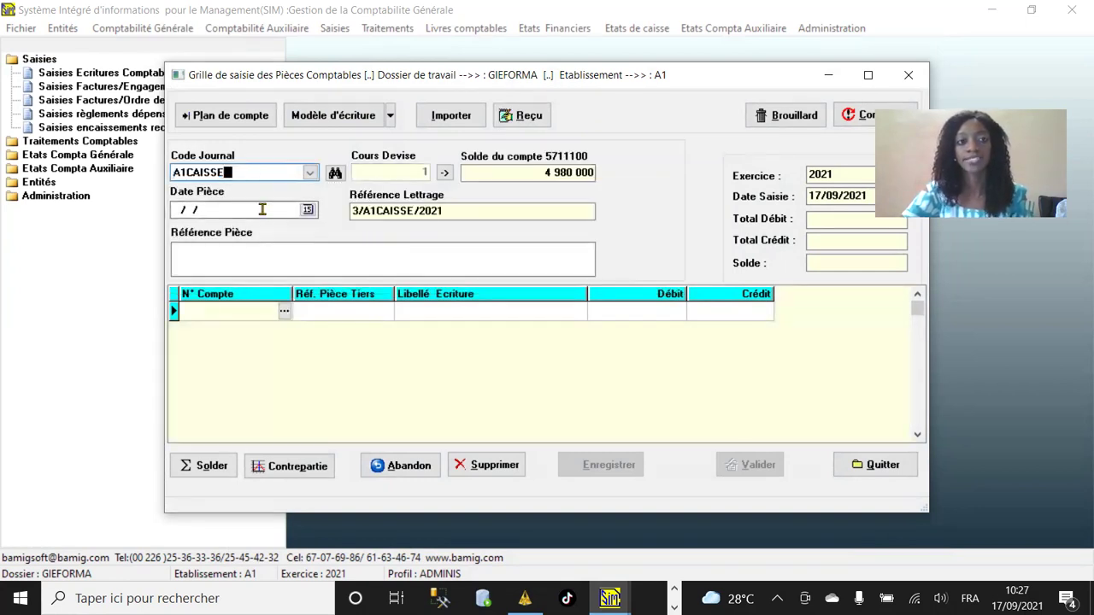
pyautogui.click(543, 176)
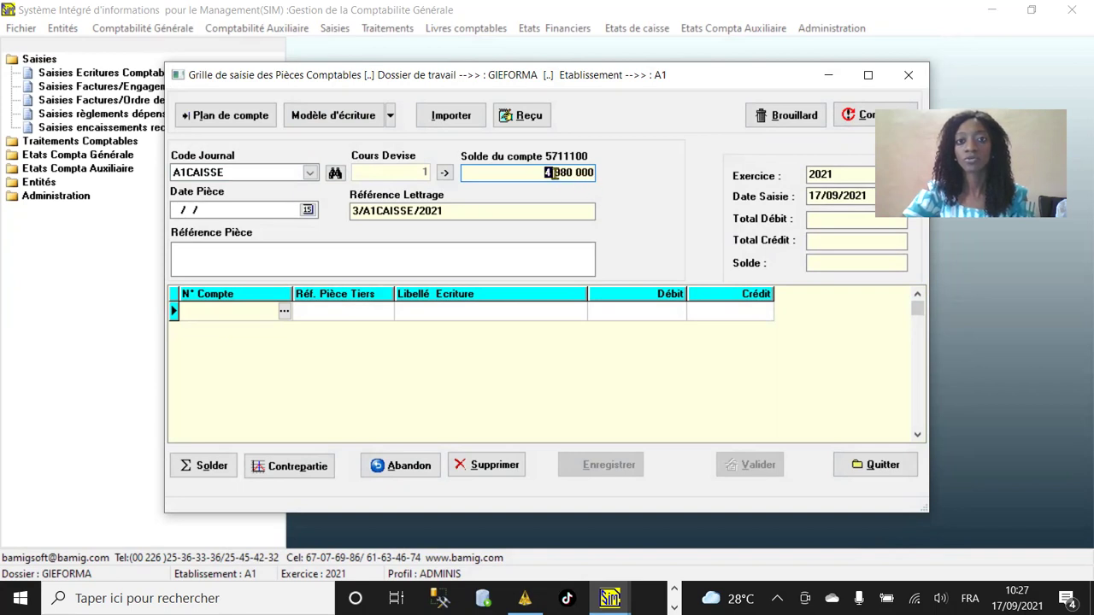
# Set the voucher's document date (Date Pièce) to 16/09/2021.
pyautogui.click(307, 209)
pyautogui.click(262, 275)
pyautogui.click(253, 211)
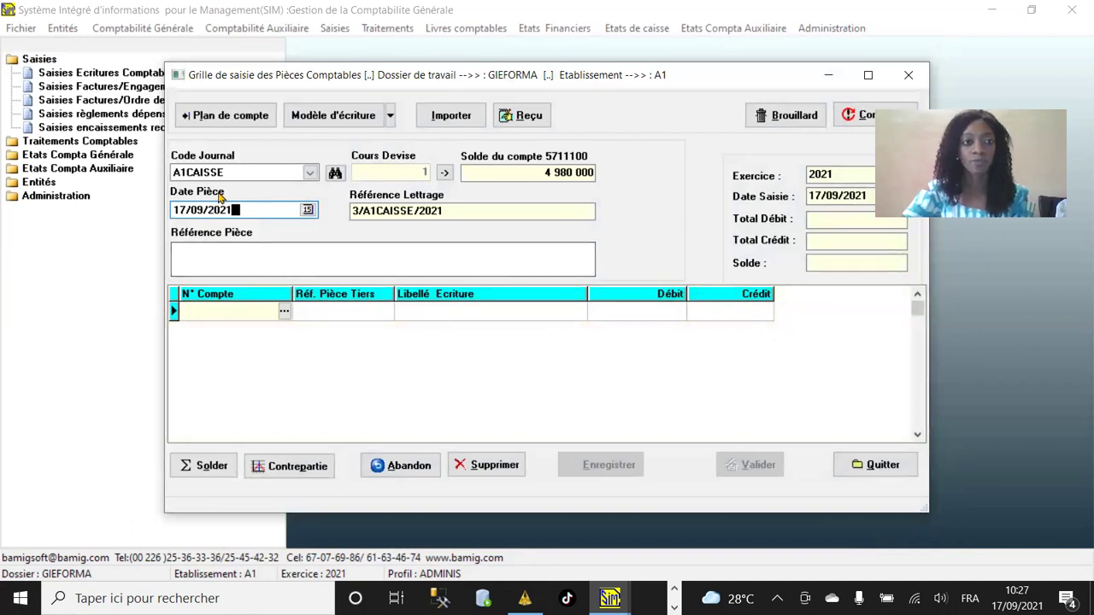
pyautogui.click(212, 260)
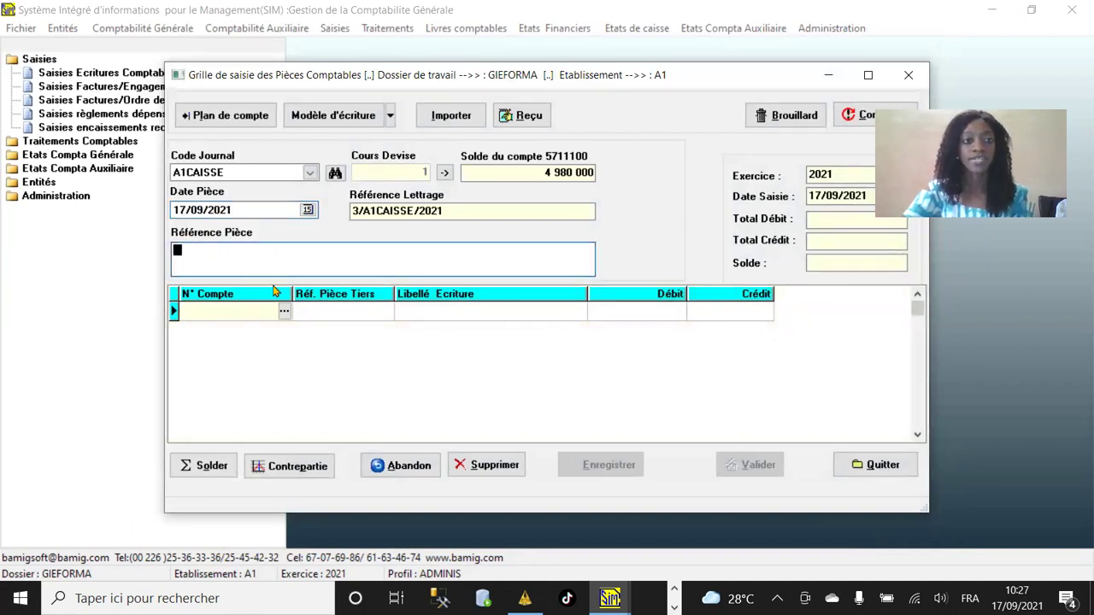
pyautogui.click(181, 210)
pyautogui.write('16')
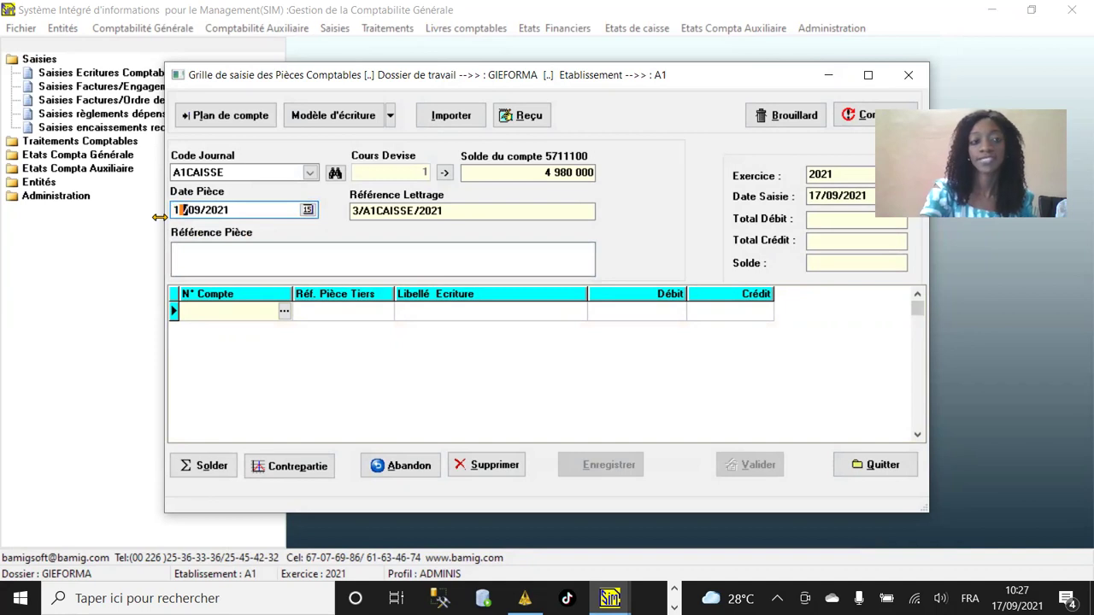
pyautogui.click(245, 210)
pyautogui.click(235, 259)
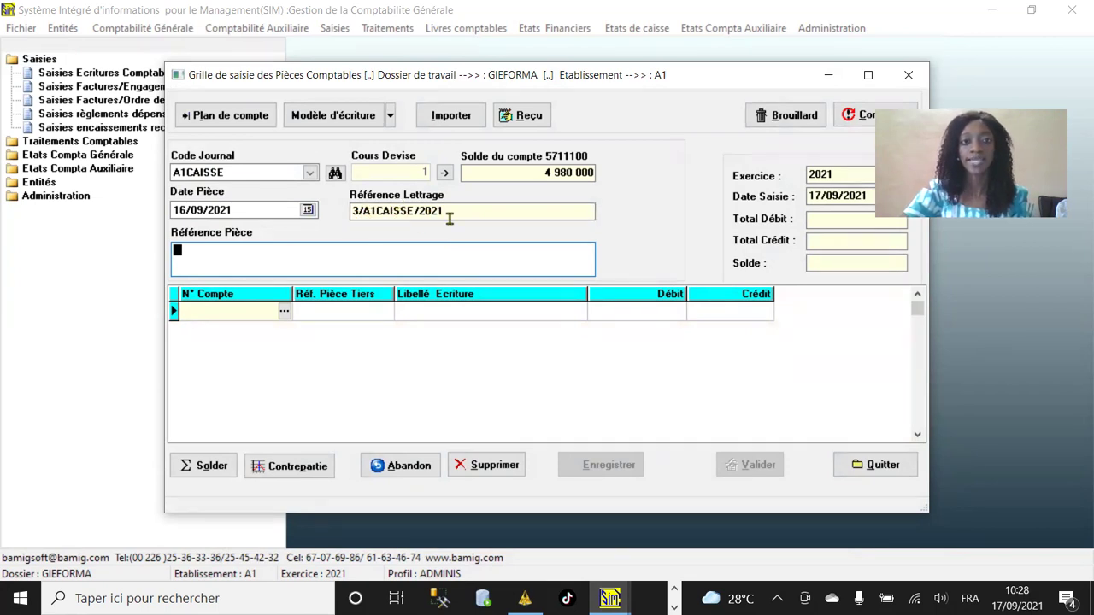
# Open the account lookup for the first entry line and search for accounts starting with 62.
pyautogui.click(198, 306)
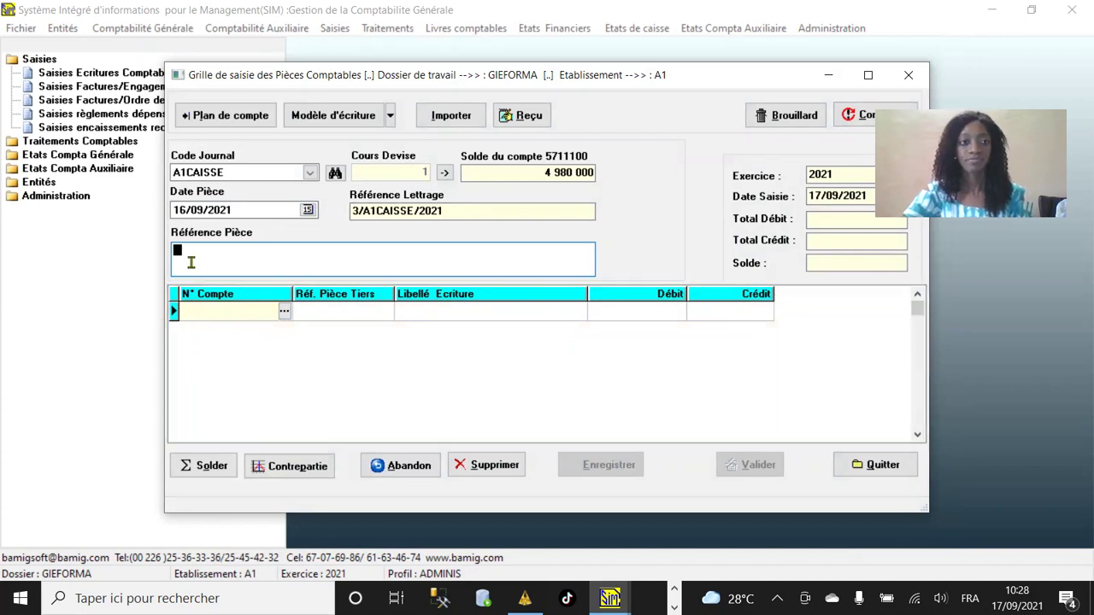
pyautogui.click(246, 261)
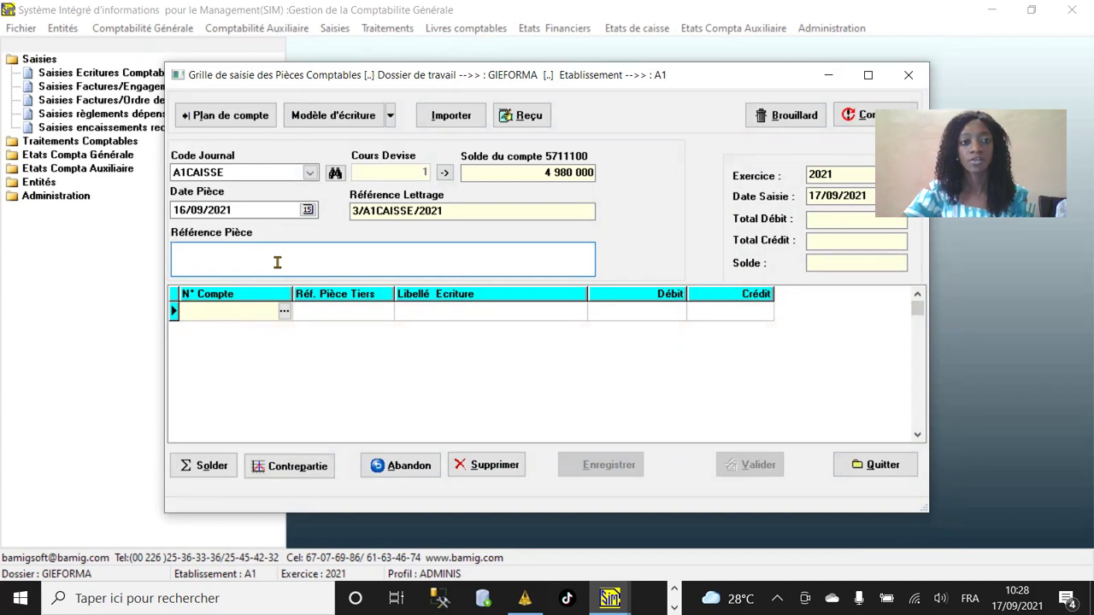
pyautogui.click(283, 315)
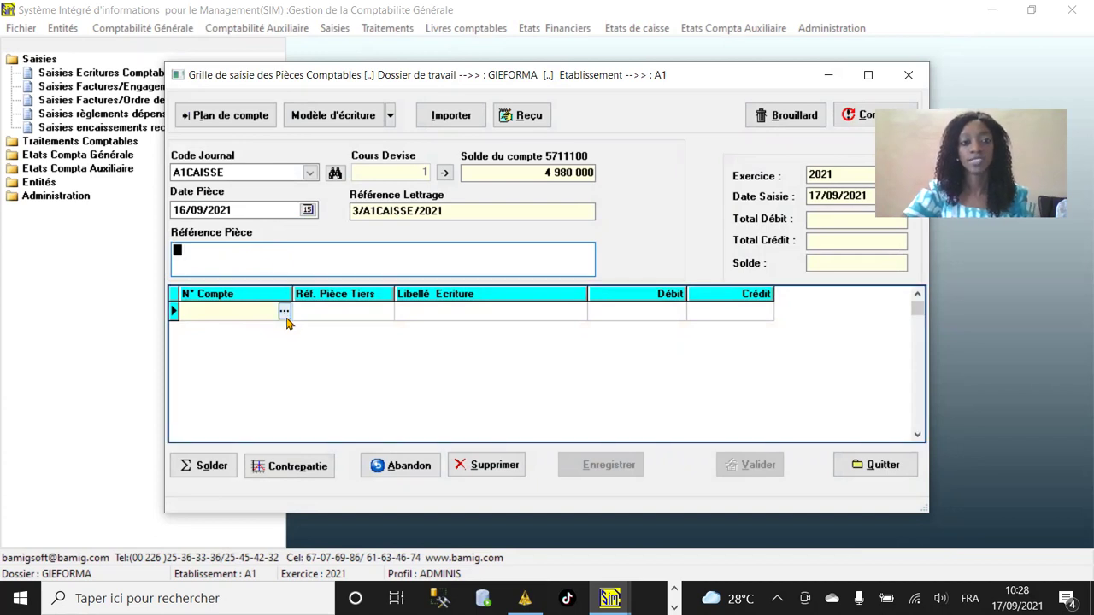
pyautogui.click(260, 313)
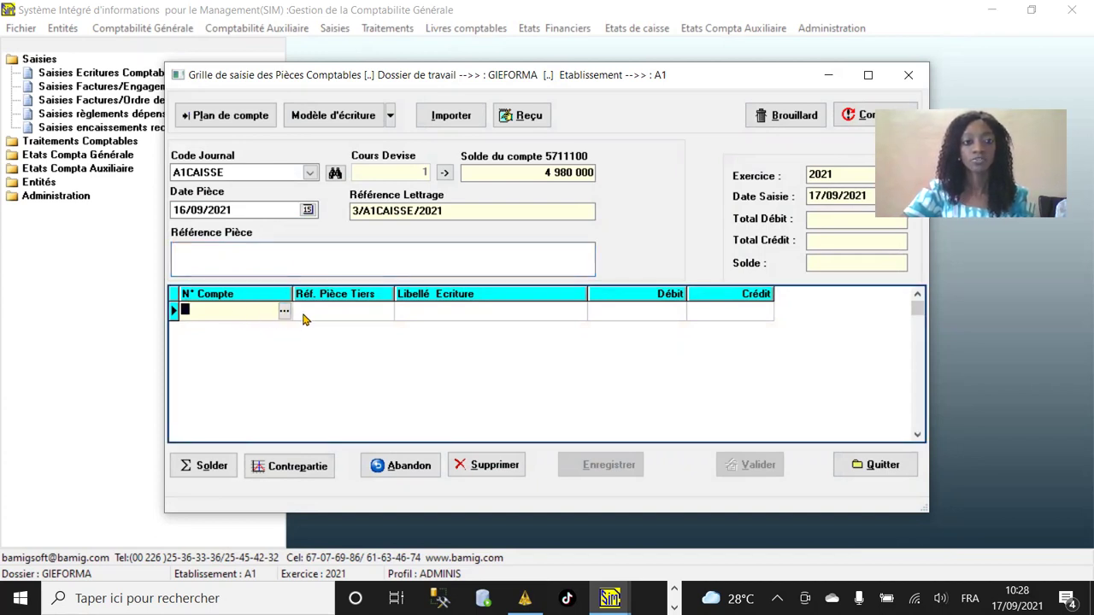
pyautogui.click(284, 311)
pyautogui.click(270, 492)
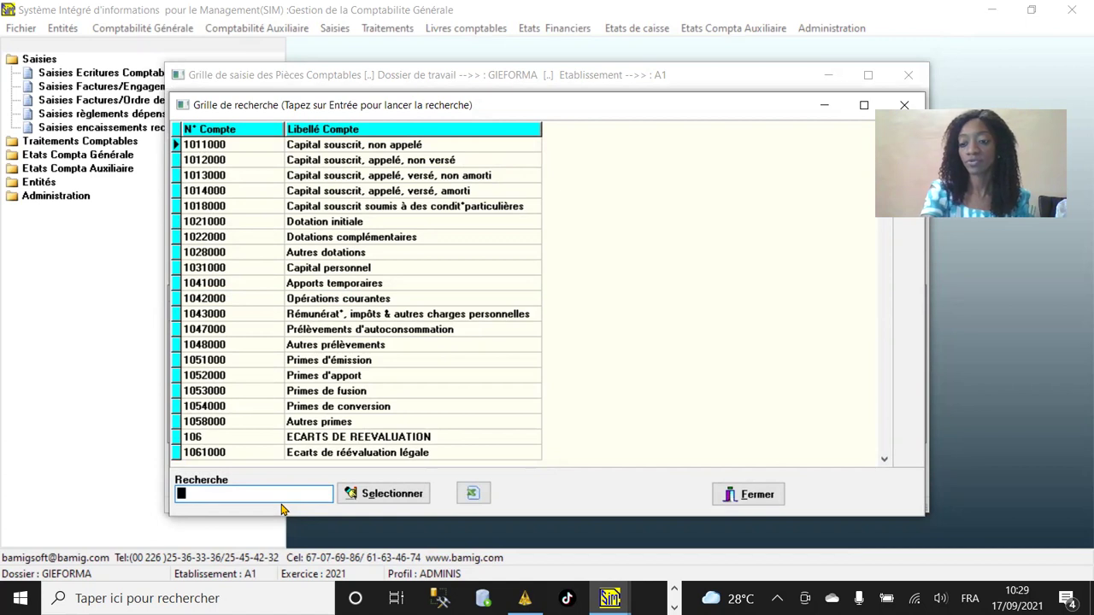
pyautogui.write('62')
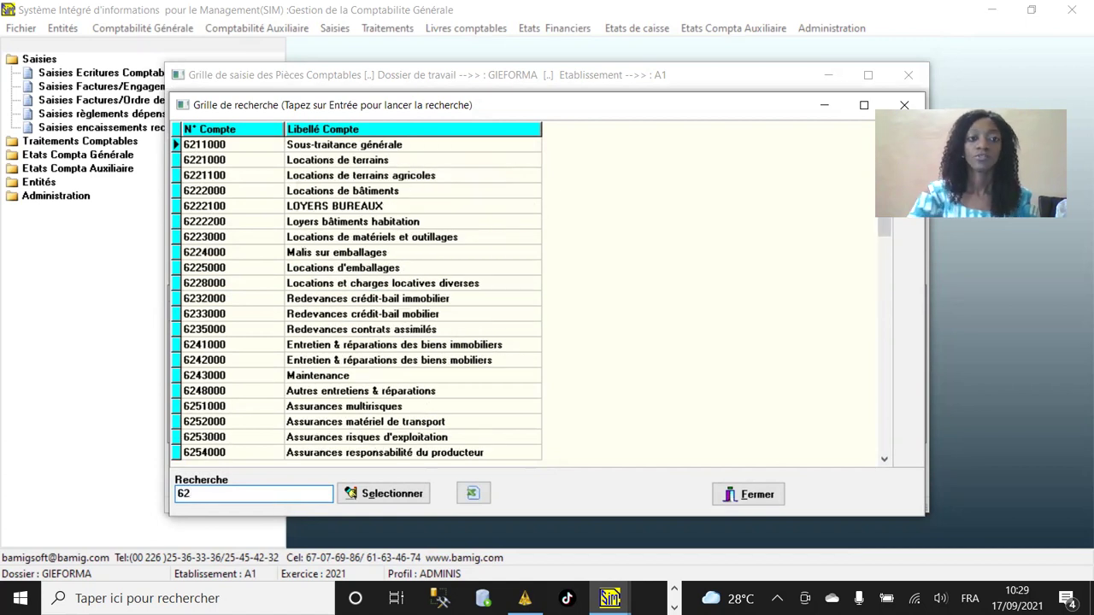
# Browse the matching accounts and choose 6242000, Entretien & réparations des biens mobiliers, for the entry line.
pyautogui.press('Down')
pyautogui.press('Down')
pyautogui.press('Down')
pyautogui.press('Down')
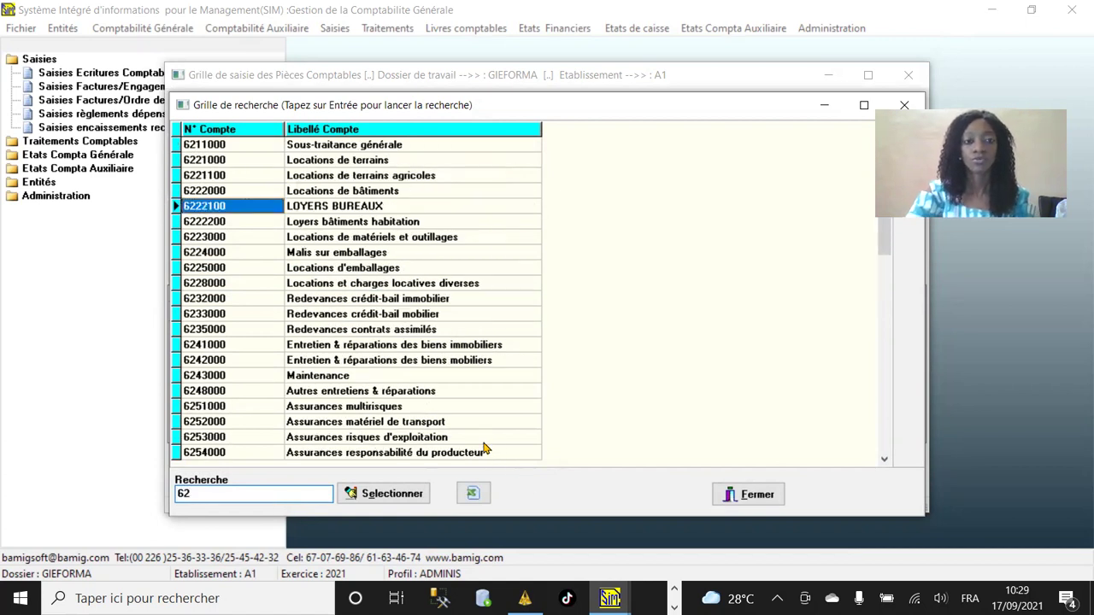
pyautogui.press('Down')
pyautogui.press('Down')
pyautogui.press('Down')
pyautogui.press('Down')
pyautogui.press('Down')
pyautogui.press('Down')
pyautogui.press('Down')
pyautogui.press('Down')
pyautogui.press('Down')
pyautogui.press('Down')
pyautogui.press('Down')
pyautogui.press('Down')
pyautogui.press('Down')
pyautogui.press('Down')
pyautogui.press('Down')
pyautogui.press('Down')
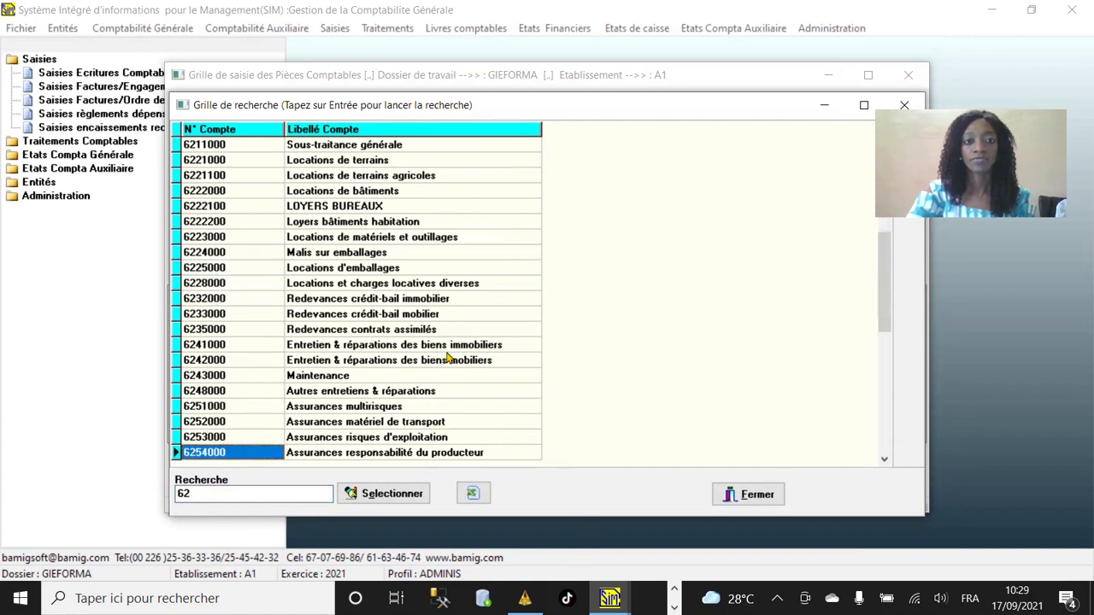
pyautogui.click(387, 367)
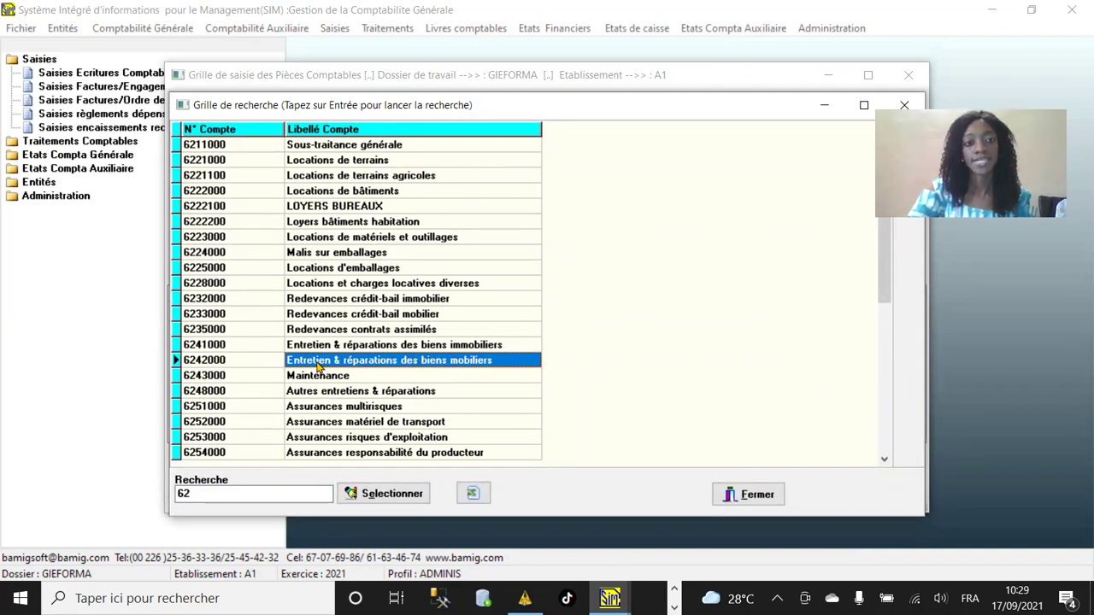
pyautogui.click(246, 366)
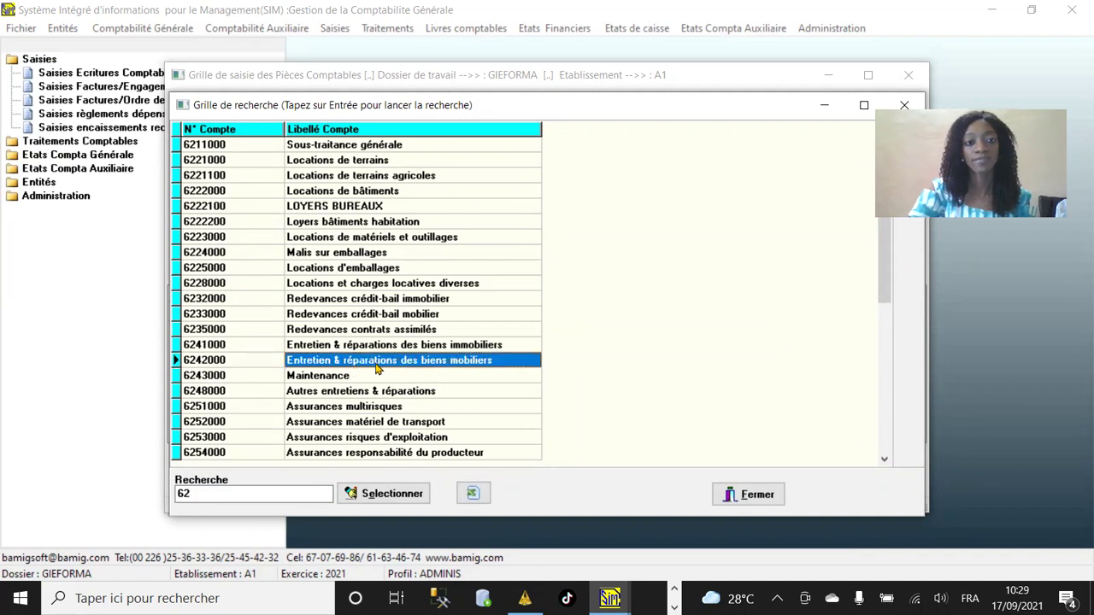
pyautogui.doubleClick(377, 360)
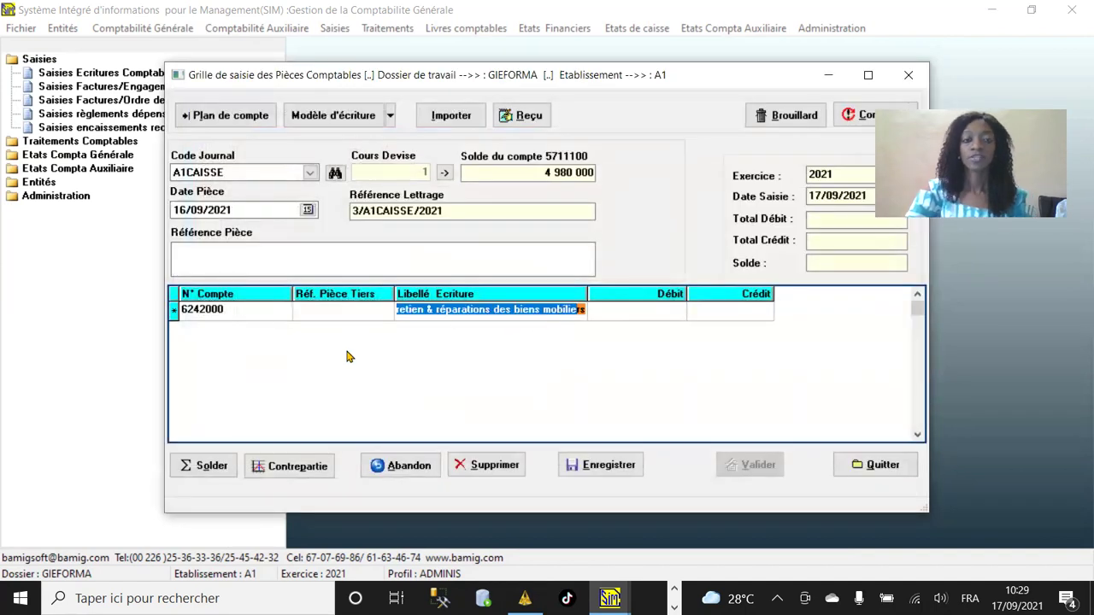
# Enter a debit of 300000 on the maintenance expense line and generate its cash counterpart line.
pyautogui.click(618, 314)
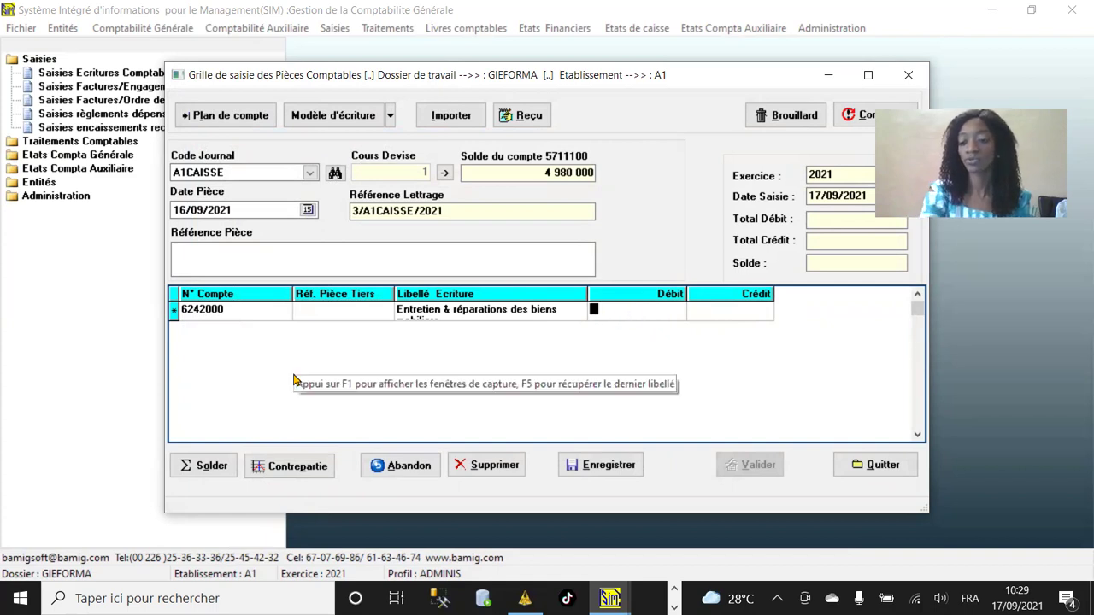
pyautogui.write('300000')
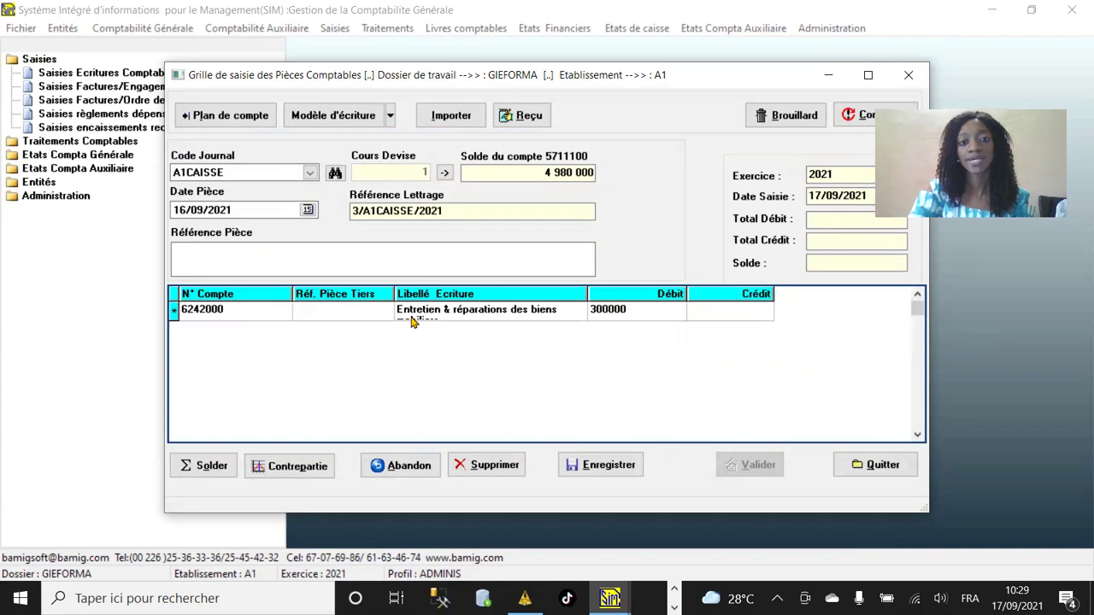
pyautogui.click(303, 468)
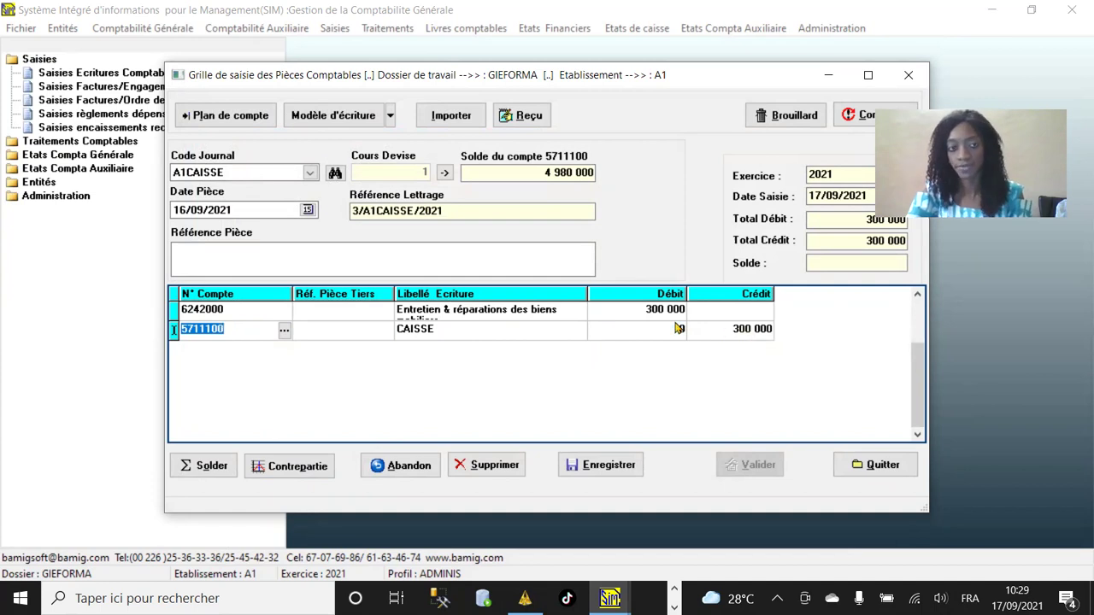
# Enter ENTRETIEN DU GAZON as the voucher's reference (Référence Pièce).
pyautogui.click(266, 259)
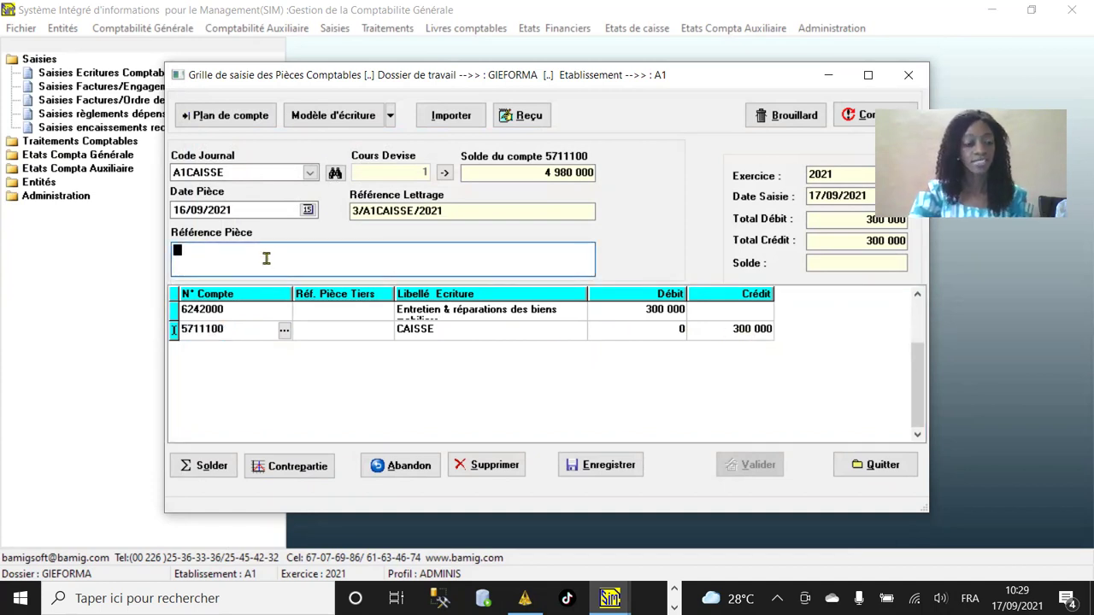
pyautogui.write('ENTRET')
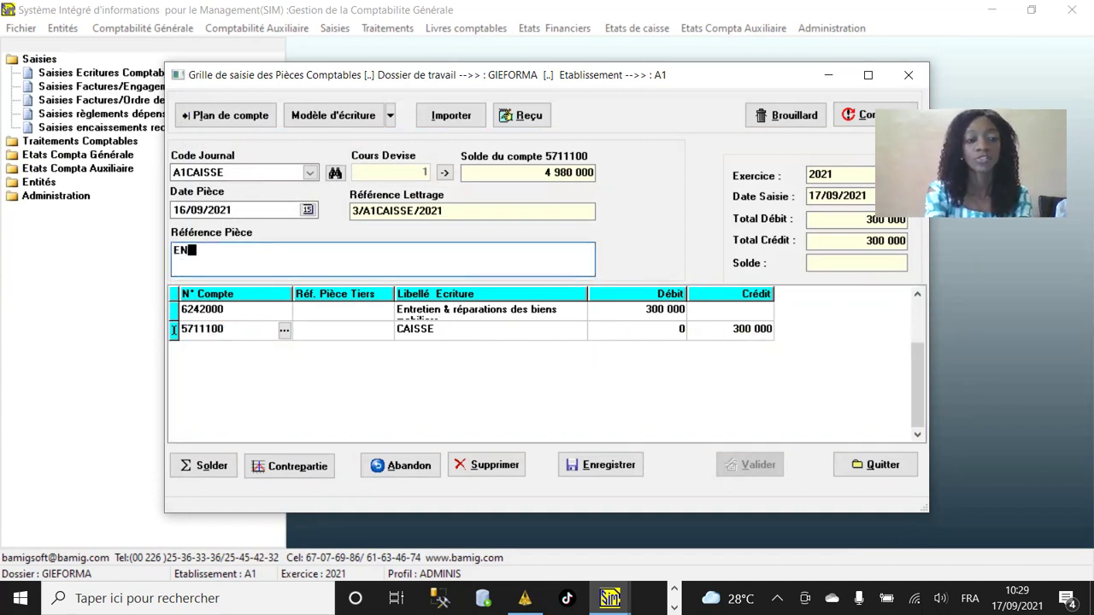
pyautogui.rightClick(267, 265)
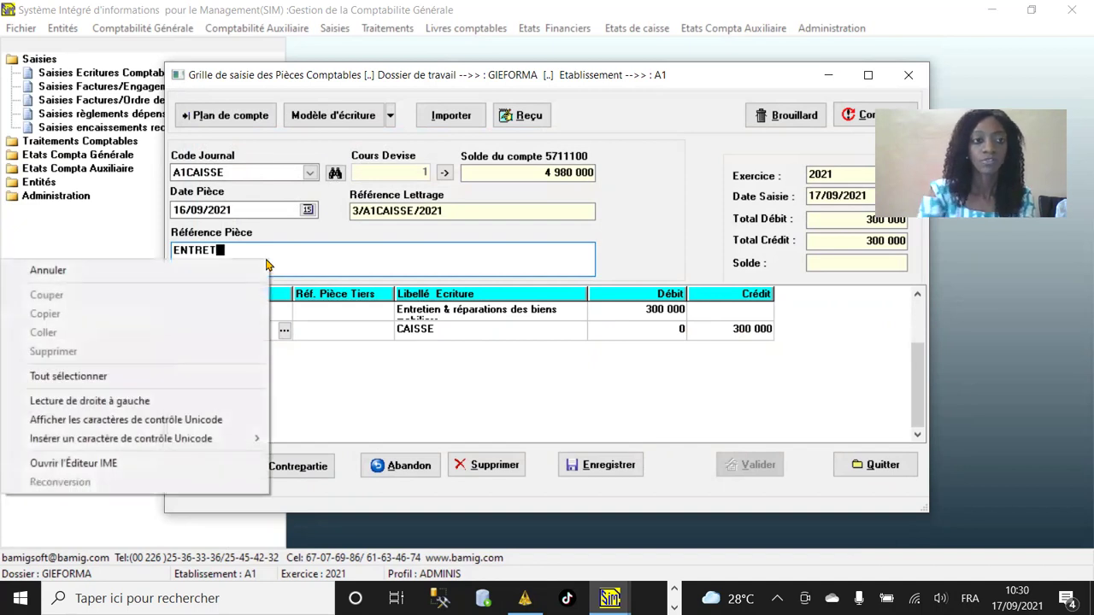
pyautogui.click(263, 250)
pyautogui.write('IEN')
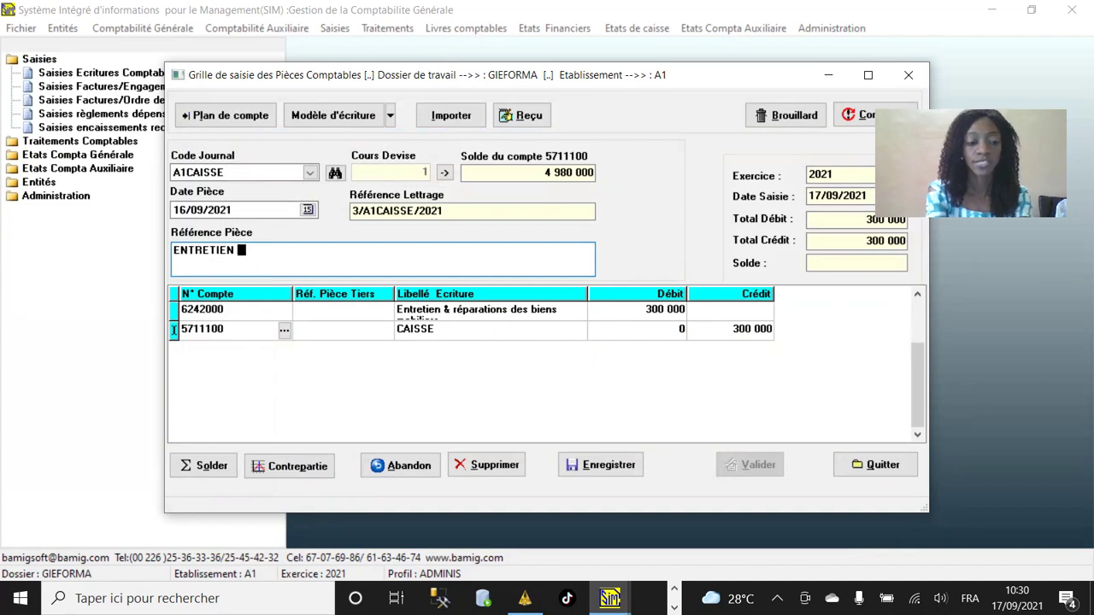
pyautogui.write(' D')
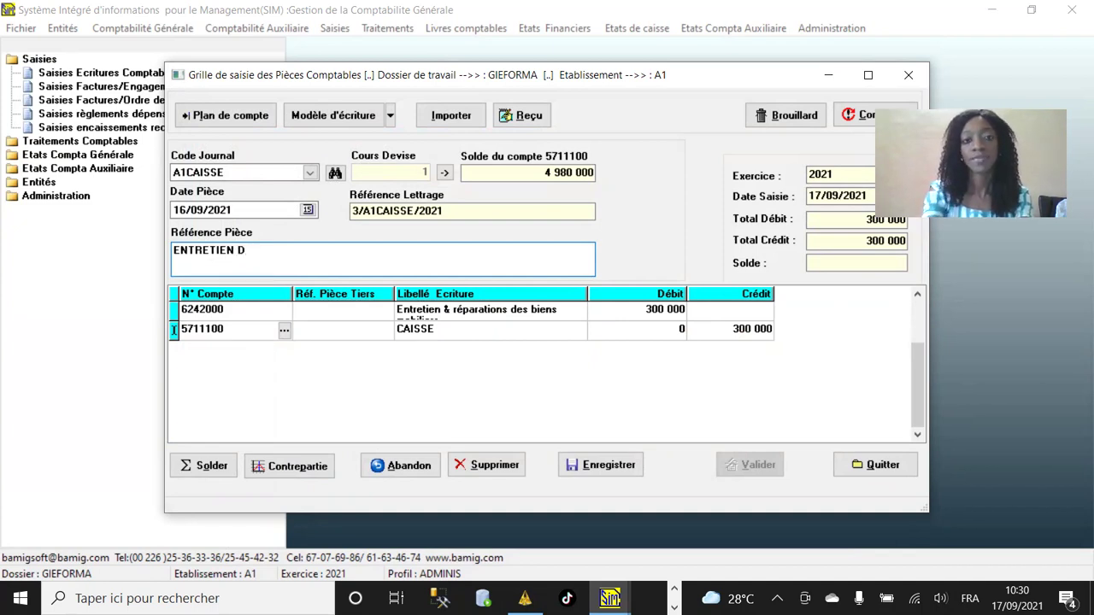
pyautogui.write('U GA')
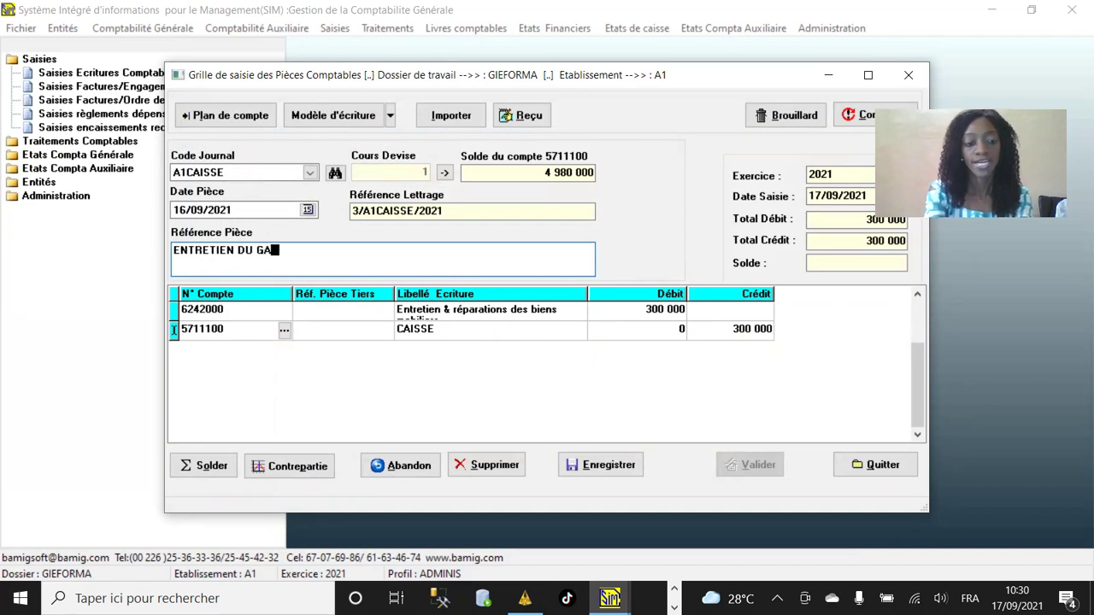
pyautogui.write('ZON')
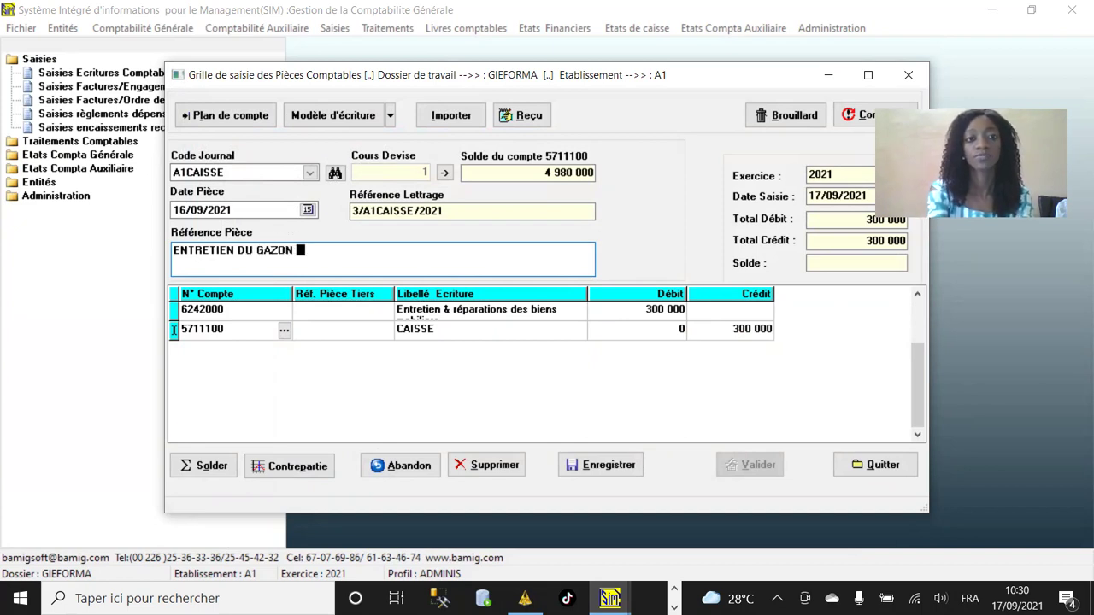
pyautogui.press('Tab')
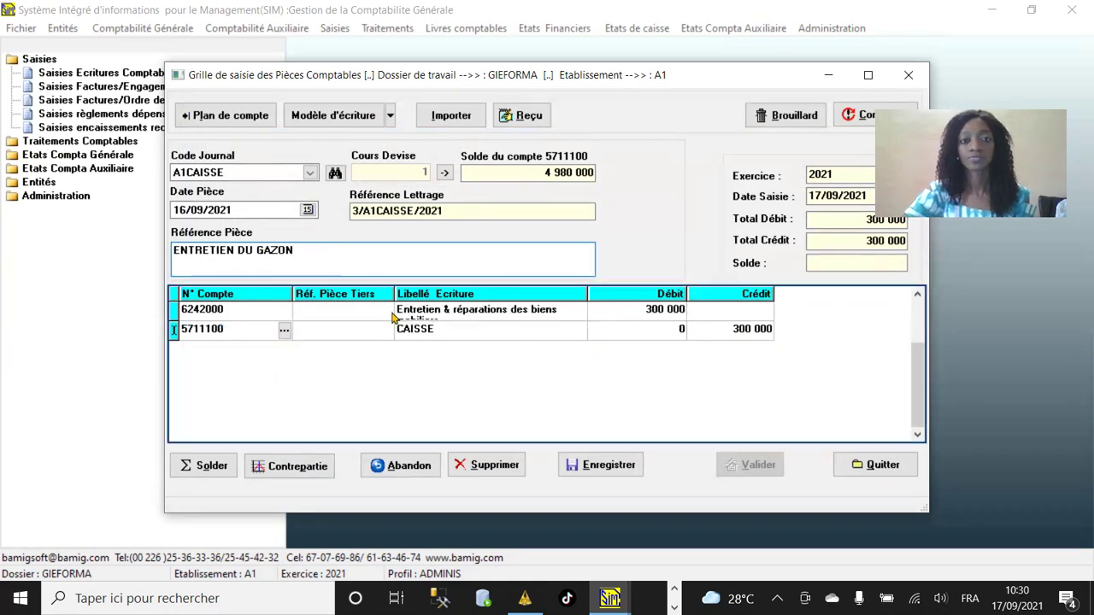
# Replace the voucher's reference (Référence Pièce) with REPARATION DE LA MOTO and save the cash voucher.
pyautogui.click(260, 270)
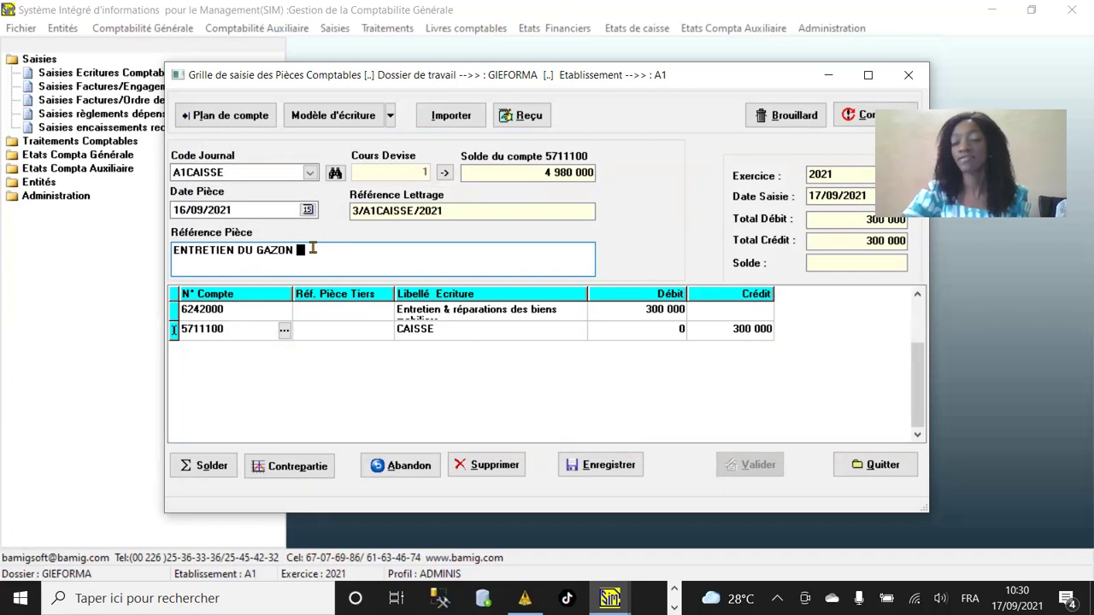
pyautogui.moveTo(300, 249); pyautogui.dragTo(66, 281)
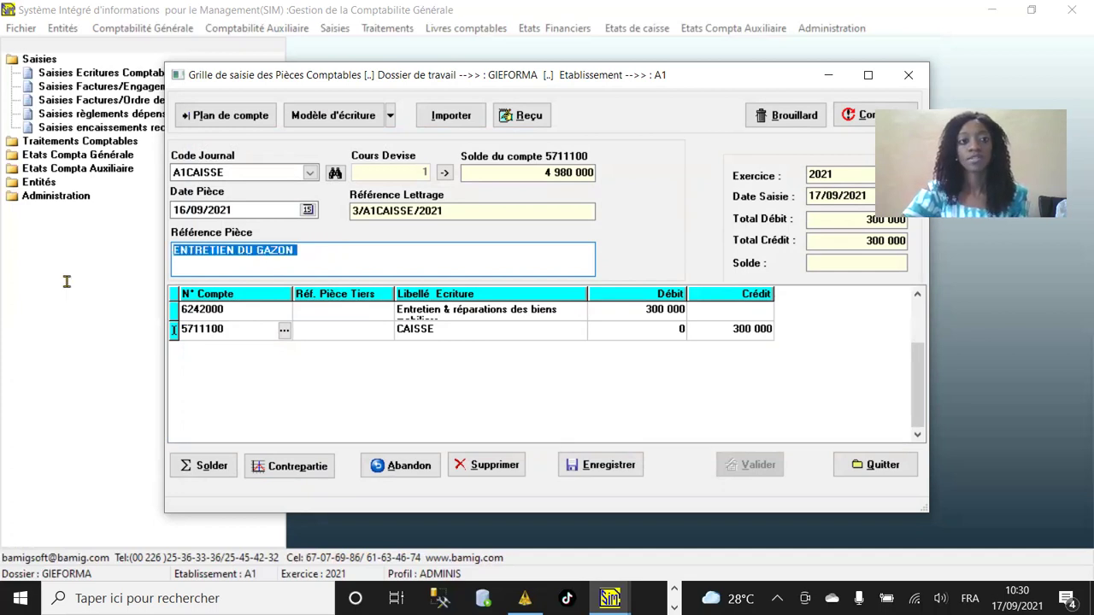
pyautogui.write('REP')
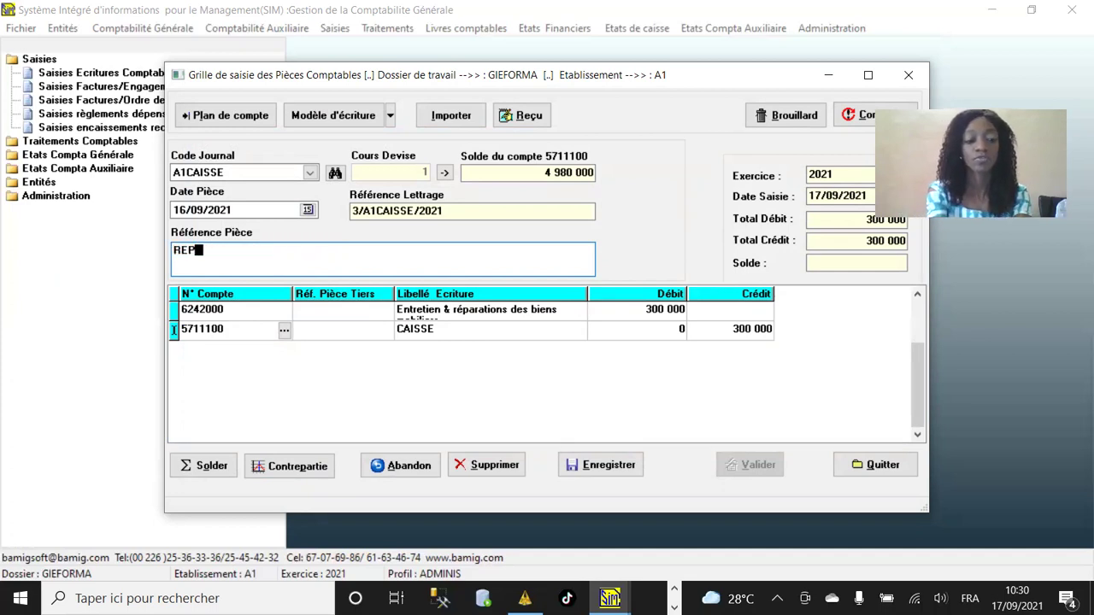
pyautogui.write('ATRATION')
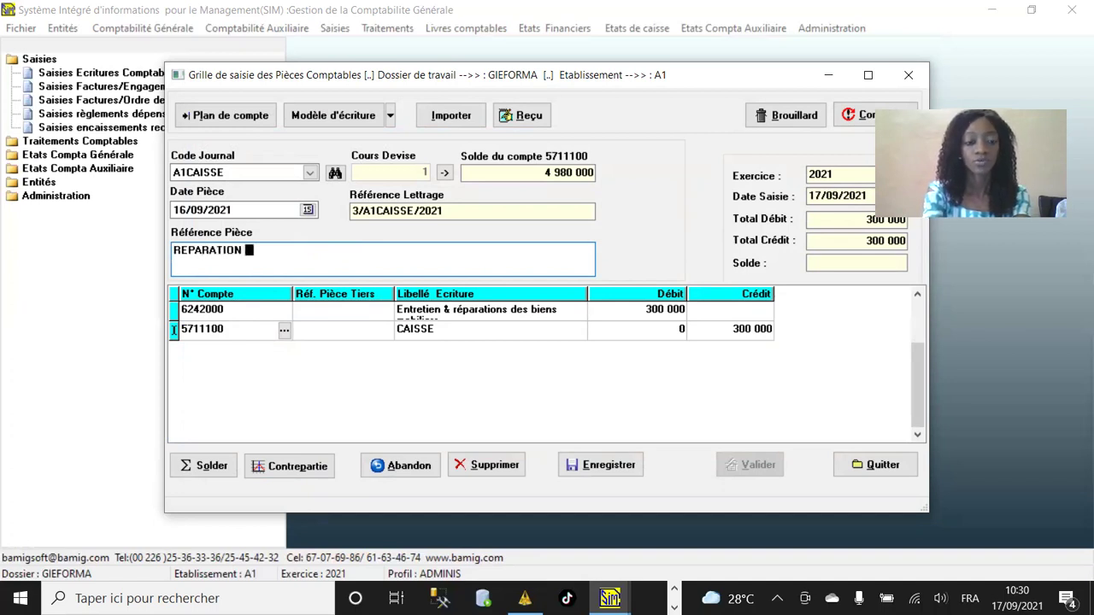
pyautogui.write(' D')
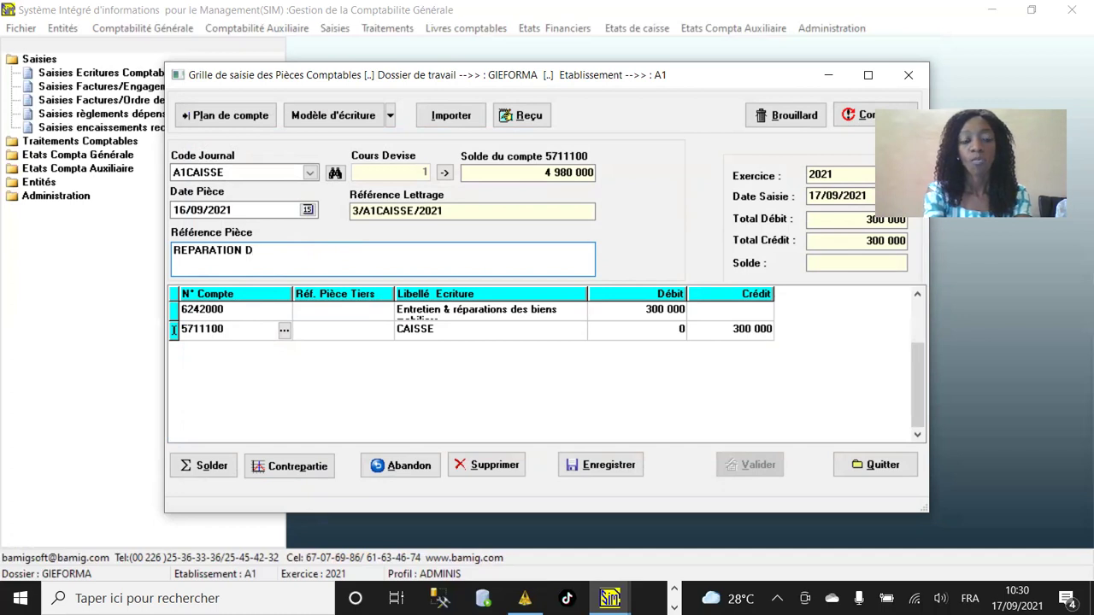
pyautogui.write('E LA MOTO')
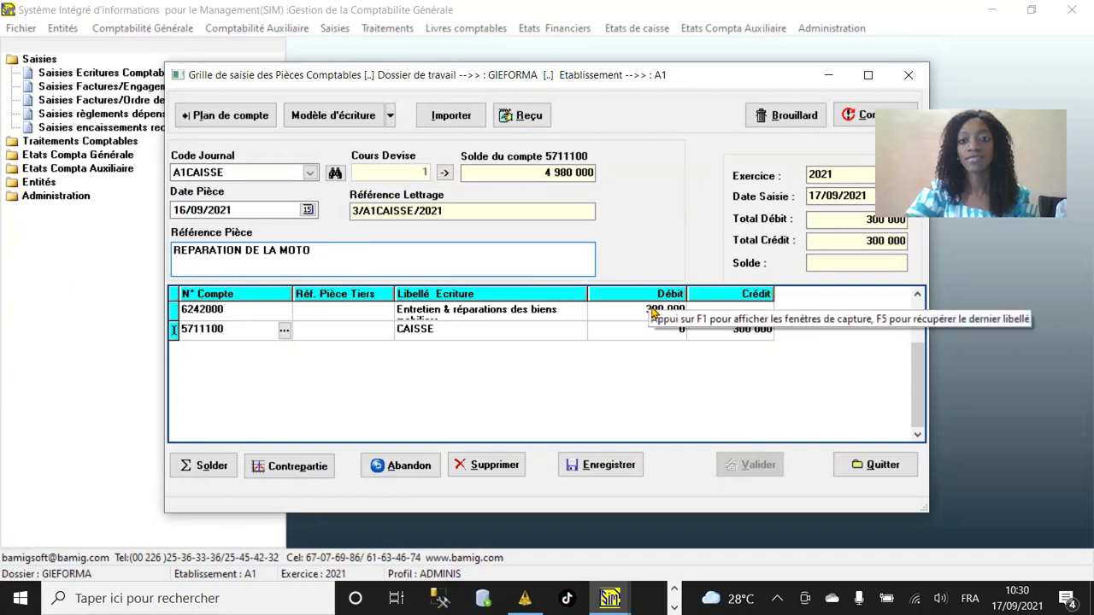
pyautogui.click(601, 465)
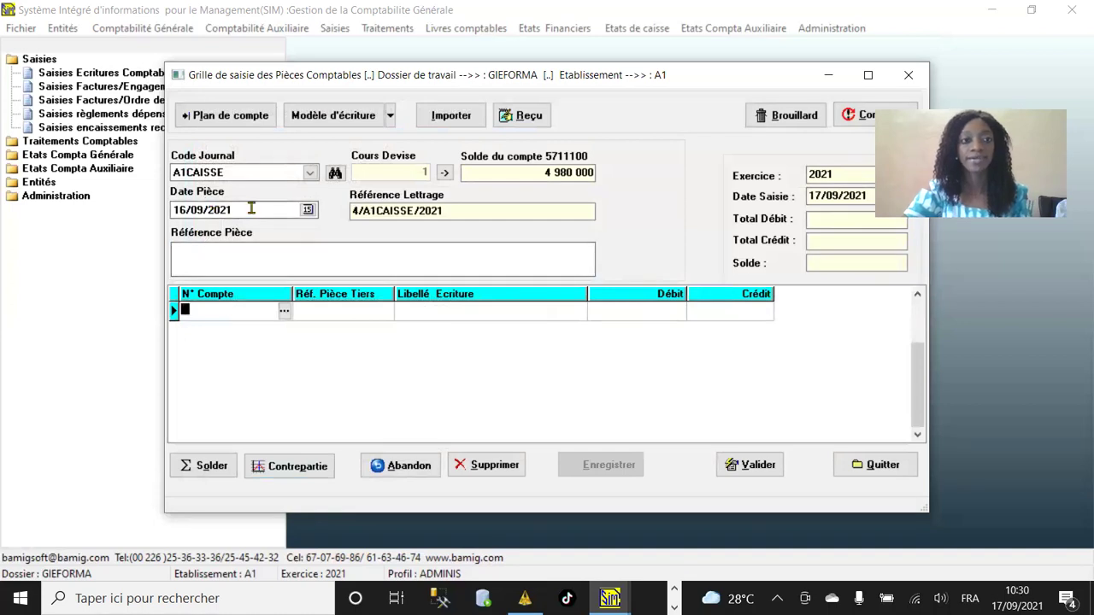
# Select the A1ACHATS2 purchases journal for the new voucher.
pyautogui.click(309, 172)
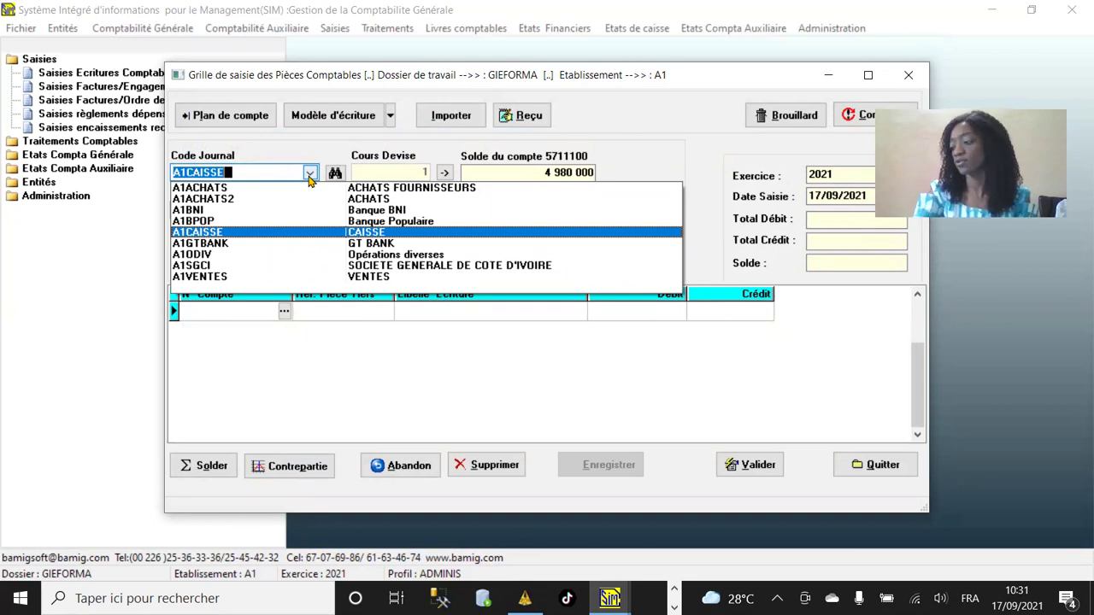
pyautogui.click(379, 201)
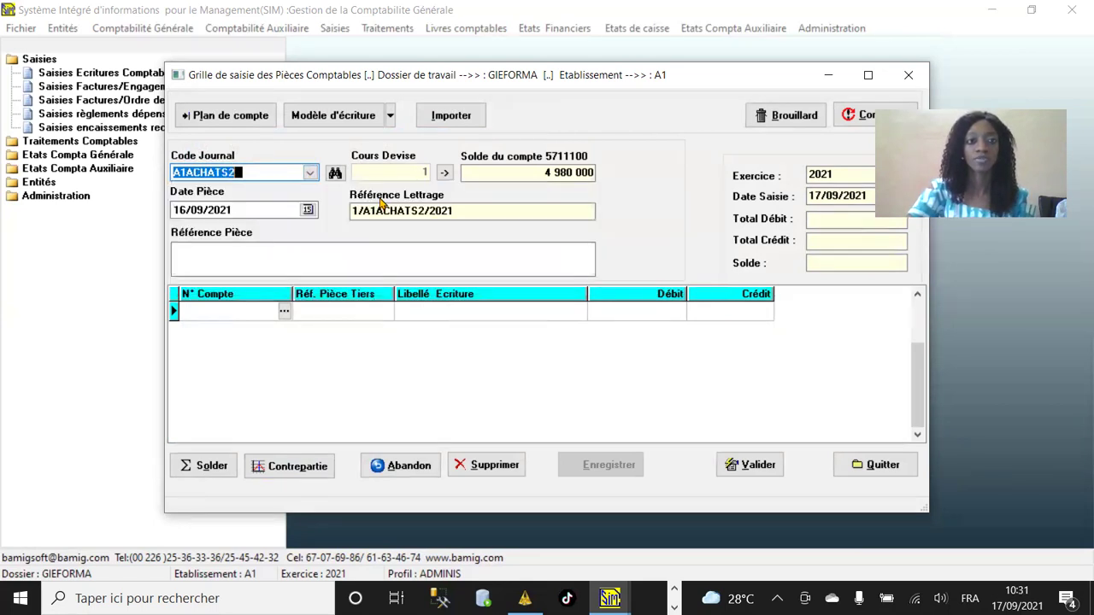
pyautogui.click(299, 174)
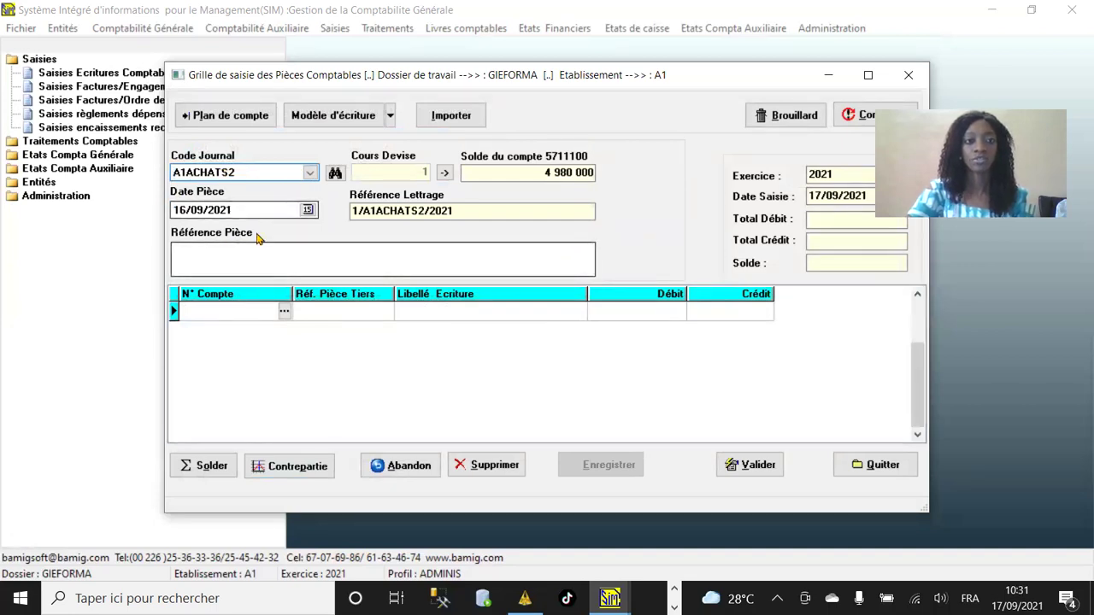
# Search the accounts starting with 601 and choose 6011000, Achats de Marchandises dans la Région, for the first entry line.
pyautogui.click(285, 313)
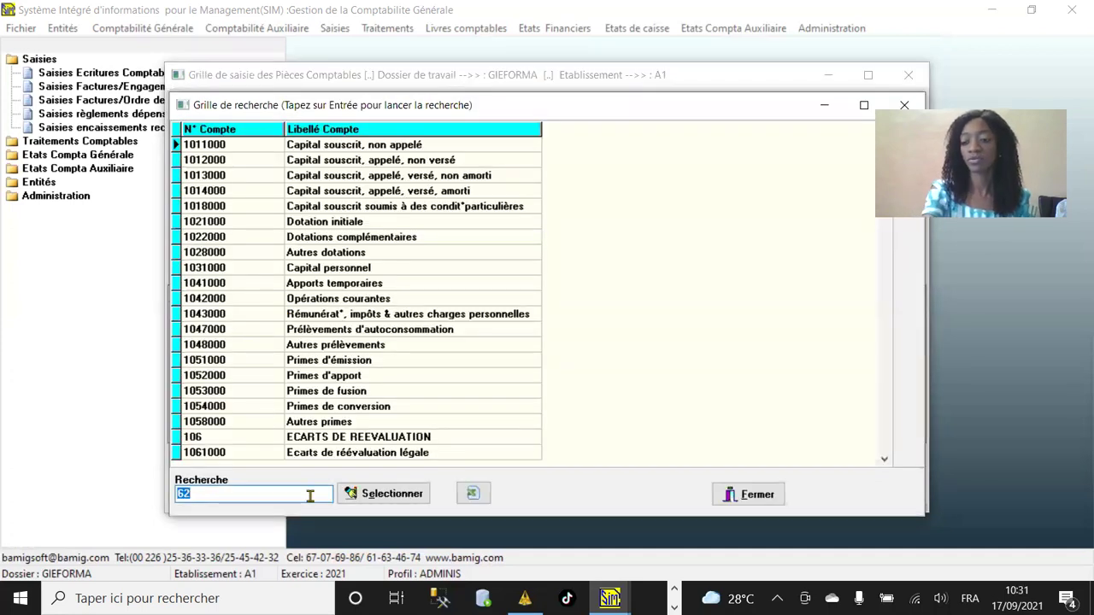
pyautogui.write('6021')
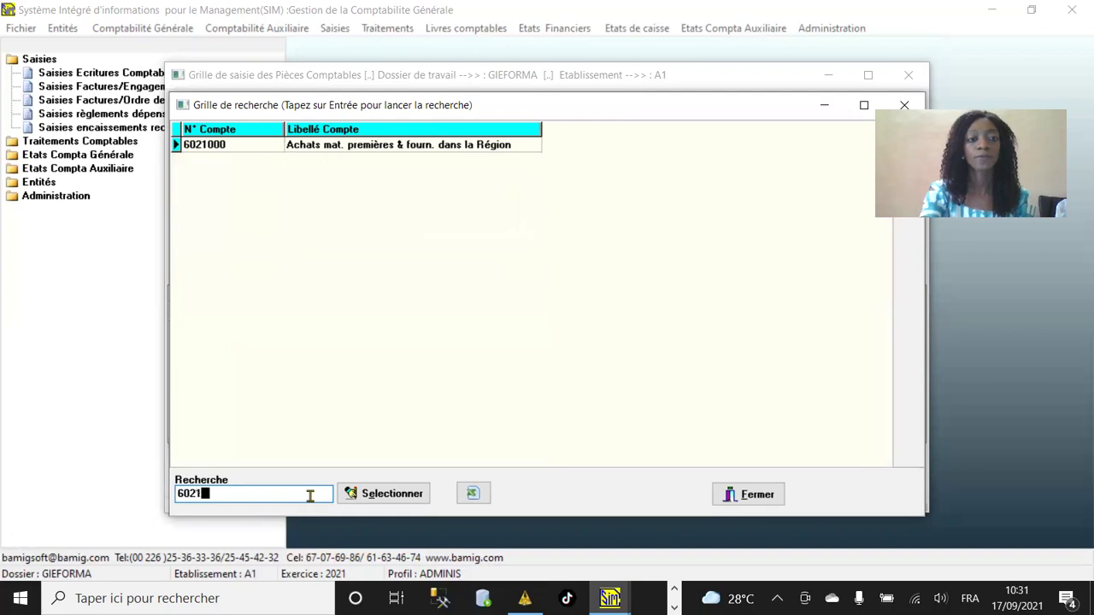
pyautogui.press('BackSpace')
pyautogui.press('BackSpace')
pyautogui.write('1')
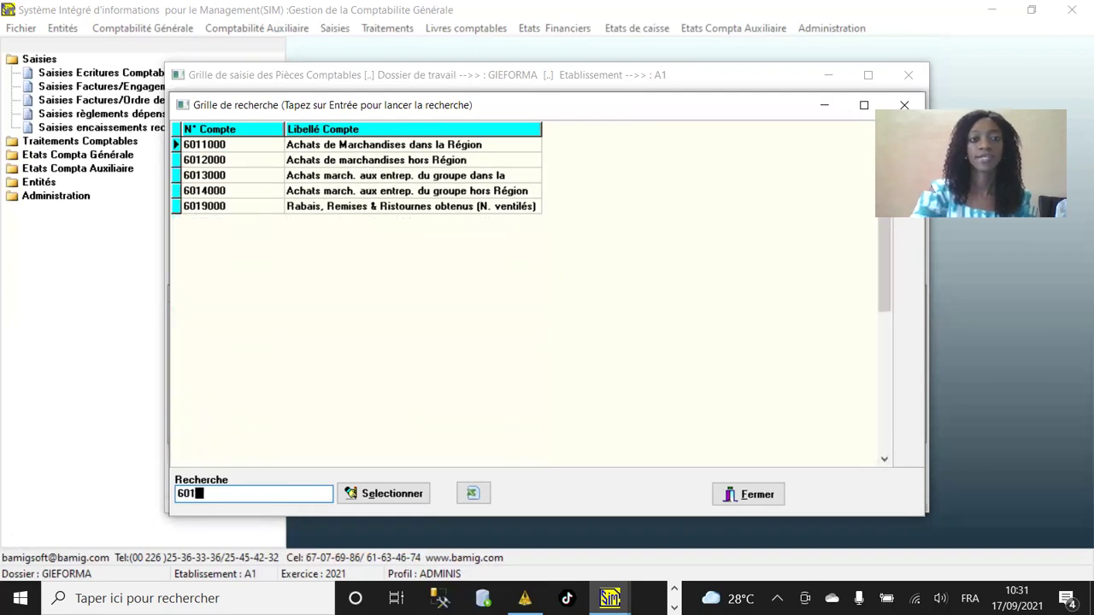
pyautogui.click(443, 151)
pyautogui.doubleClick(443, 150)
pyautogui.press('Return')
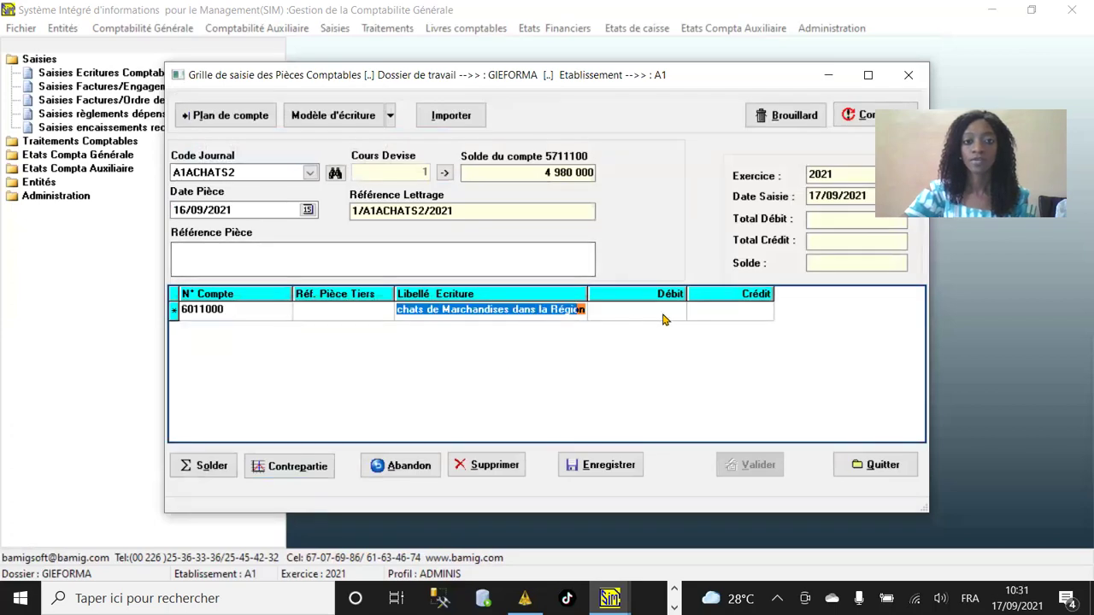
# Enter a debit of 600000 on the merchandise purchase line and add a new entry line.
pyautogui.click(618, 313)
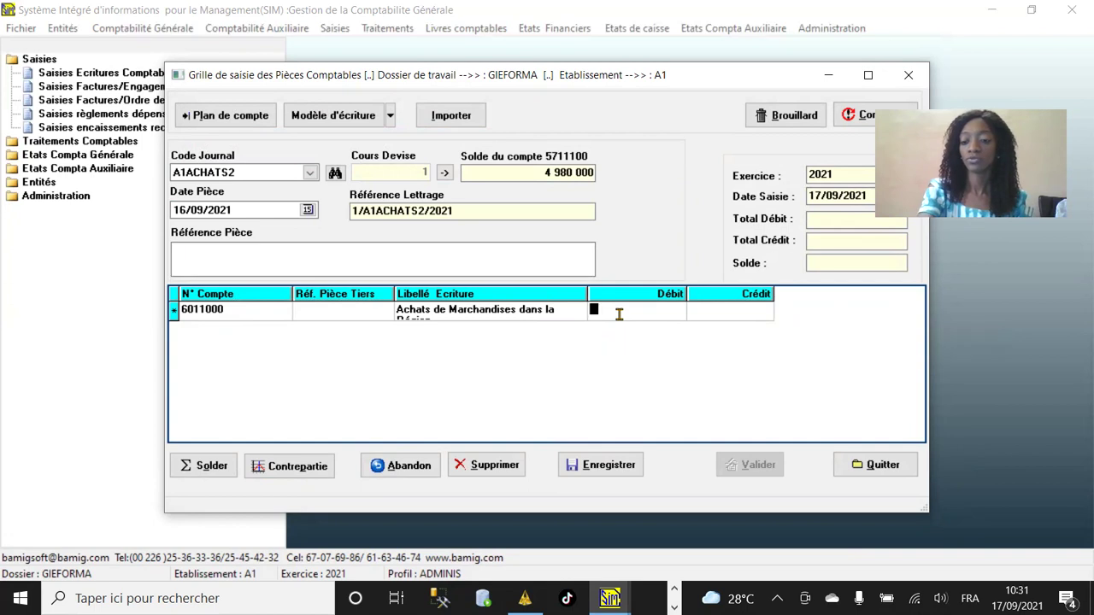
pyautogui.write('600000')
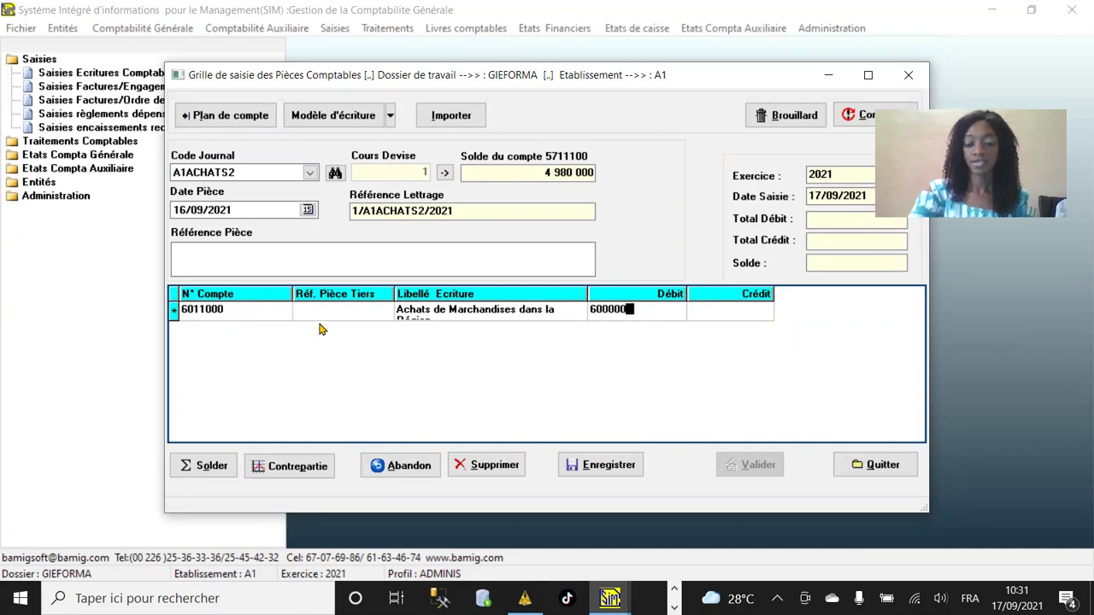
pyautogui.press('Return')
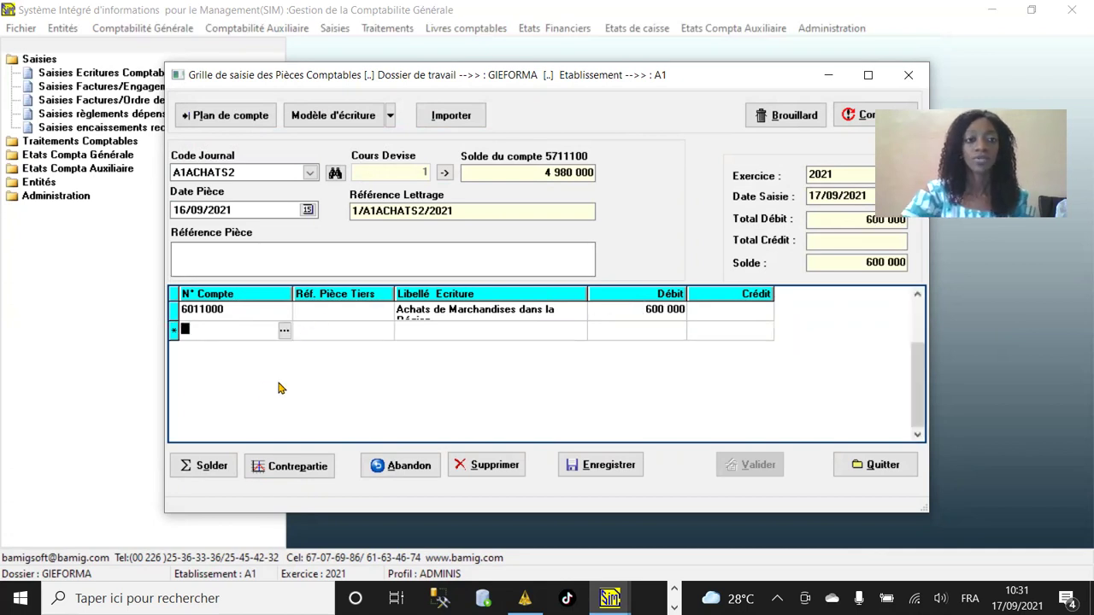
# Look up 4011, choose supplier account 4011000, FOURNISSEURS, for the second line and balance the voucher with a credit of 600000.
pyautogui.click(285, 332)
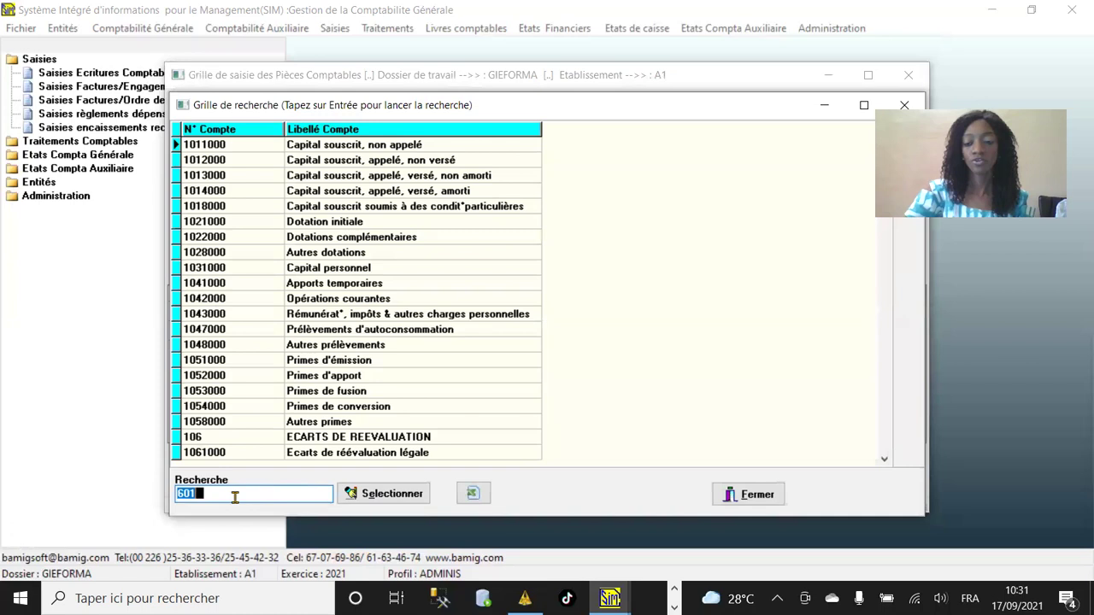
pyautogui.write('4011')
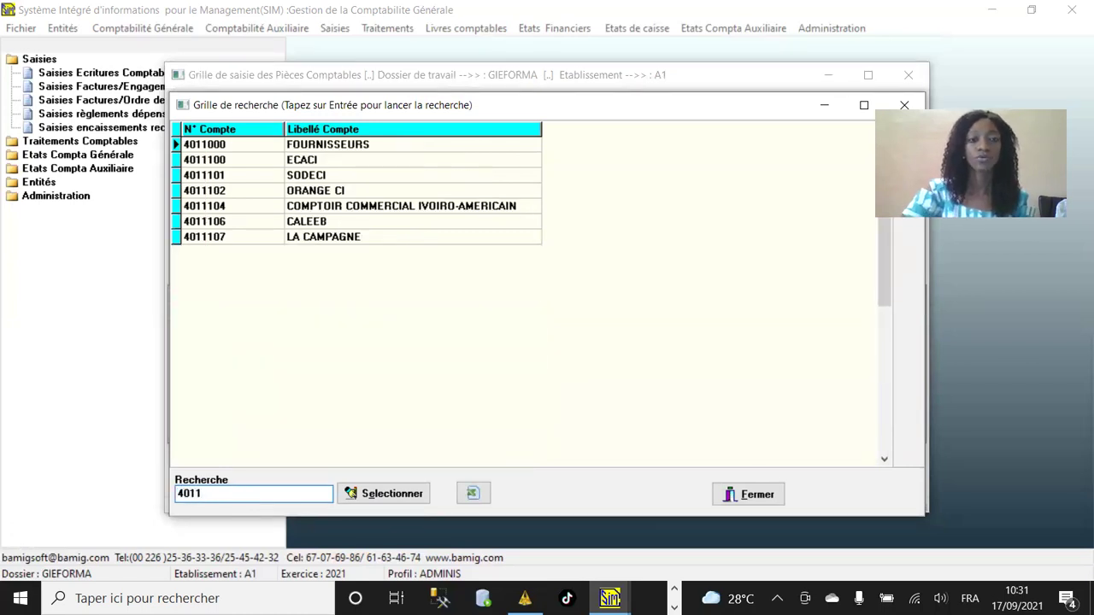
pyautogui.doubleClick(346, 145)
pyautogui.click(701, 329)
pyautogui.click(199, 472)
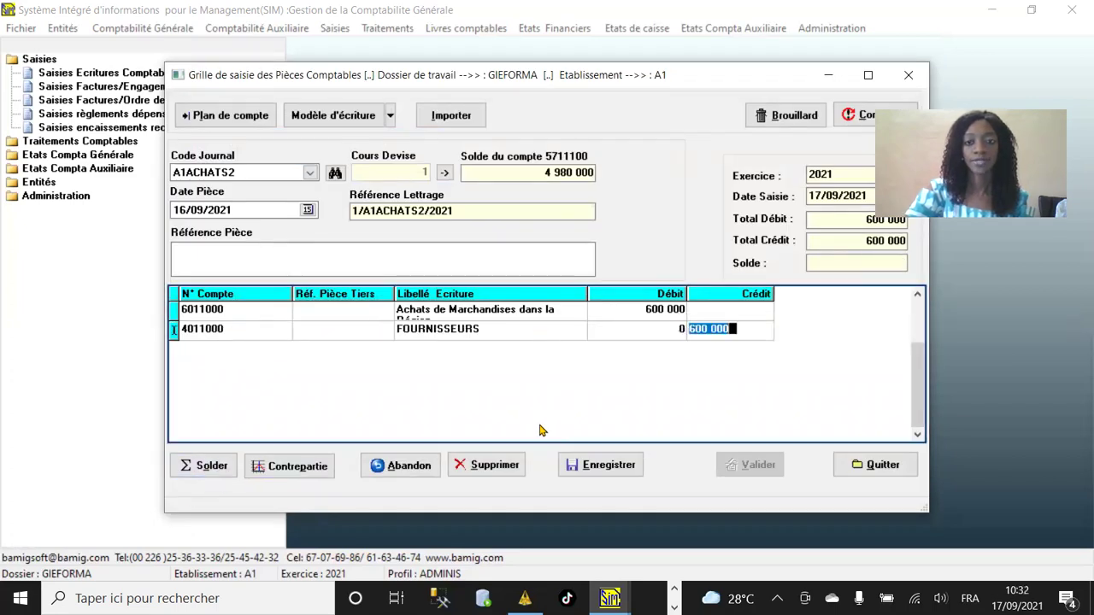
pyautogui.click(735, 329)
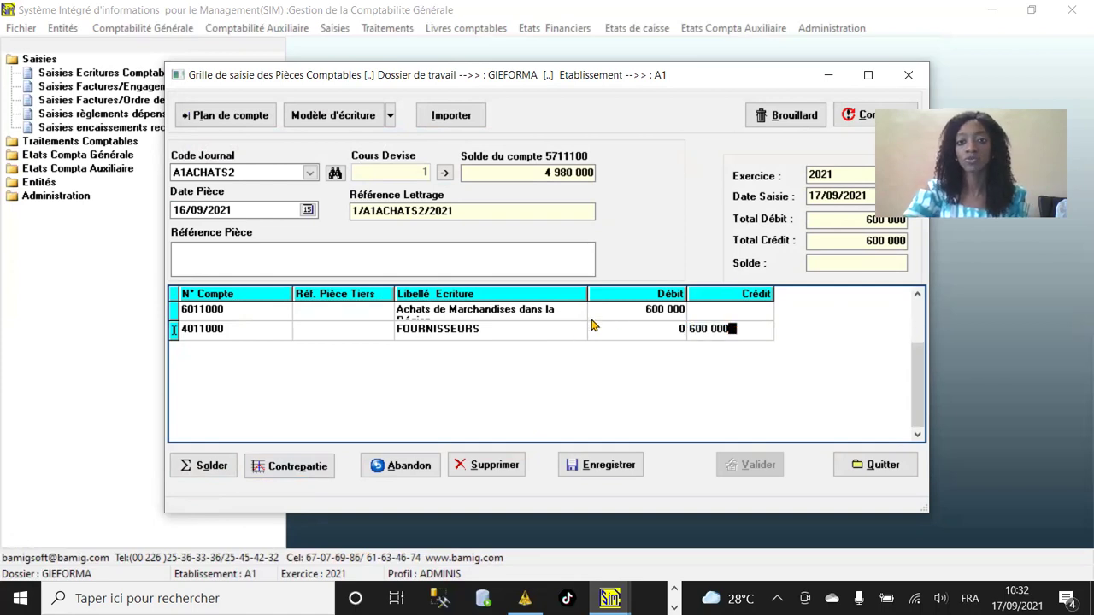
# Enter the voucher reference FACT ACHAT N°125 DE MATERIEL, then save the purchase voucher and close the entry grid.
pyautogui.click(256, 267)
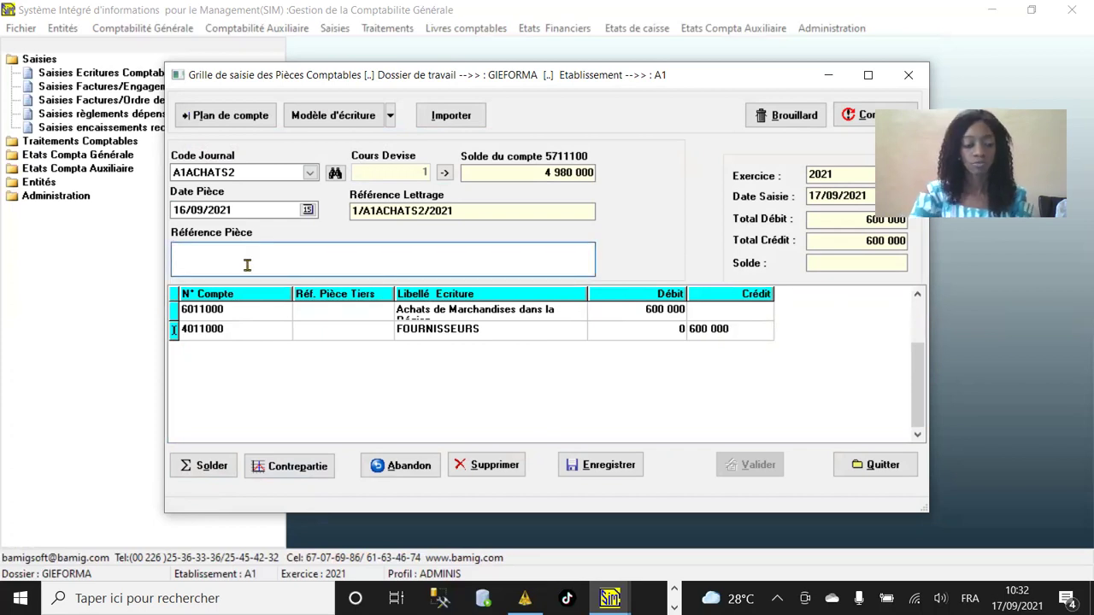
pyautogui.write('ACHAT')
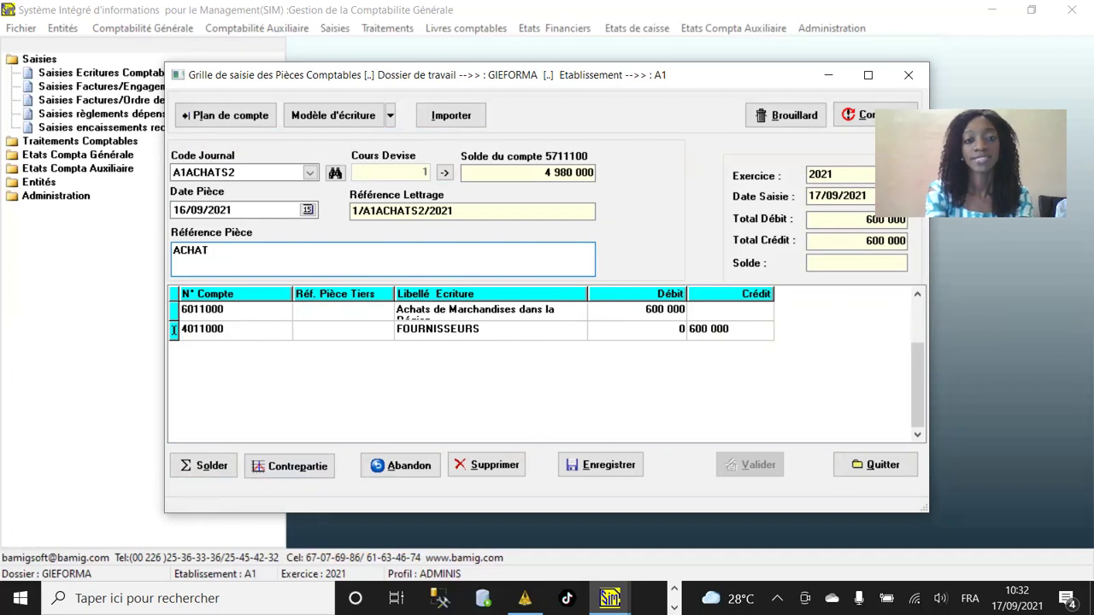
pyautogui.write(' DE')
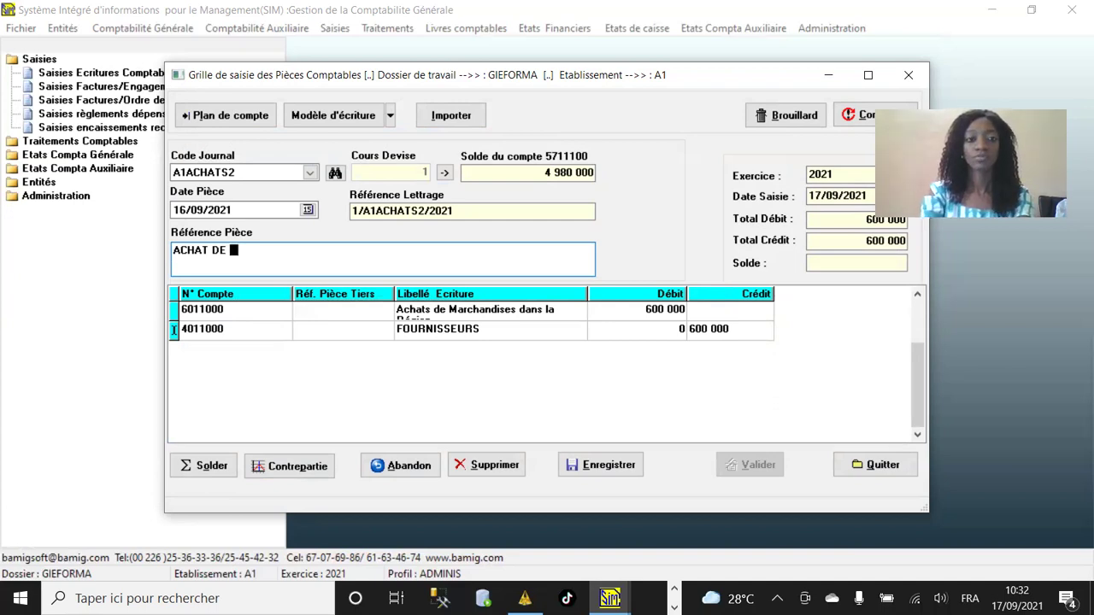
pyautogui.write('MATE')
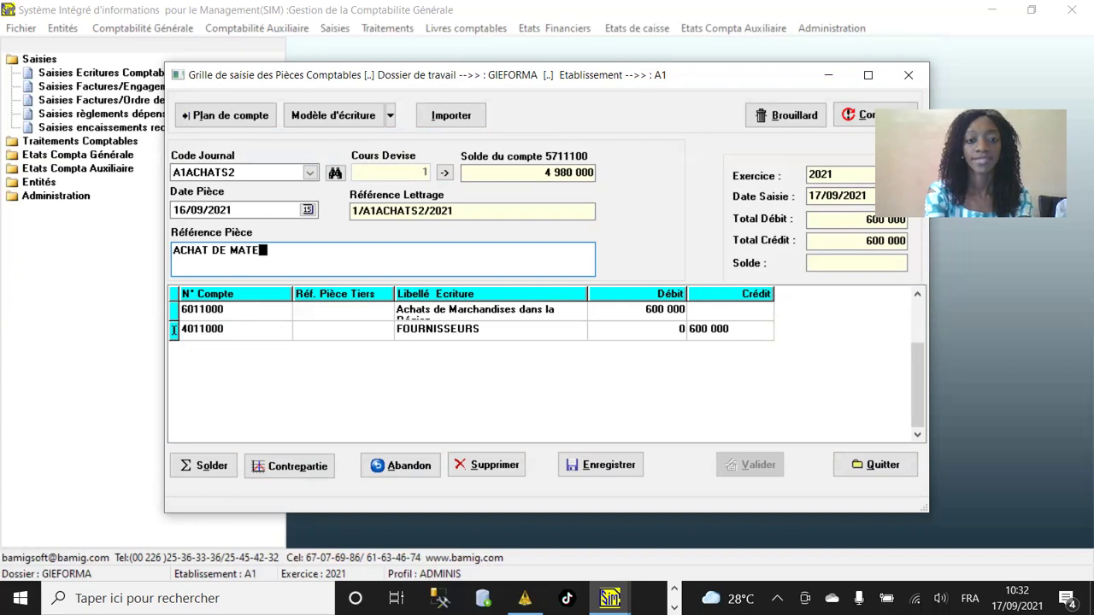
pyautogui.write('RIEL')
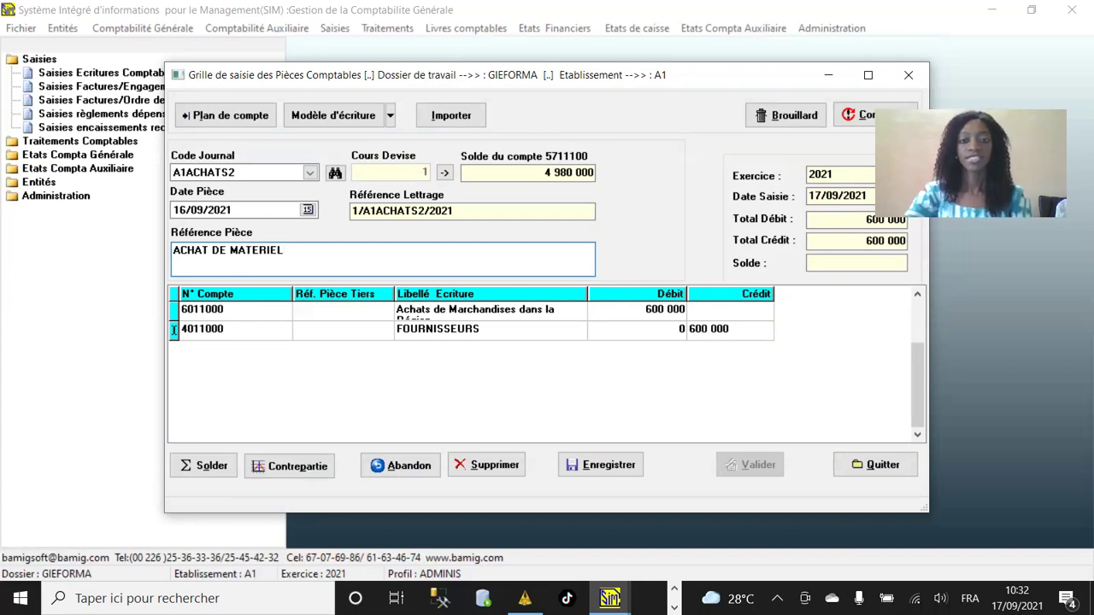
pyautogui.click(175, 249)
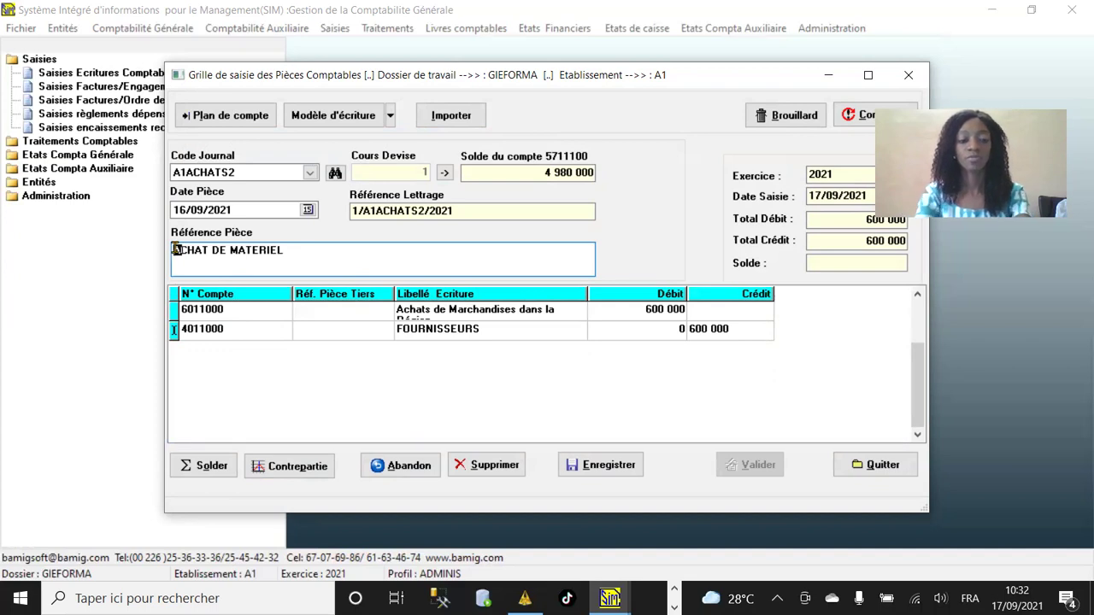
pyautogui.write('FACT')
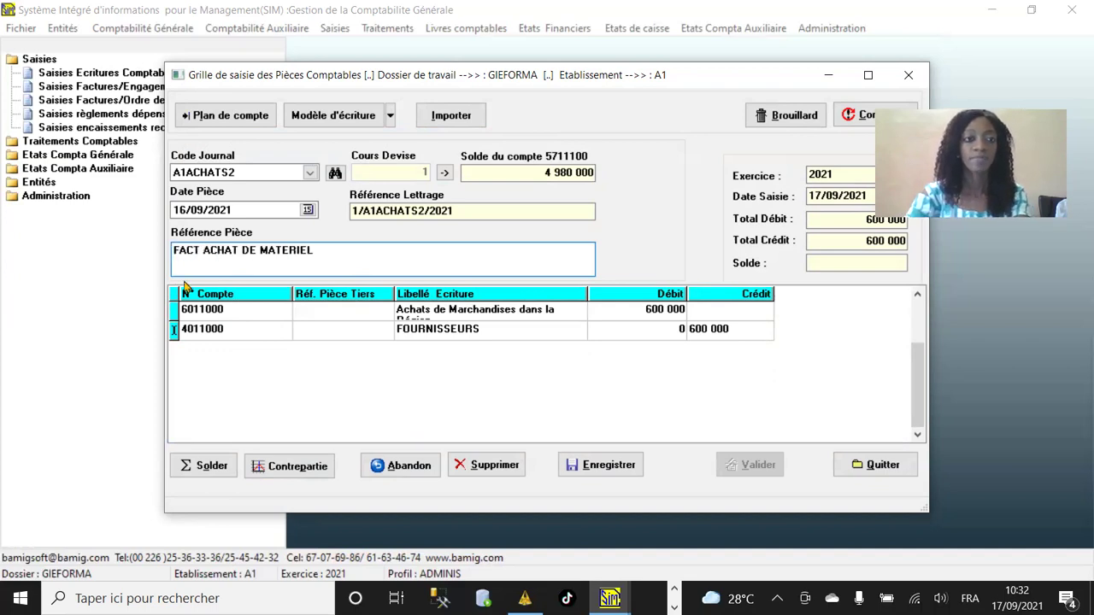
pyautogui.click(240, 251)
pyautogui.write('N°')
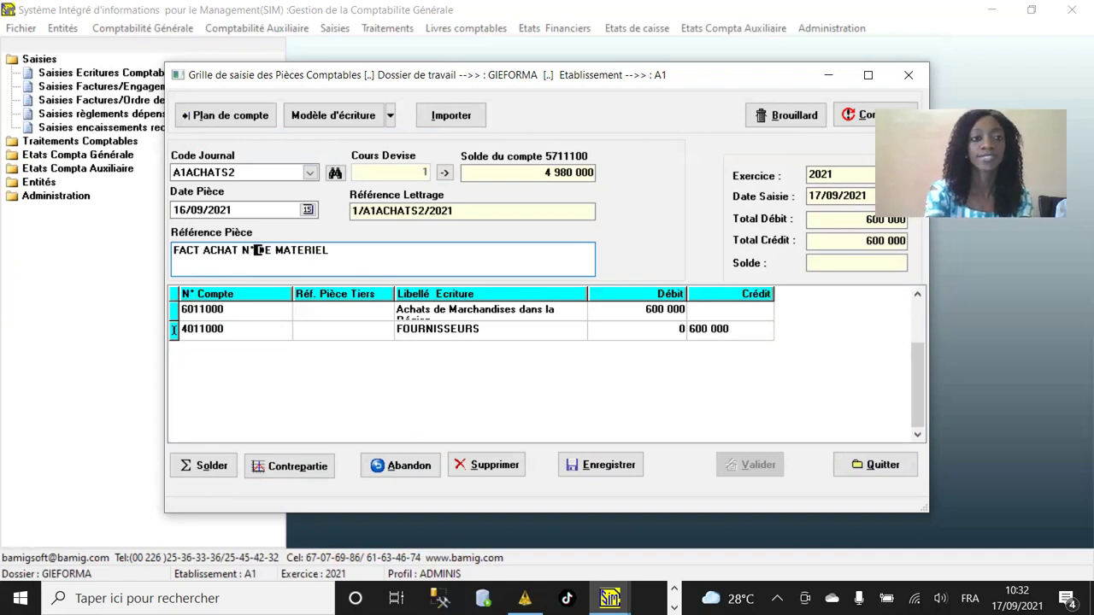
pyautogui.write('125')
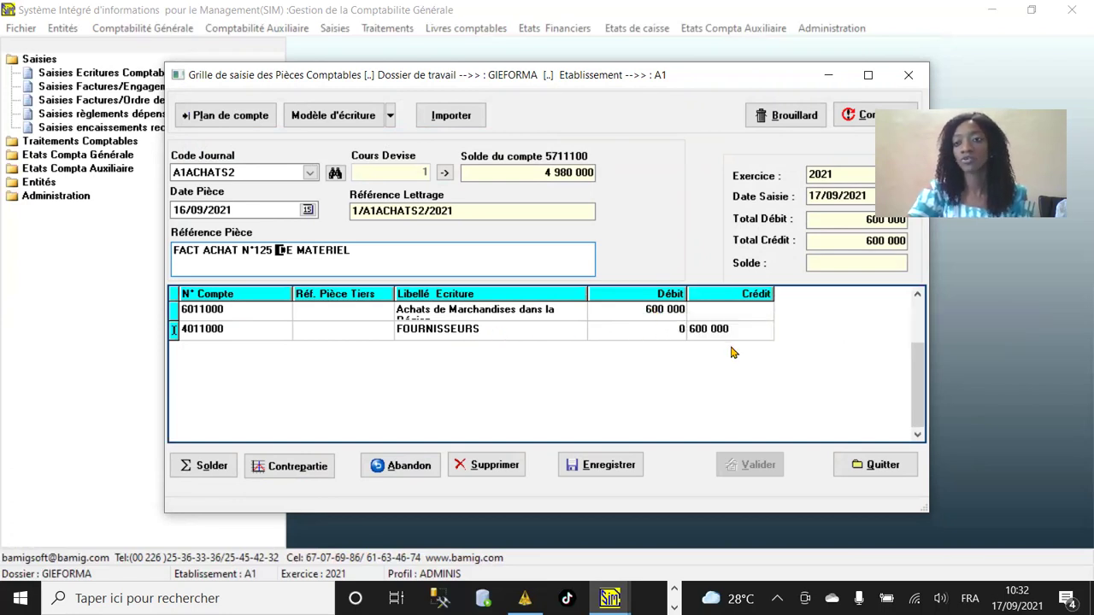
pyautogui.click(610, 466)
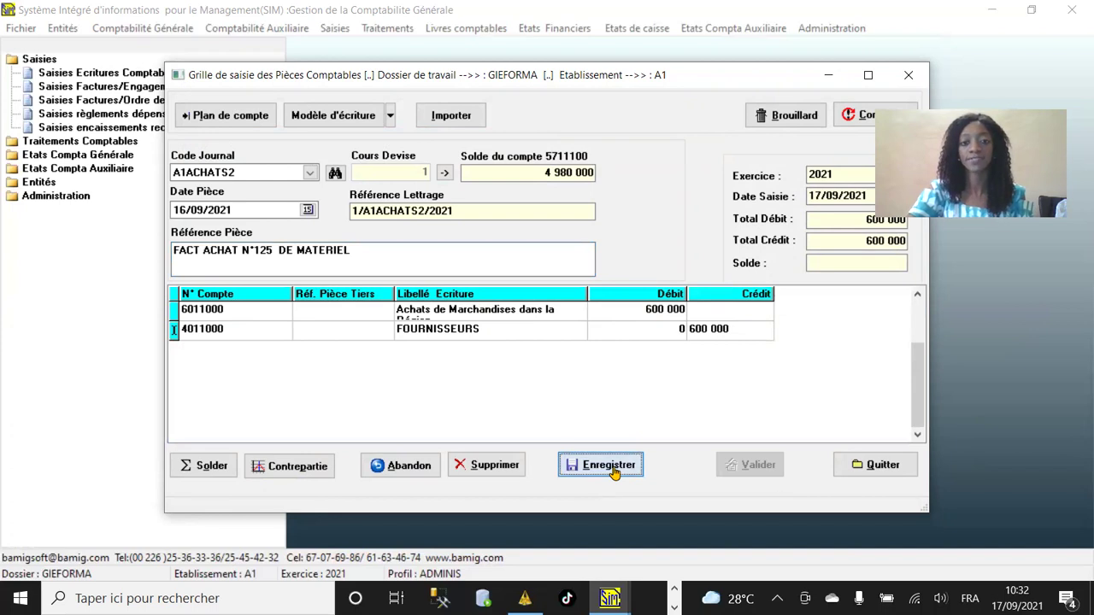
pyautogui.click(882, 467)
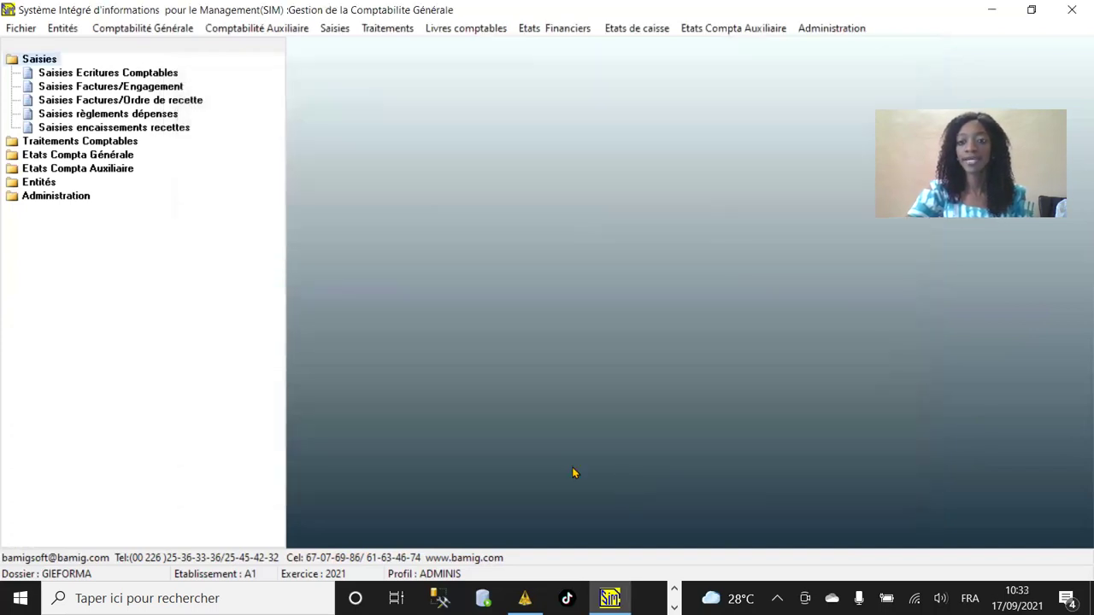
# Preview the Brouillard Comptable for the period from 16/09/2021 to 16/09/2021.
pyautogui.click(489, 31)
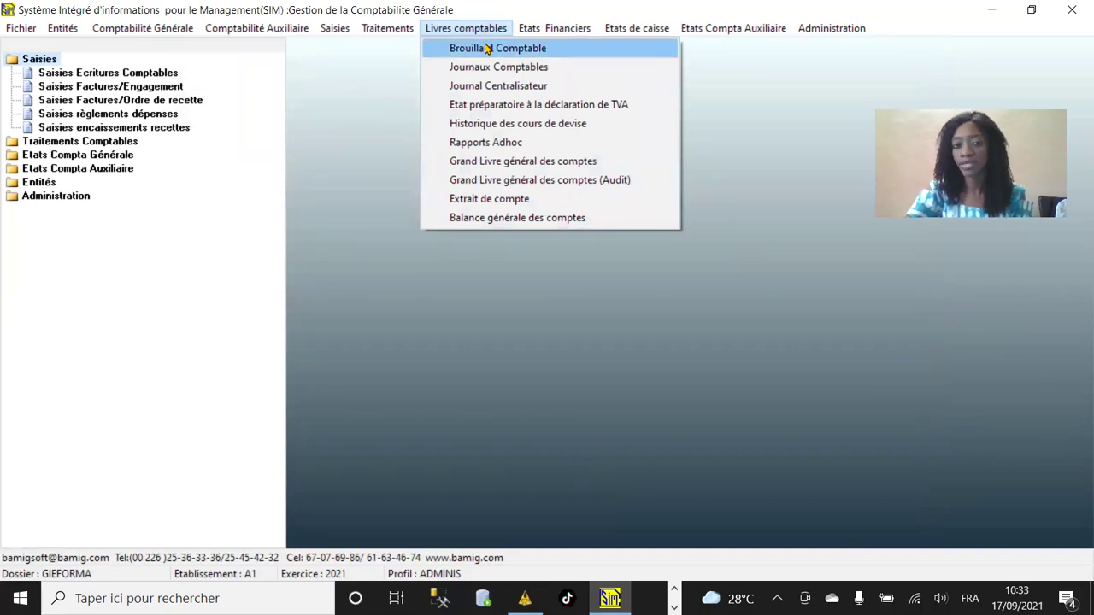
pyautogui.click(486, 49)
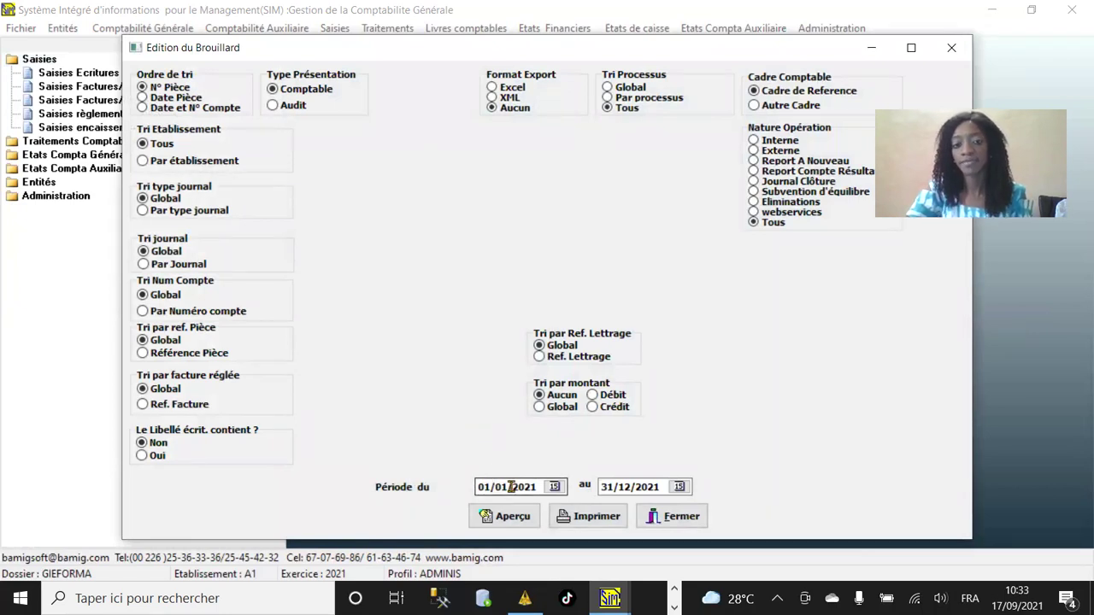
pyautogui.moveTo(509, 487); pyautogui.dragTo(401, 487)
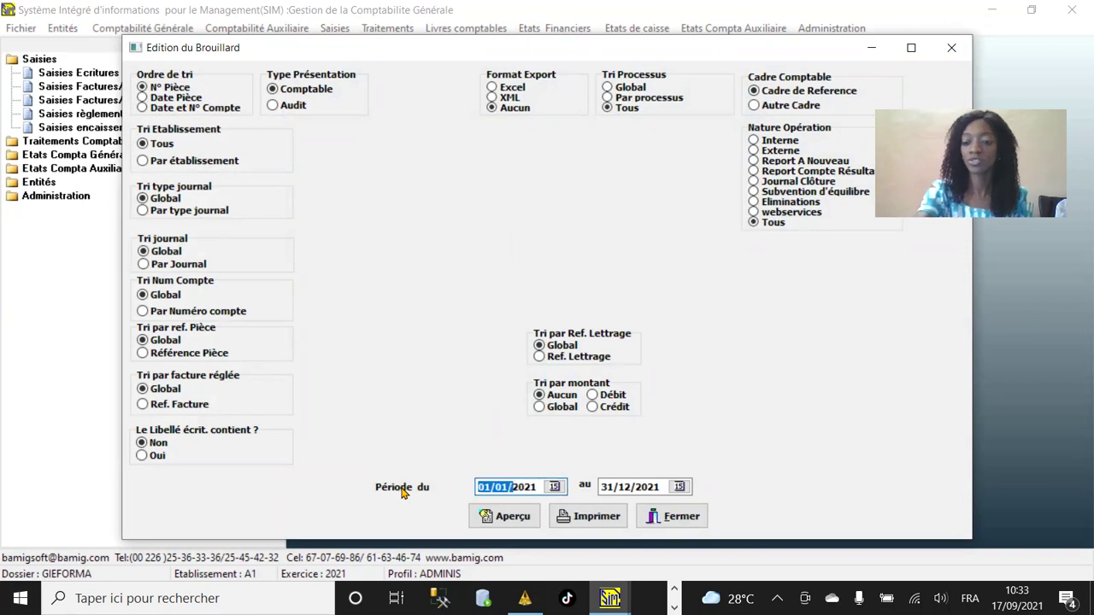
pyautogui.write('1609')
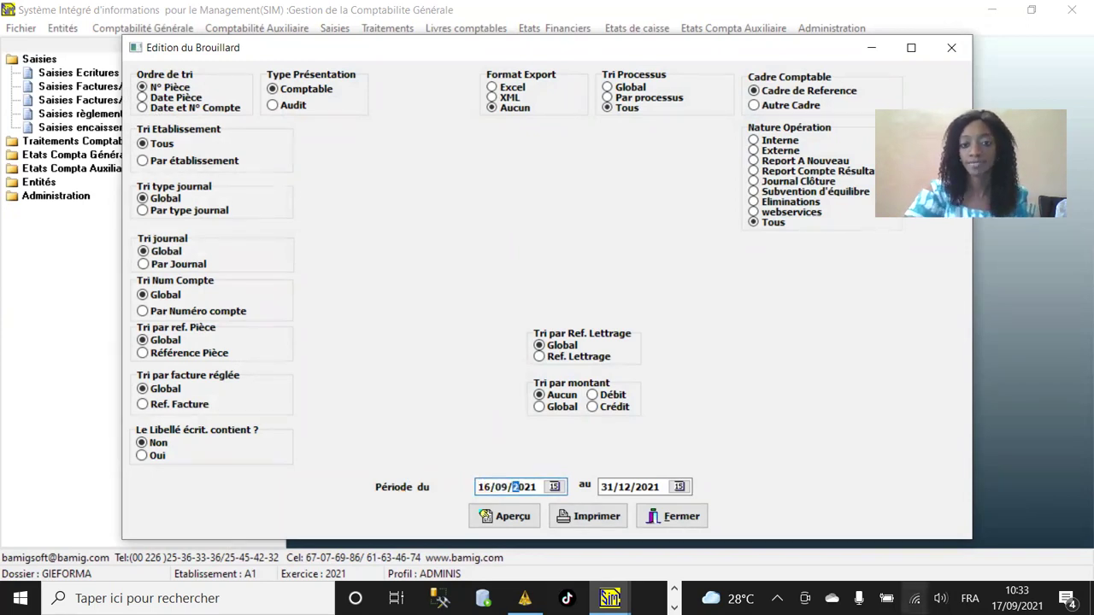
pyautogui.moveTo(632, 487); pyautogui.dragTo(567, 489)
pyautogui.write('16/09')
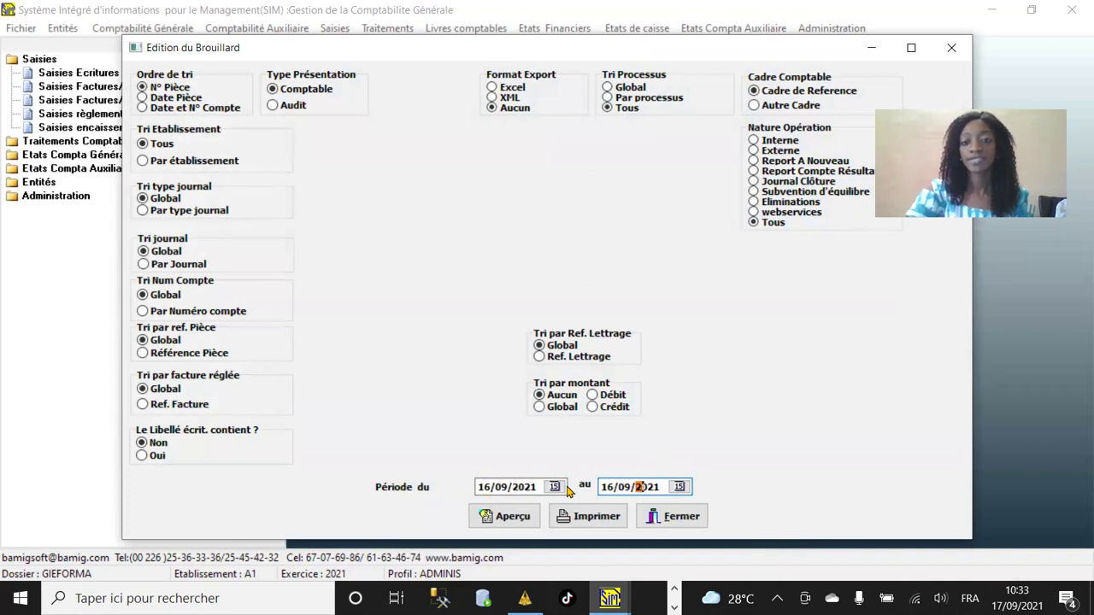
pyautogui.click(510, 517)
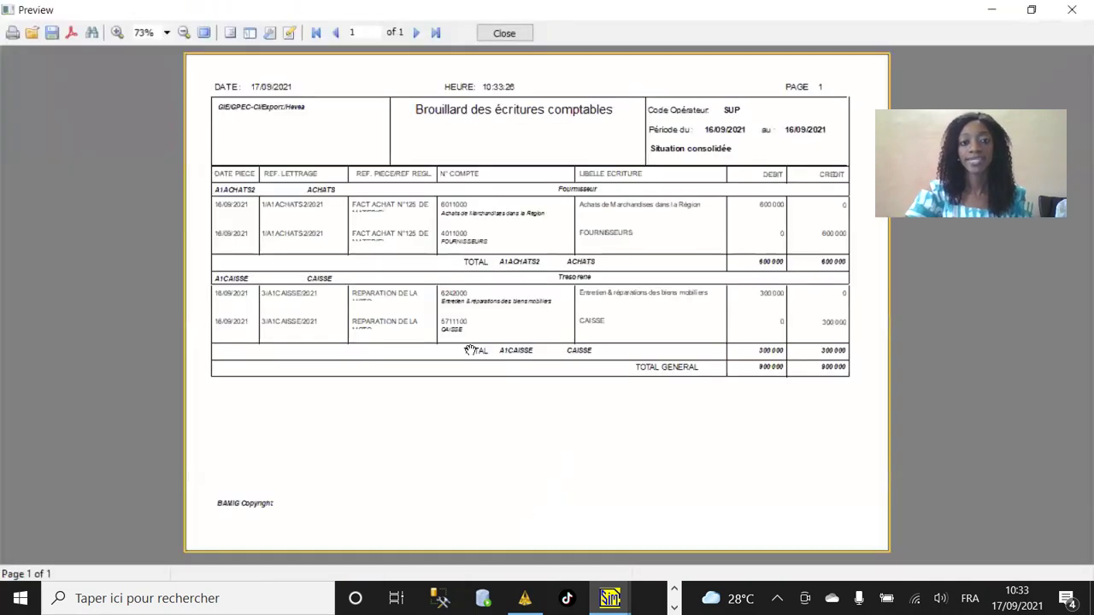
# Examine the A1ACHATS2 and A1CAISSE entries with their debits and credits in the enlarged draft report, and close the report.
pyautogui.click(117, 33)
pyautogui.click(117, 33)
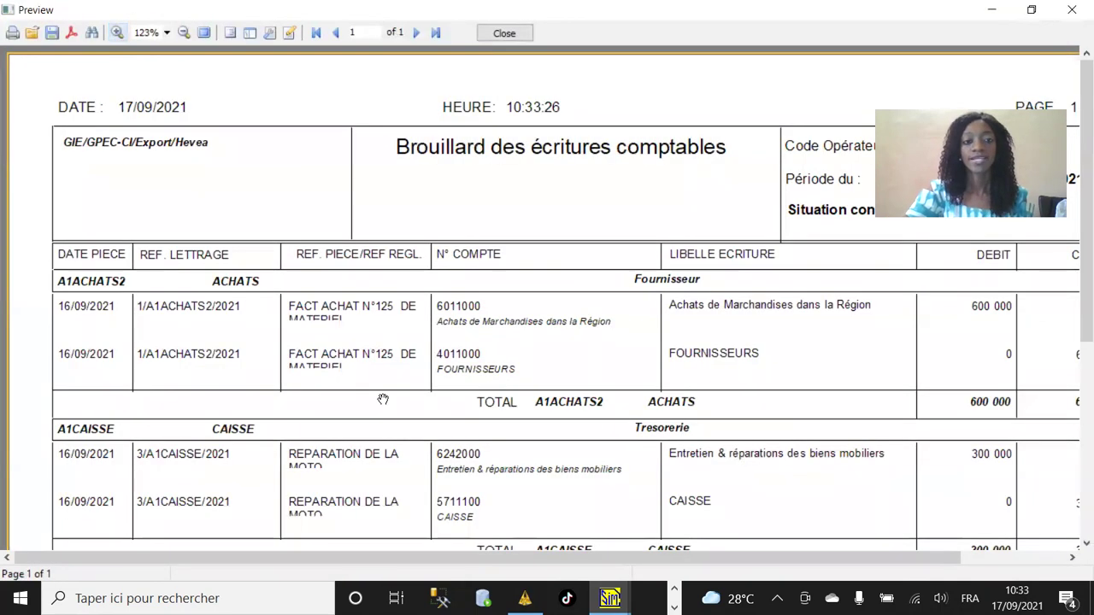
pyautogui.scroll(-3, 454, 386)
pyautogui.scroll(2, 459, 367)
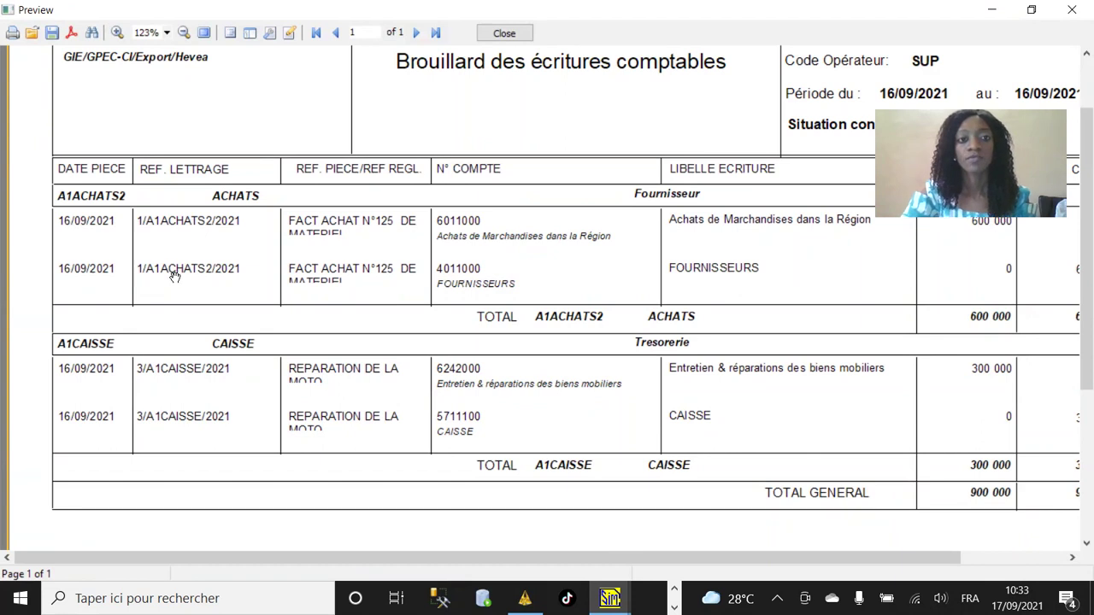
pyautogui.moveTo(477, 560); pyautogui.dragTo(594, 552)
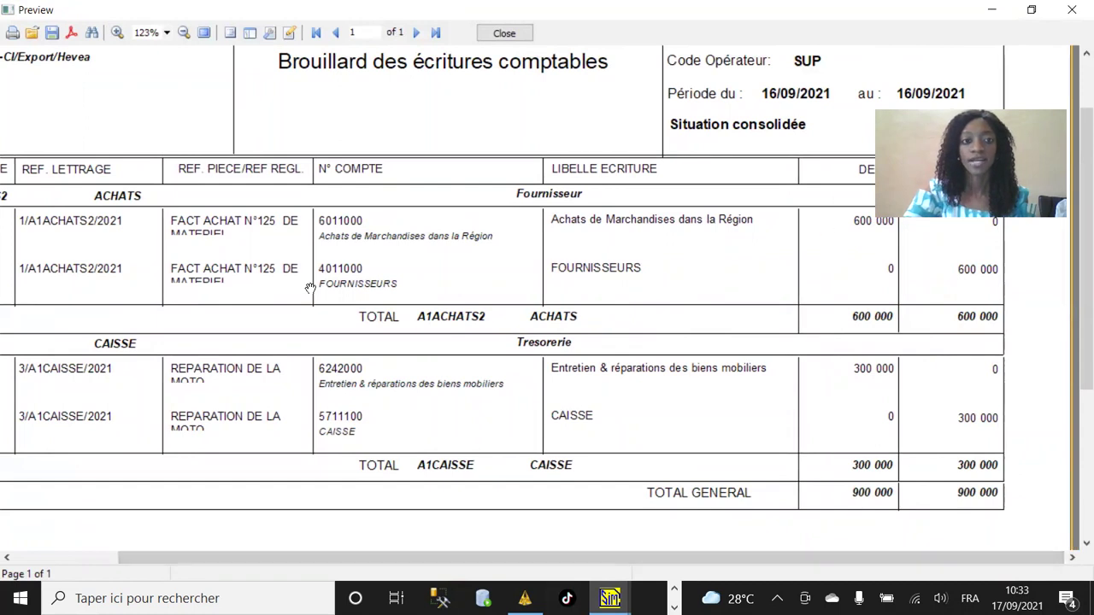
pyautogui.moveTo(375, 560); pyautogui.dragTo(272, 562)
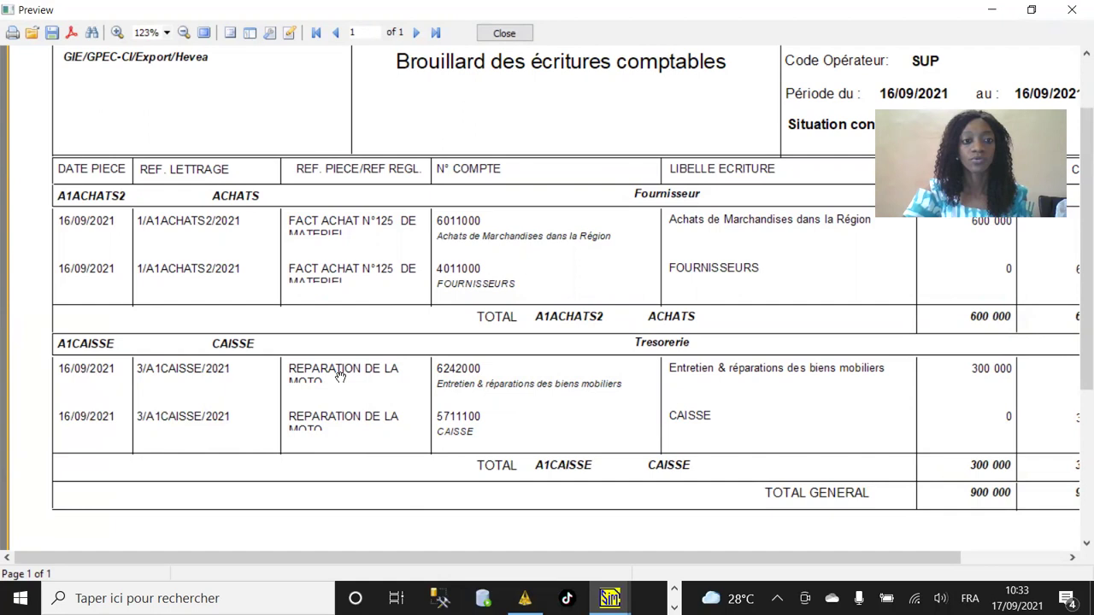
pyautogui.moveTo(412, 563); pyautogui.dragTo(632, 544)
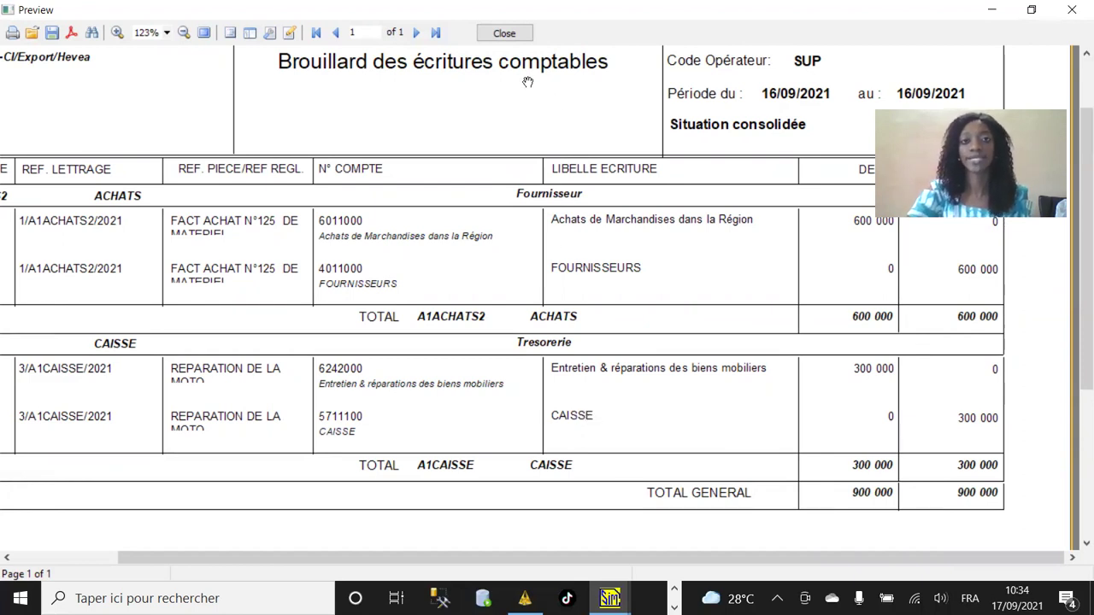
pyautogui.click(512, 35)
pyautogui.click(662, 516)
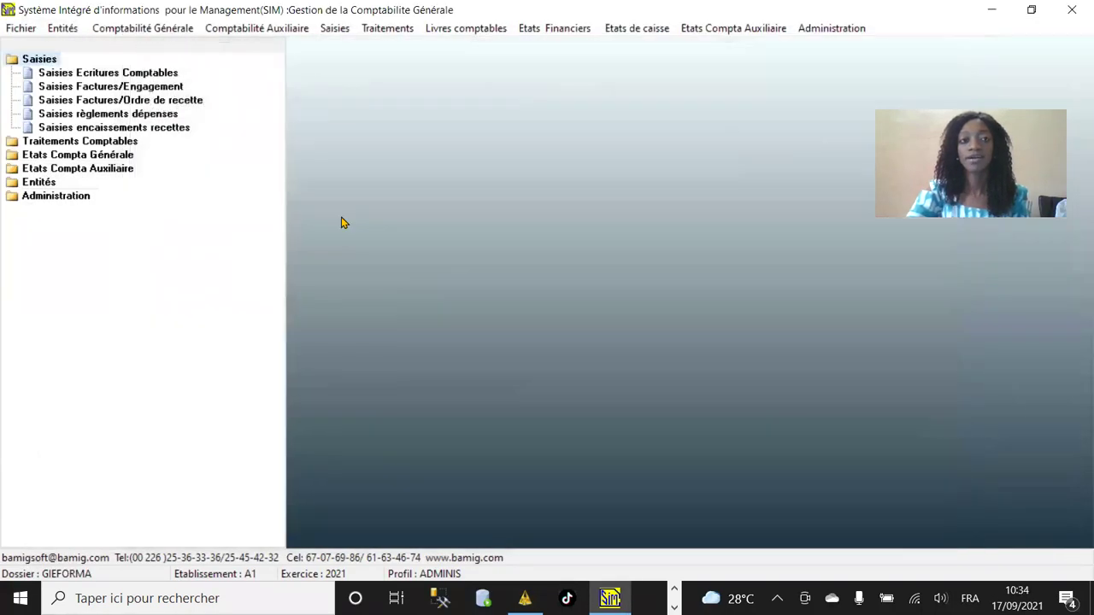
# Open the expense payment entry grid (Saisies règlements dépenses) and select the A1BNI bank journal.
pyautogui.click(332, 29)
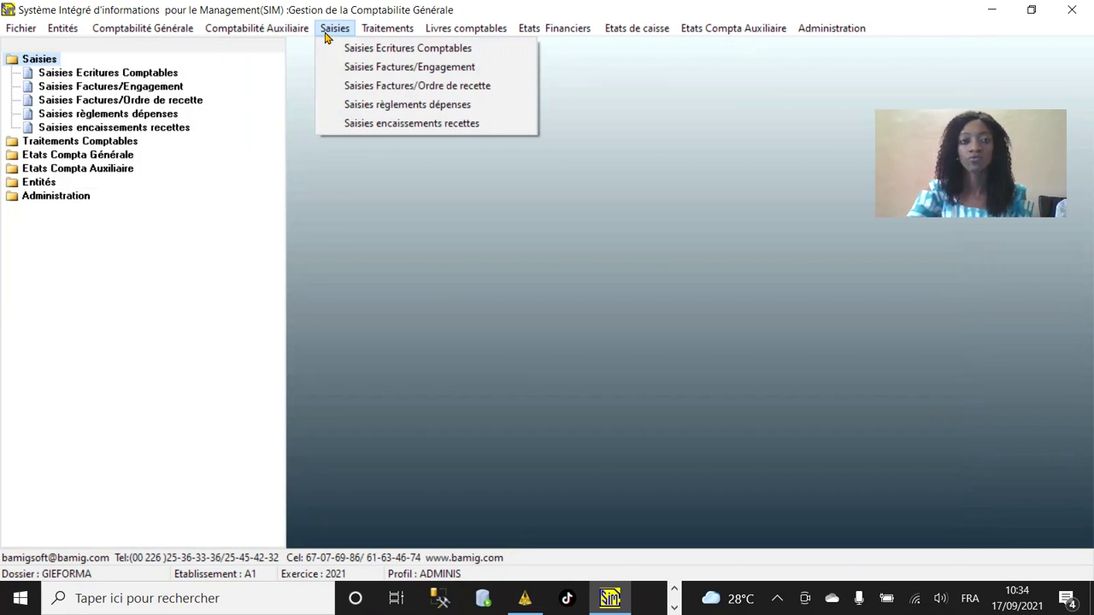
pyautogui.click(386, 111)
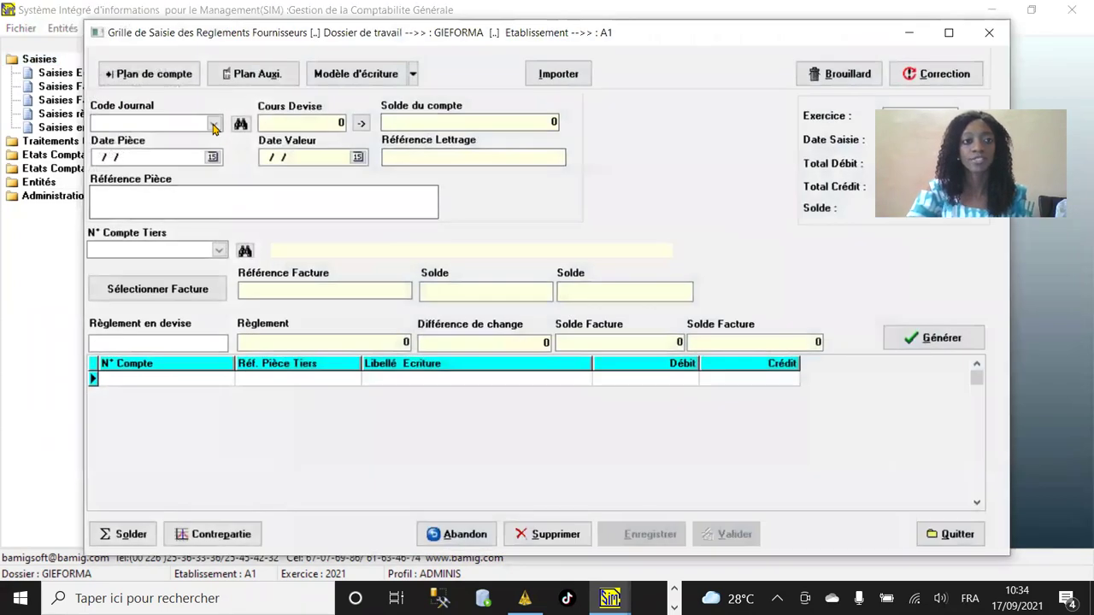
pyautogui.click(214, 124)
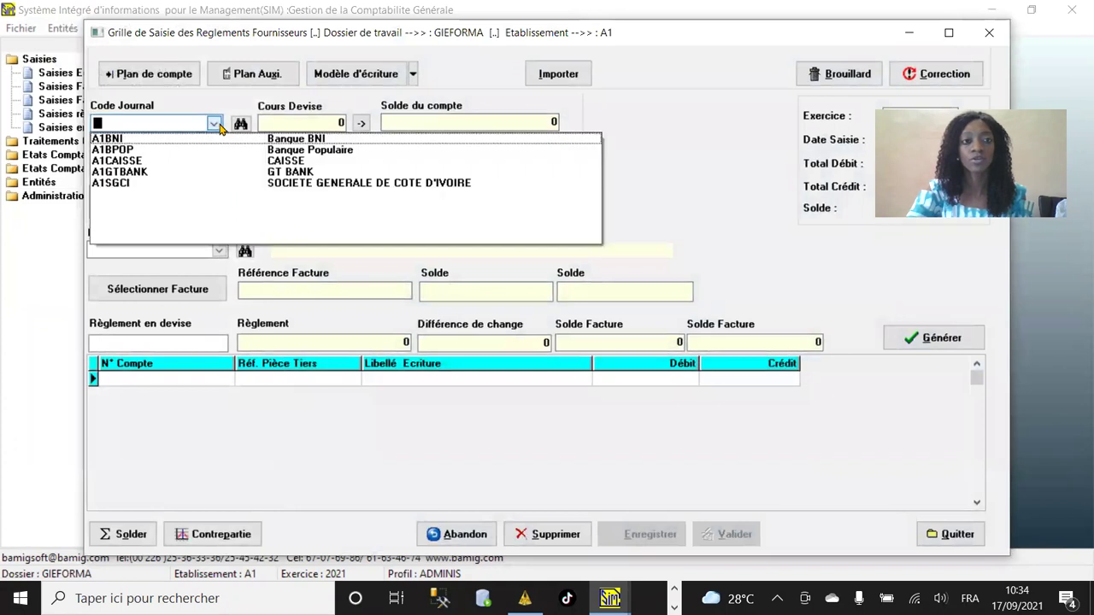
pyautogui.click(321, 140)
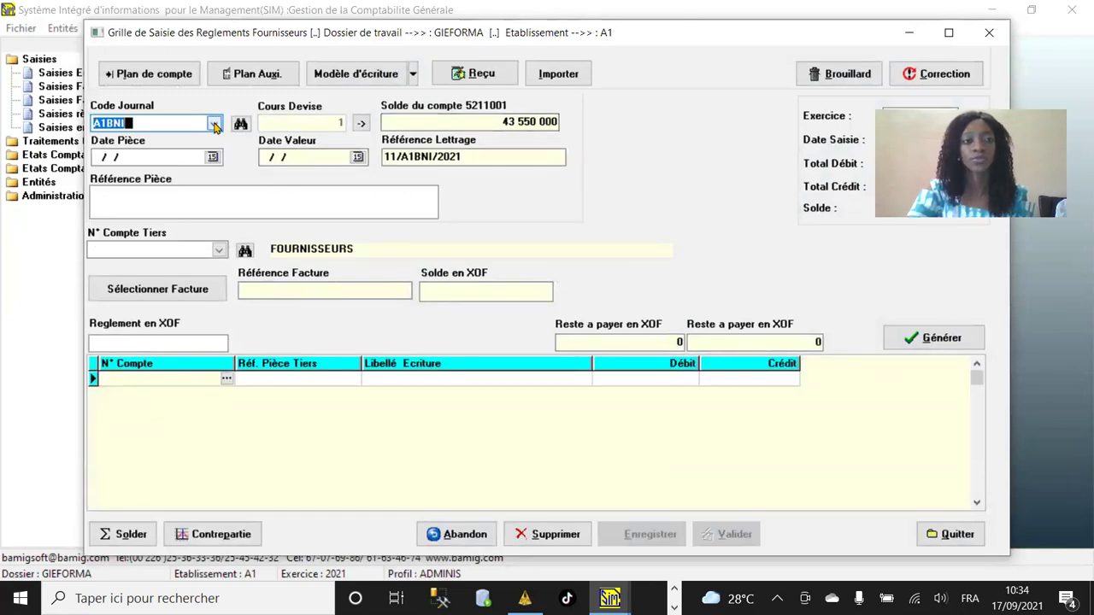
pyautogui.click(500, 121)
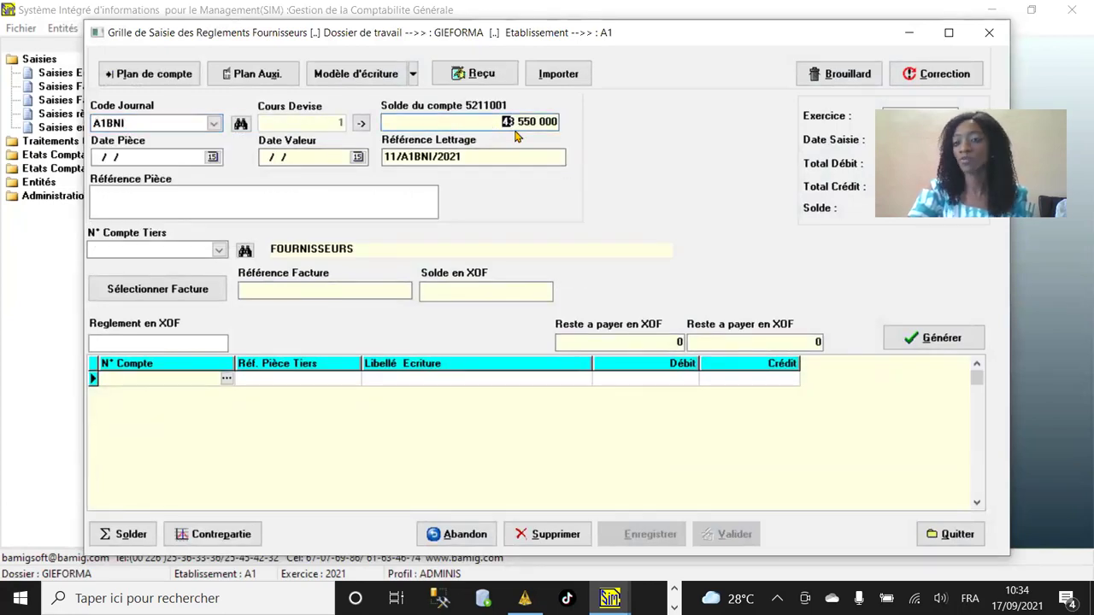
# Set the payment's voucher date and value date to 16/09/2021.
pyautogui.click(211, 158)
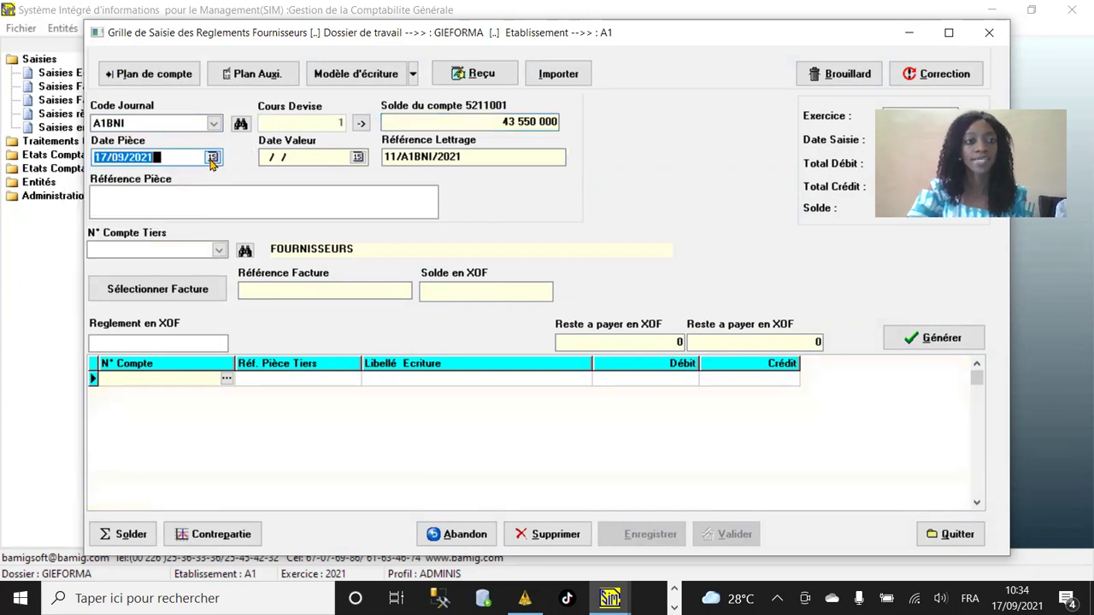
pyautogui.click(106, 157)
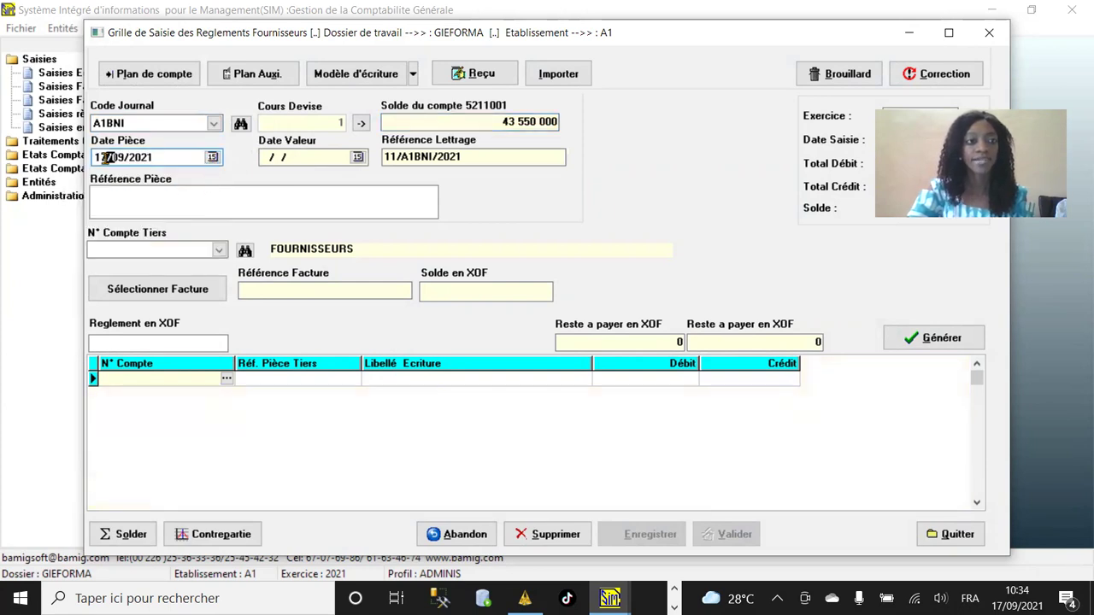
pyautogui.doubleClick(104, 158)
pyautogui.write('16')
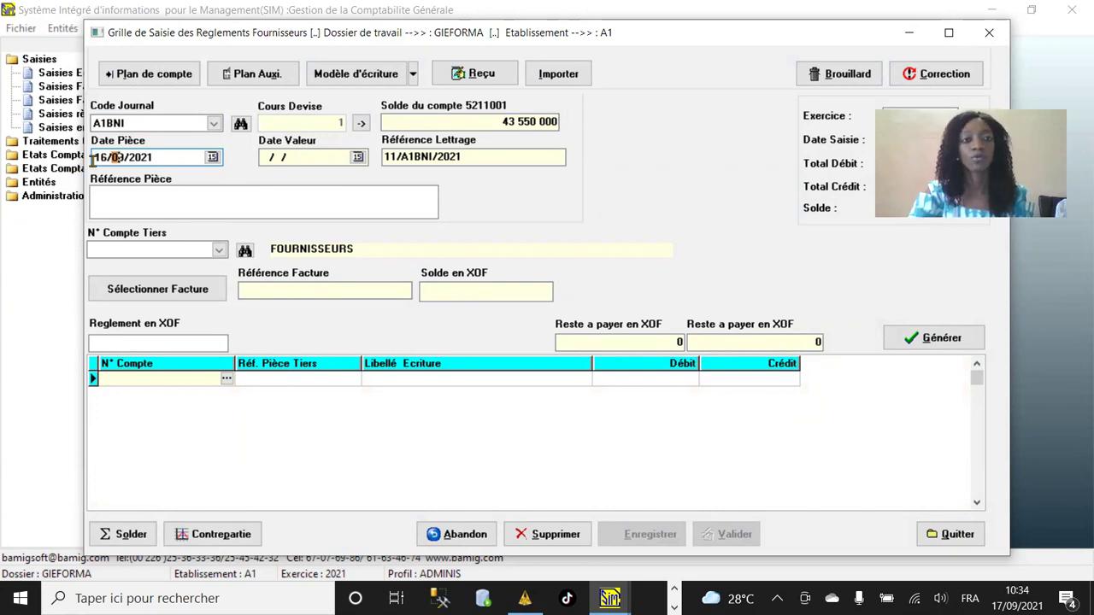
pyautogui.press('Tab')
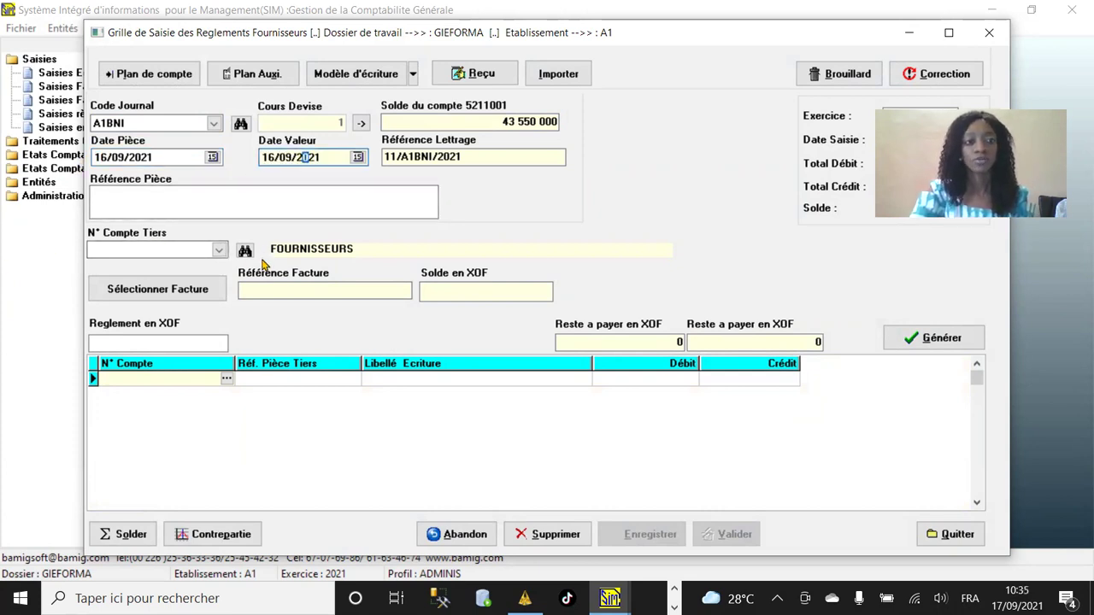
# Choose third-party account 4011000 FOURNISSEURS for the payment.
pyautogui.click(220, 249)
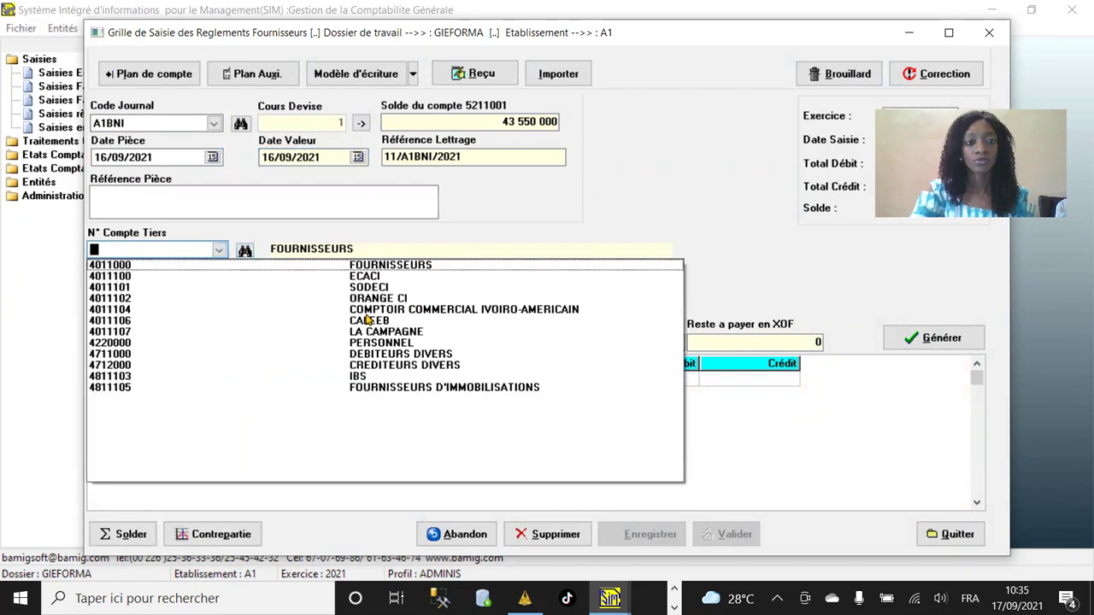
pyautogui.click(380, 266)
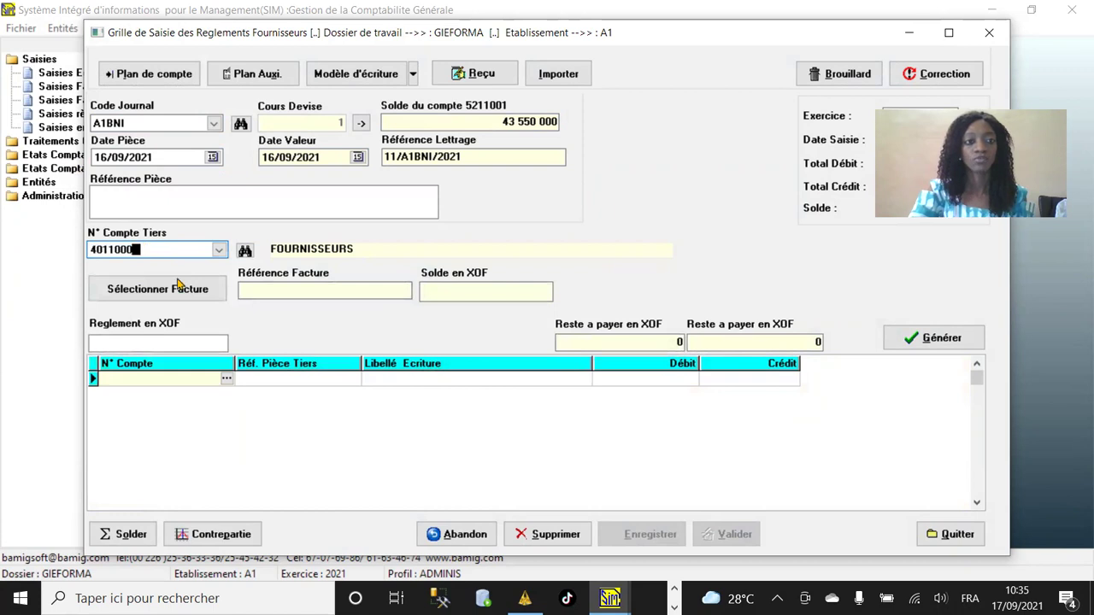
pyautogui.click(220, 251)
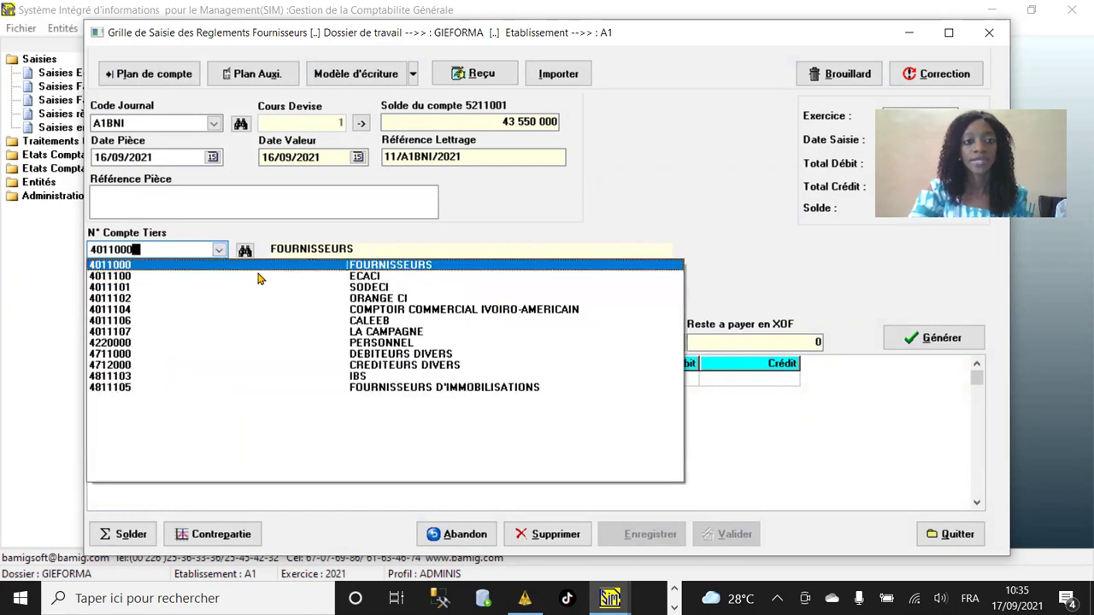
pyautogui.click(366, 266)
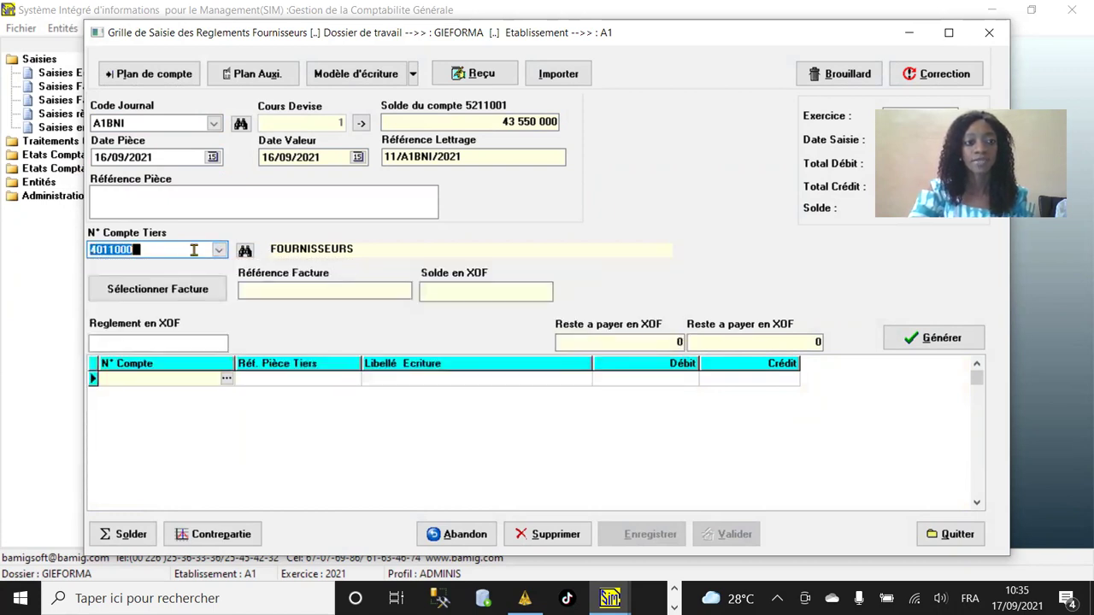
# Select the supplier's unpaid invoice 1/A1ACHATS2/2021 (FACT ACHAT N°125) and generate its 600 000 XOF payment entries.
pyautogui.click(175, 295)
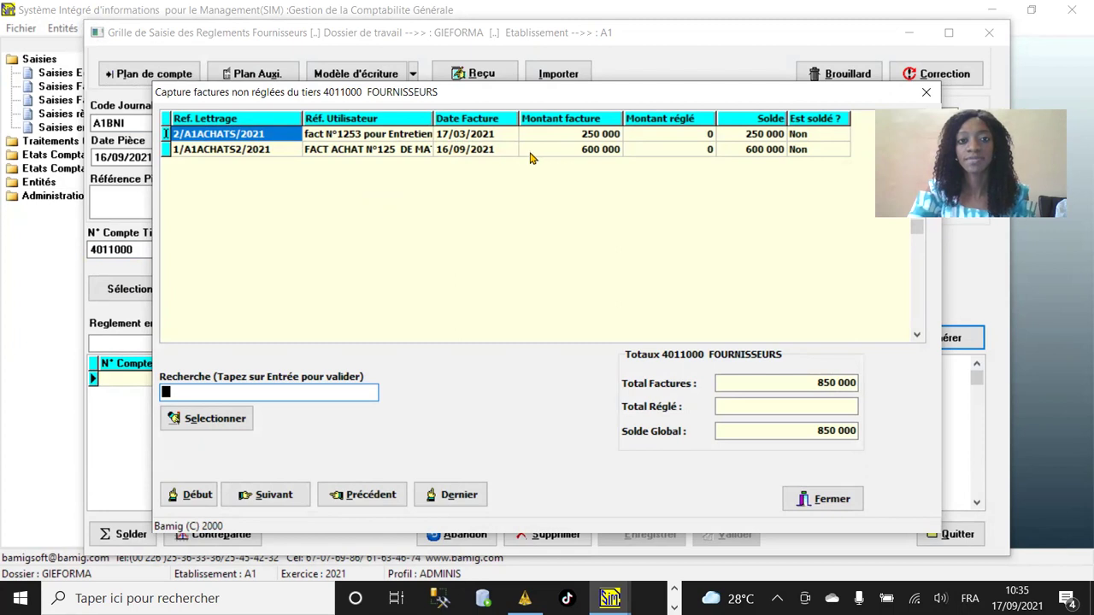
pyautogui.doubleClick(565, 150)
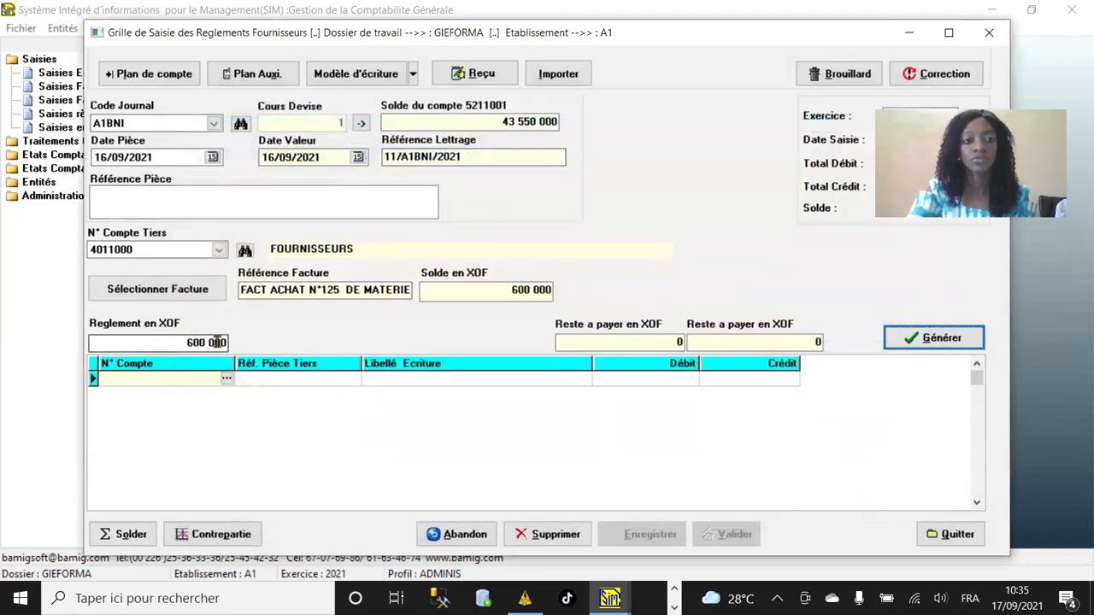
pyautogui.click(937, 338)
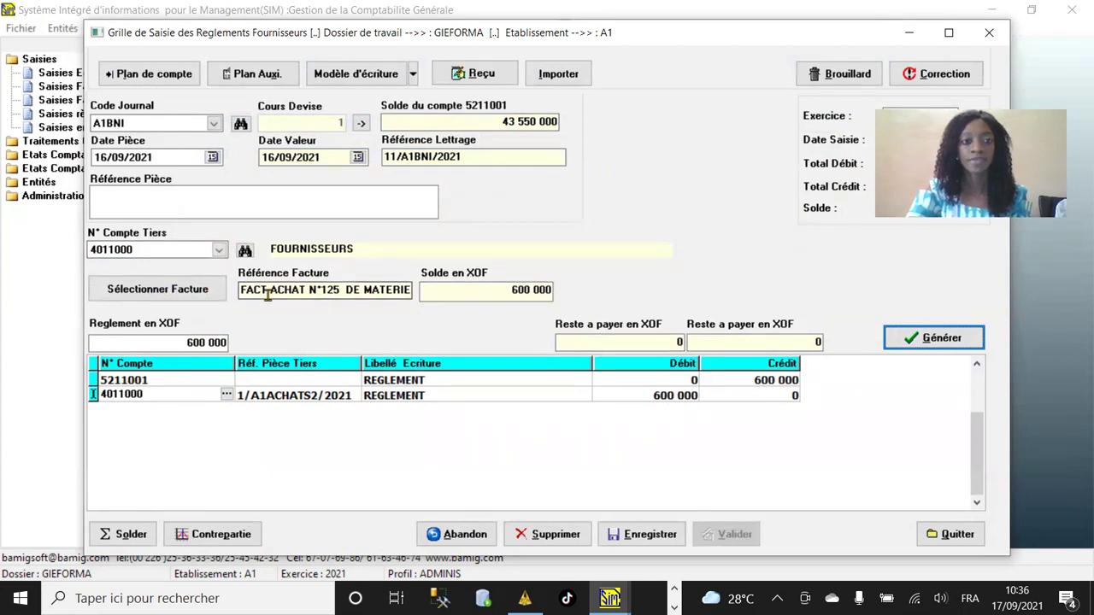
# Enter the voucher reference "REG PAR CHEQUE N°2135652 DE LA FACT DU FSS".
pyautogui.click(126, 209)
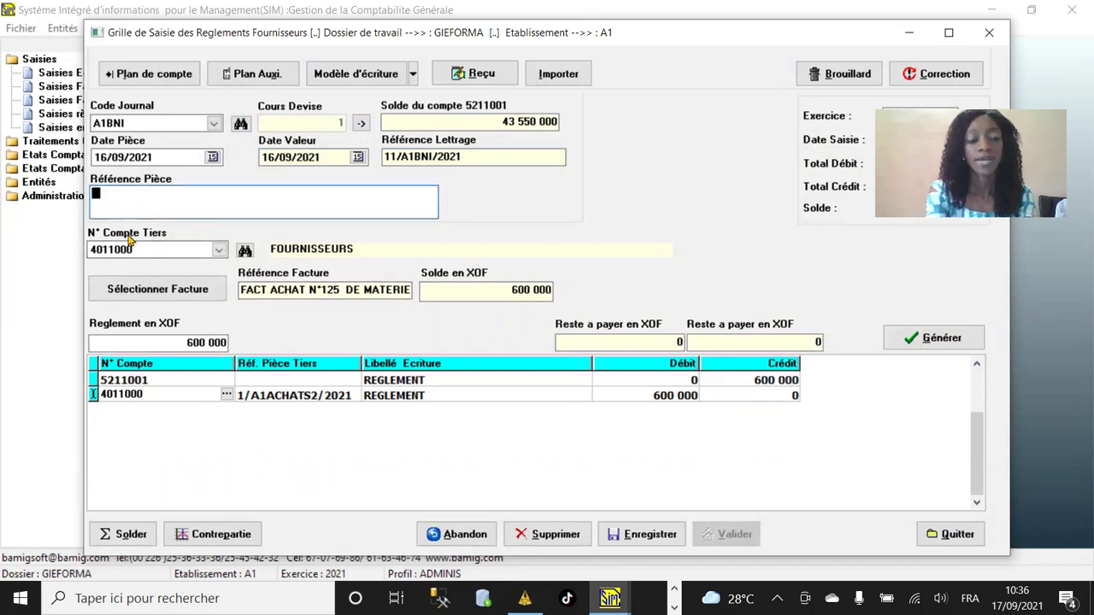
pyautogui.write('REG ')
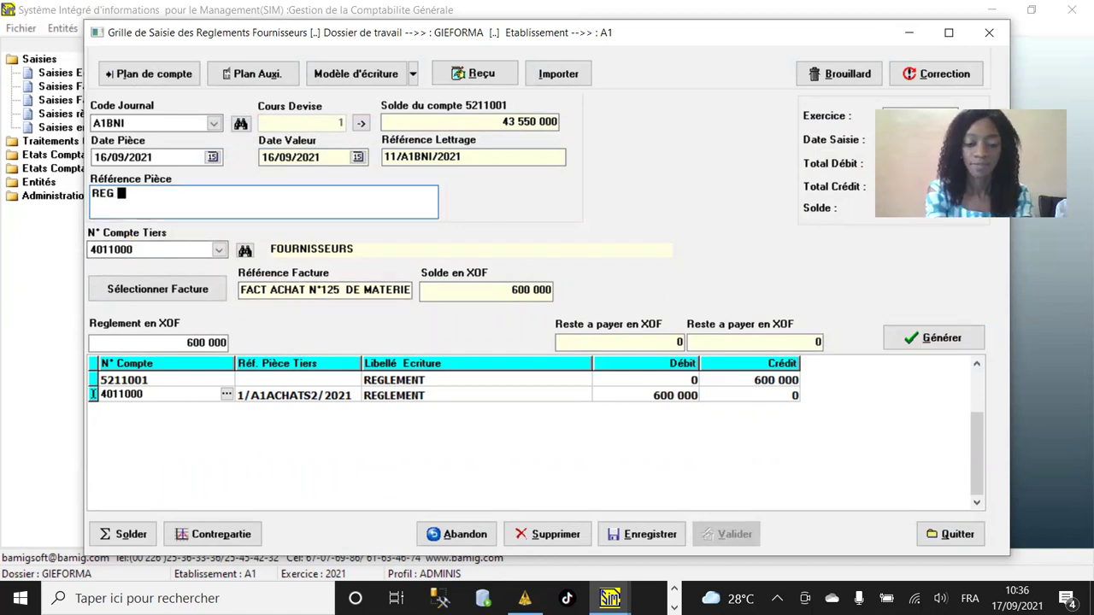
pyautogui.write('PAR CHE')
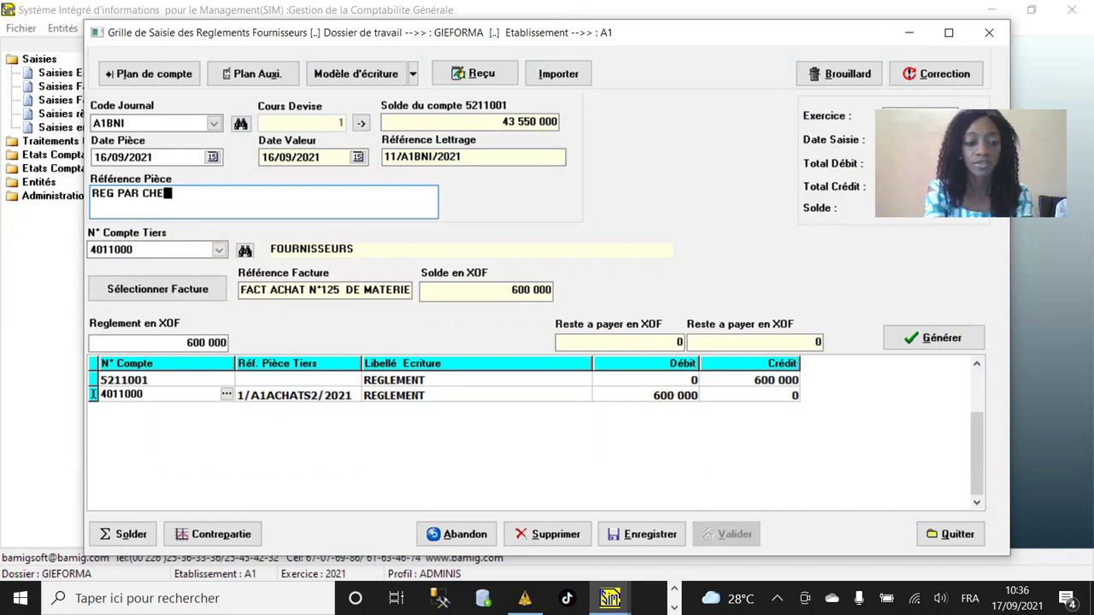
pyautogui.write('QUE N')
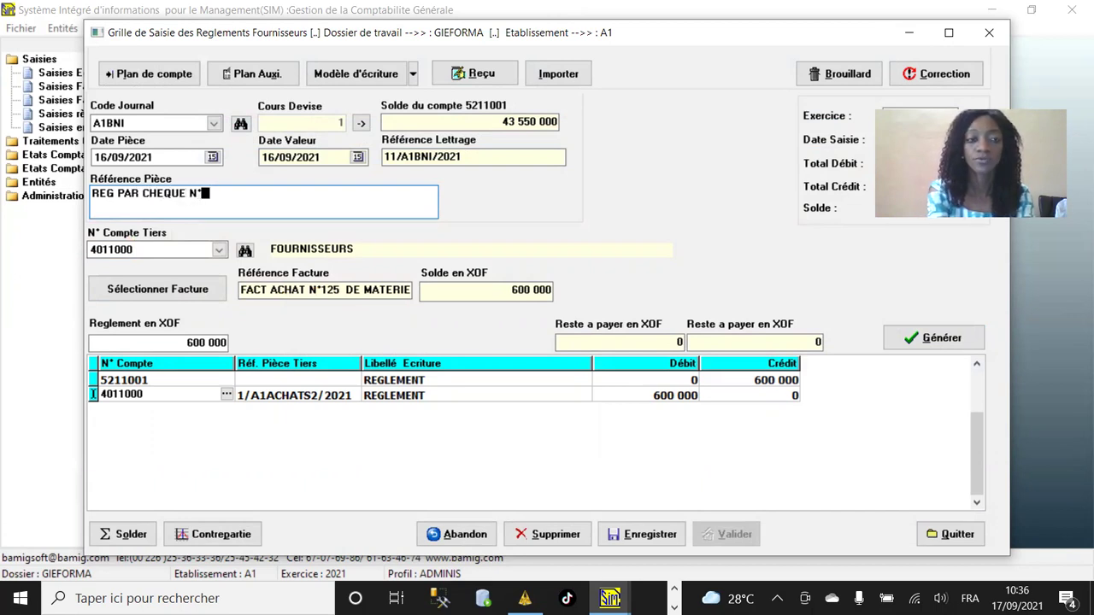
pyautogui.write('°2135652')
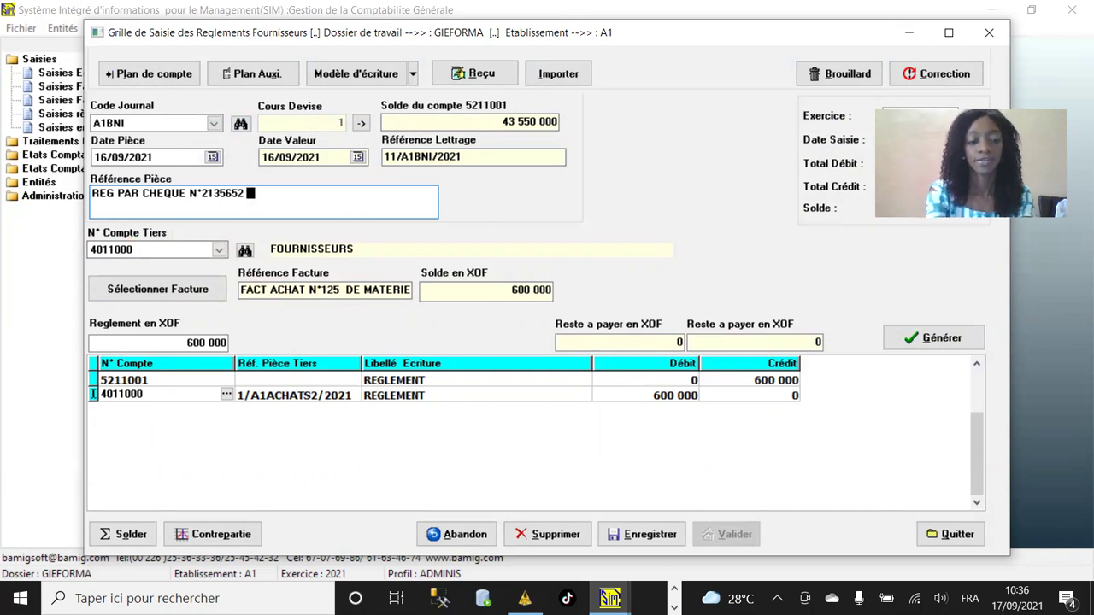
pyautogui.write(' DE LA F')
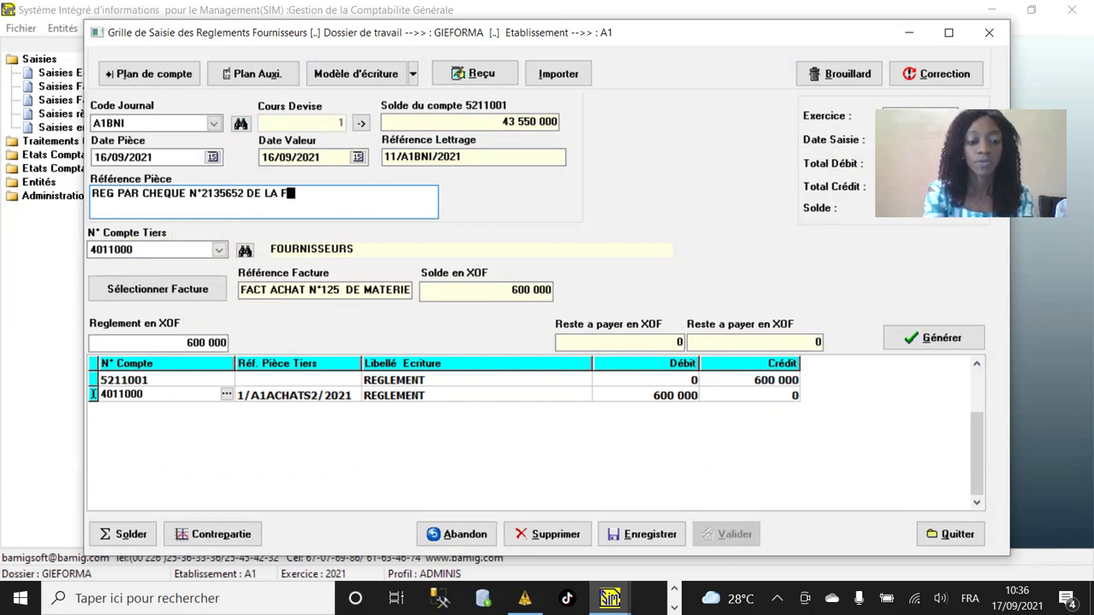
pyautogui.write('ACT DU ')
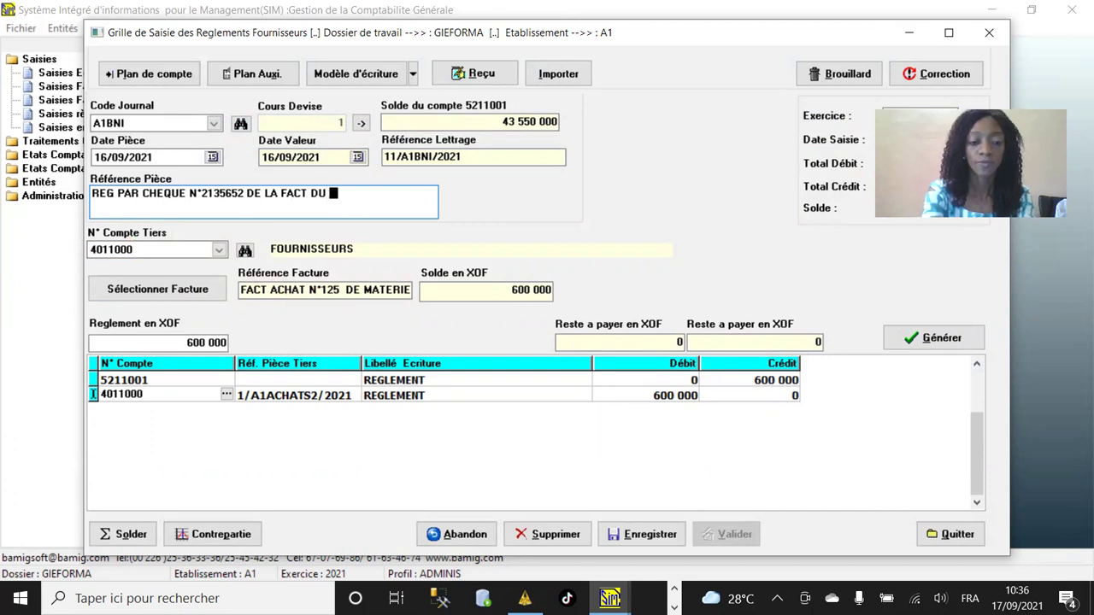
pyautogui.write('FSS')
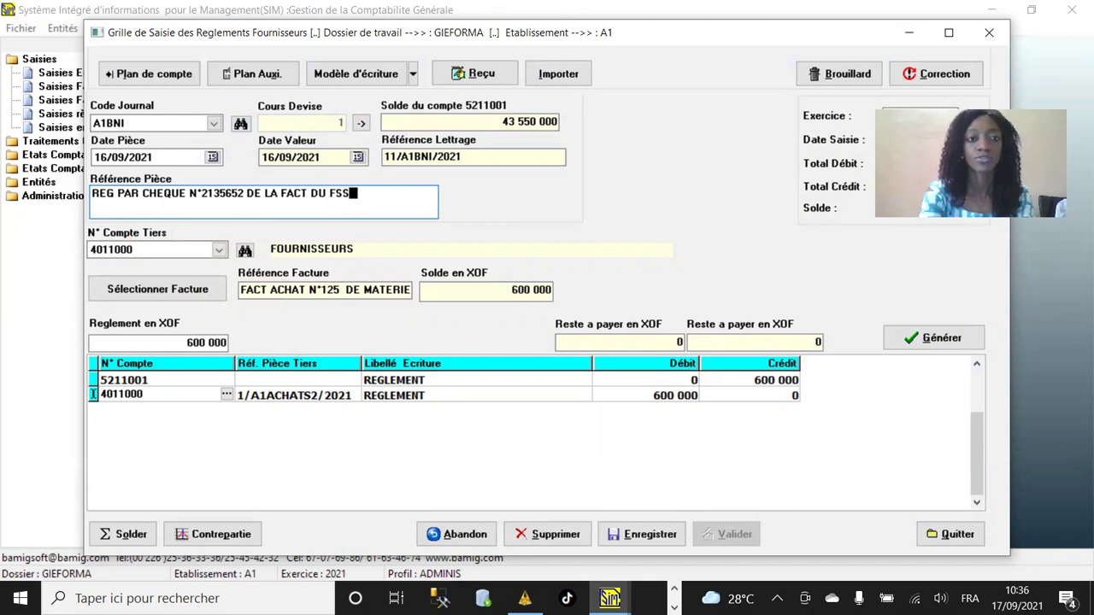
pyautogui.press('Tab')
pyautogui.press('Tab')
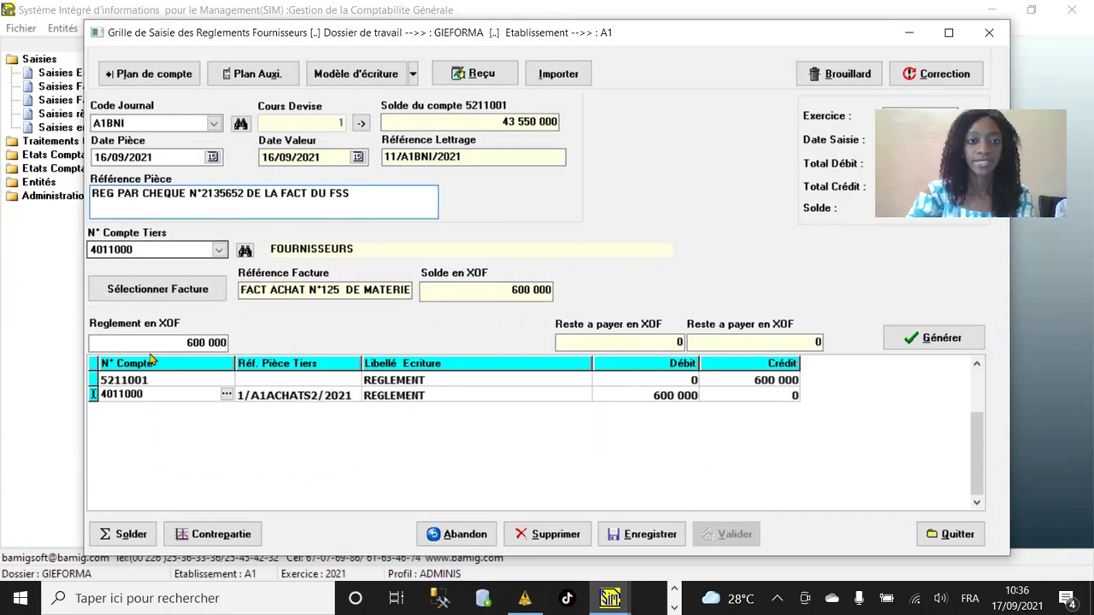
pyautogui.press('Tab')
# Copy "N°12" from the invoice reference and insert it before "DU FSS" in the voucher reference.
pyautogui.moveTo(309, 291); pyautogui.dragTo(328, 291)
pyautogui.rightClick(327, 291)
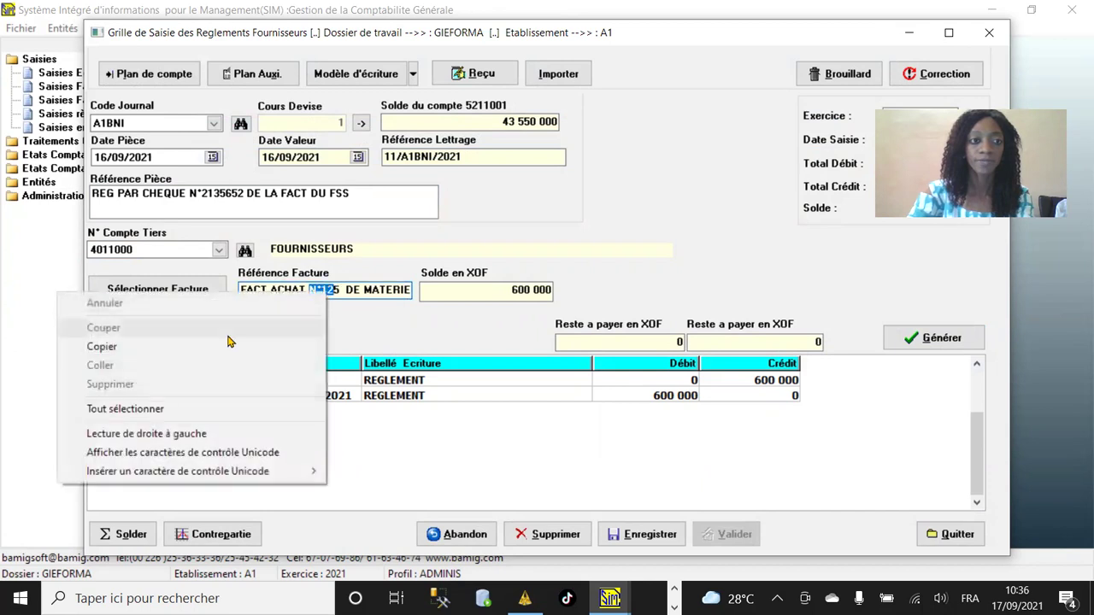
pyautogui.click(213, 349)
pyautogui.click(313, 194)
pyautogui.rightClick(313, 194)
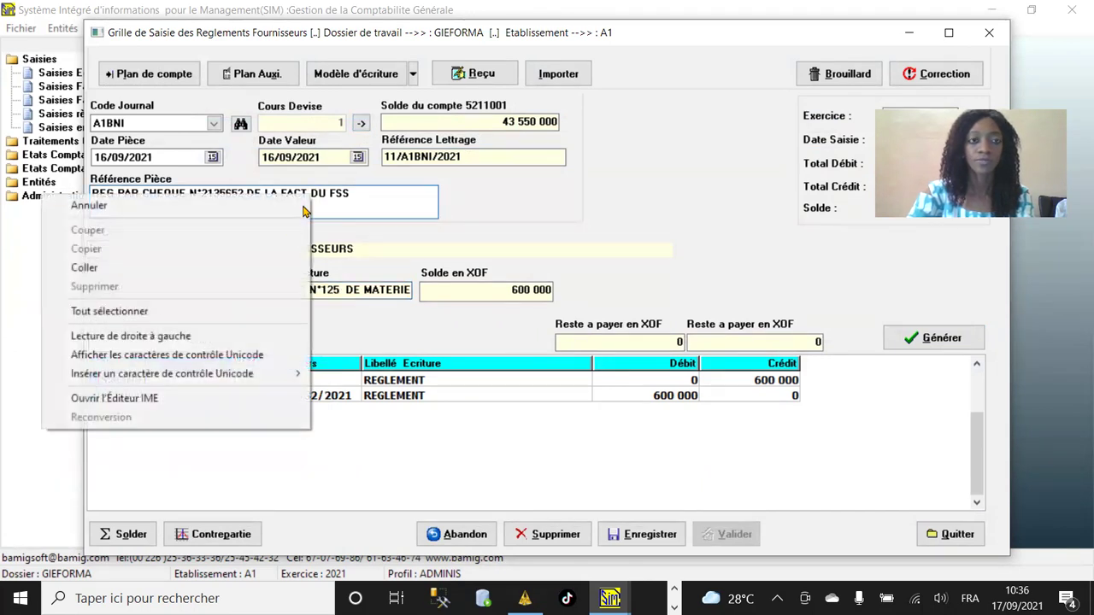
pyautogui.click(244, 266)
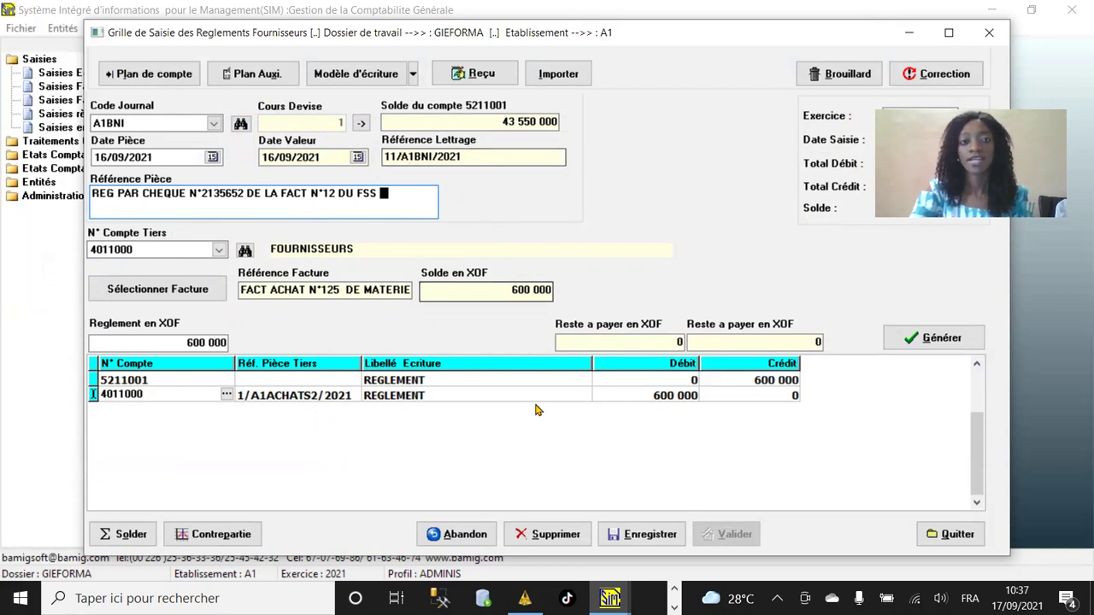
# Save the supplier payment and close the payment entry grid.
pyautogui.click(628, 534)
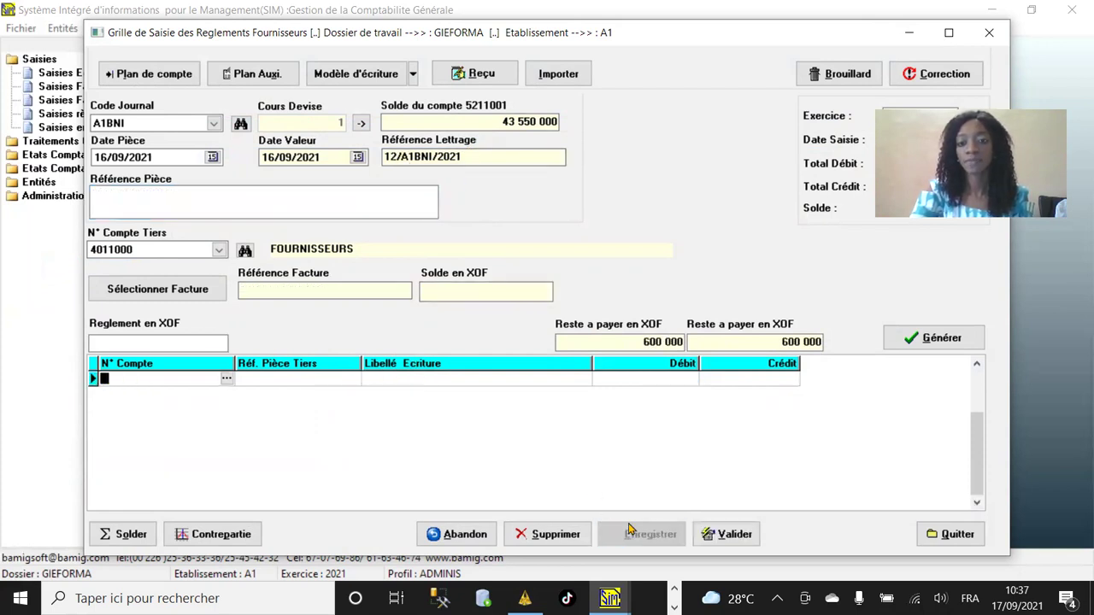
pyautogui.click(947, 546)
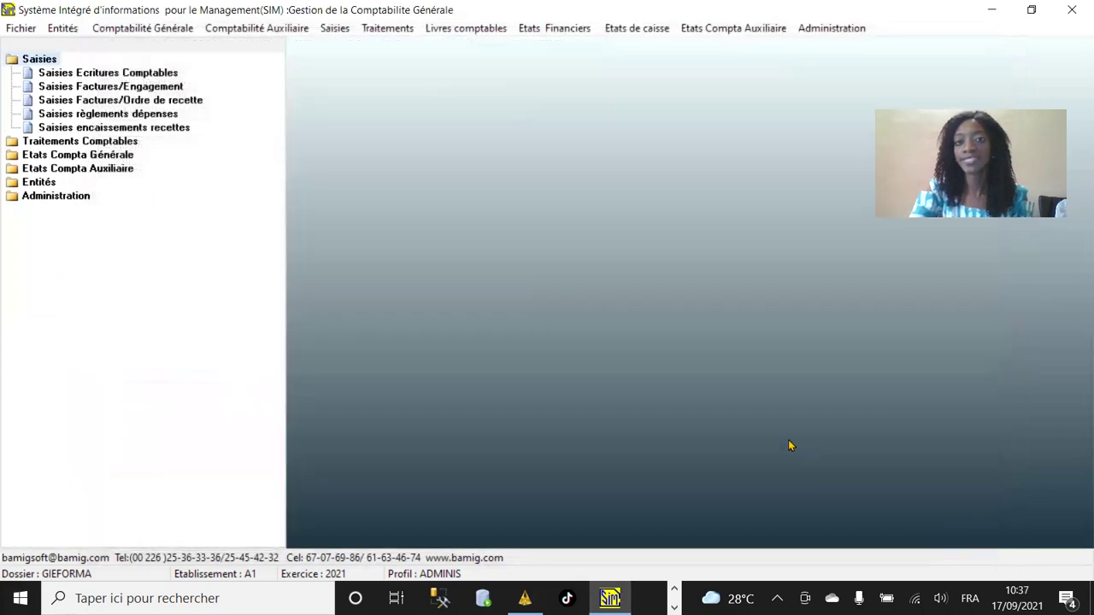
# Preview the Justification de Solde report by account number for auxiliary code 2 FOURNISSEUR, account 4011000, with unsettled invoices.
pyautogui.click(755, 33)
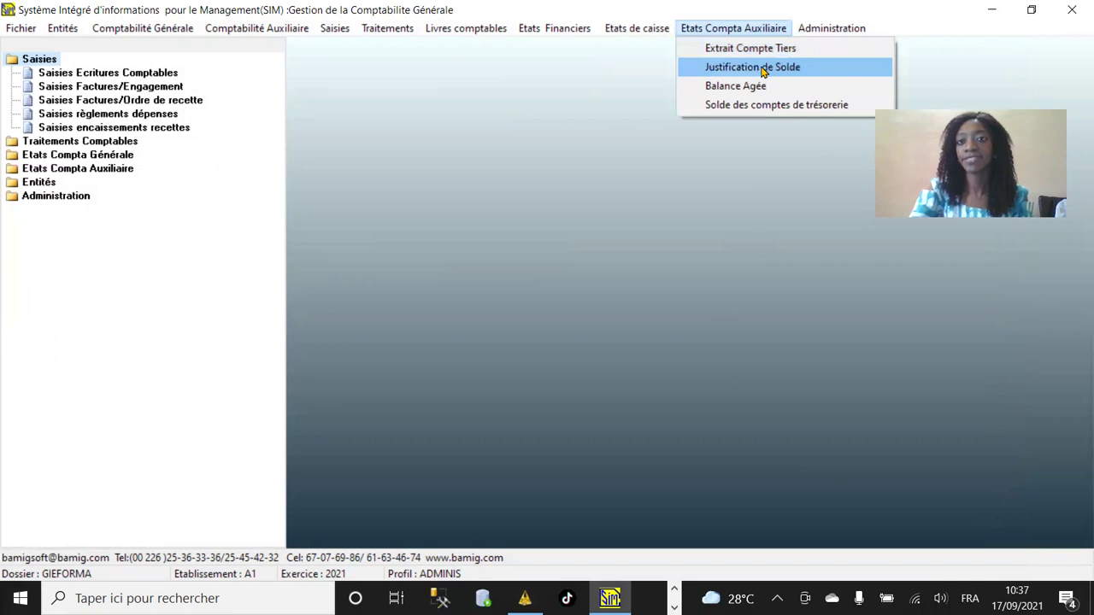
pyautogui.click(786, 73)
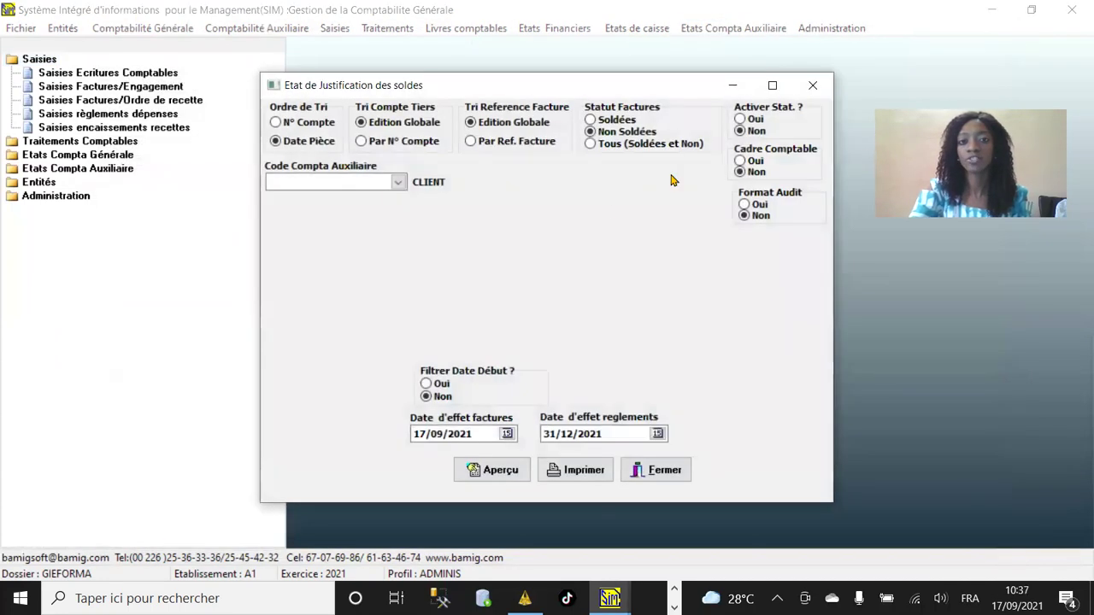
pyautogui.click(397, 184)
pyautogui.click(342, 210)
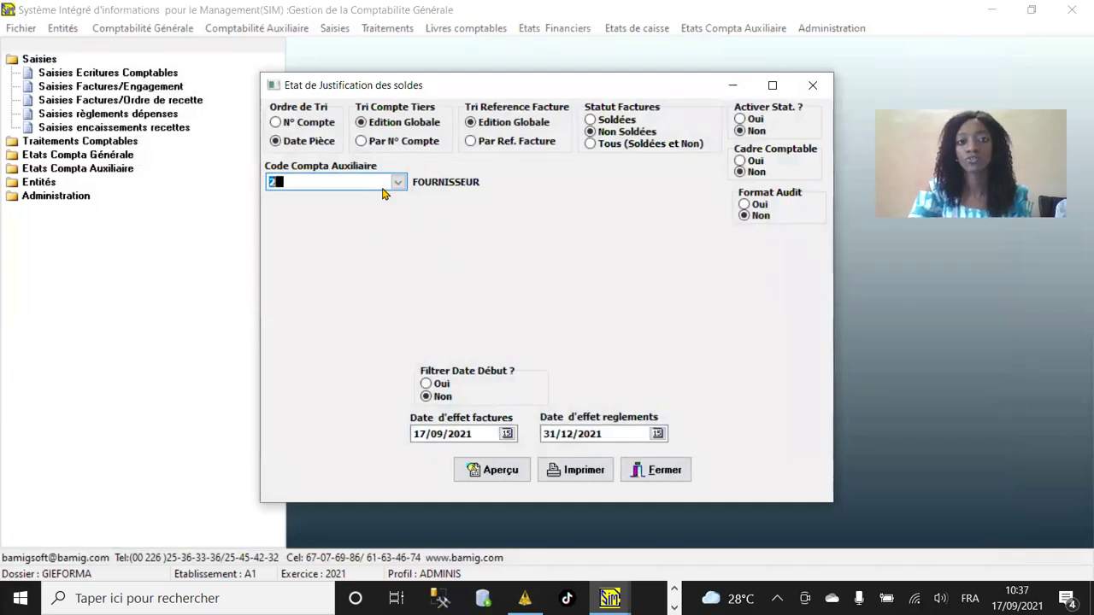
pyautogui.click(389, 143)
pyautogui.click(399, 221)
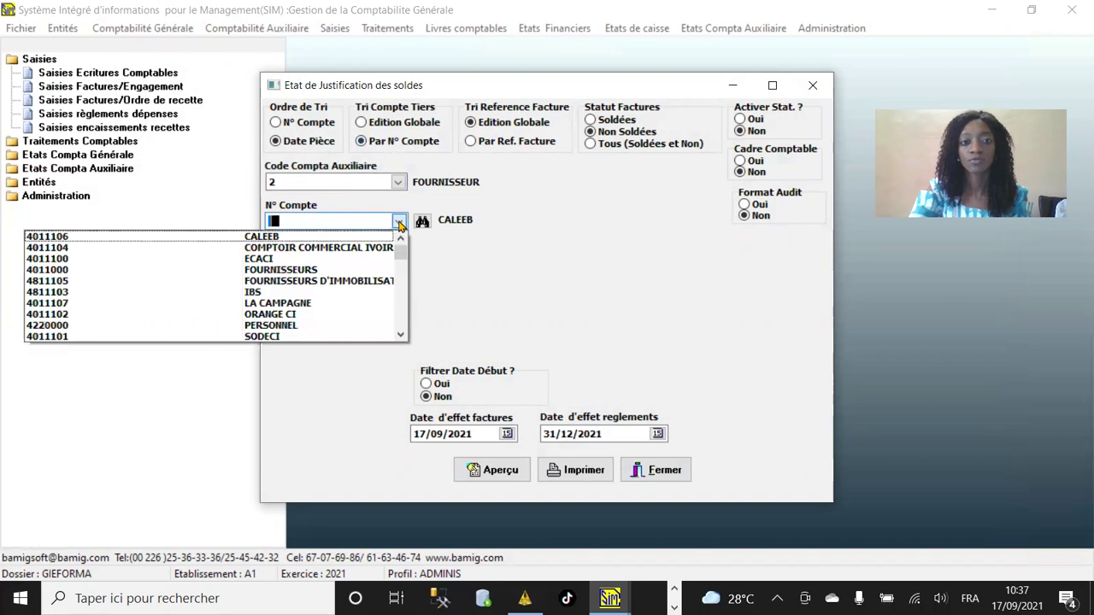
pyautogui.click(309, 271)
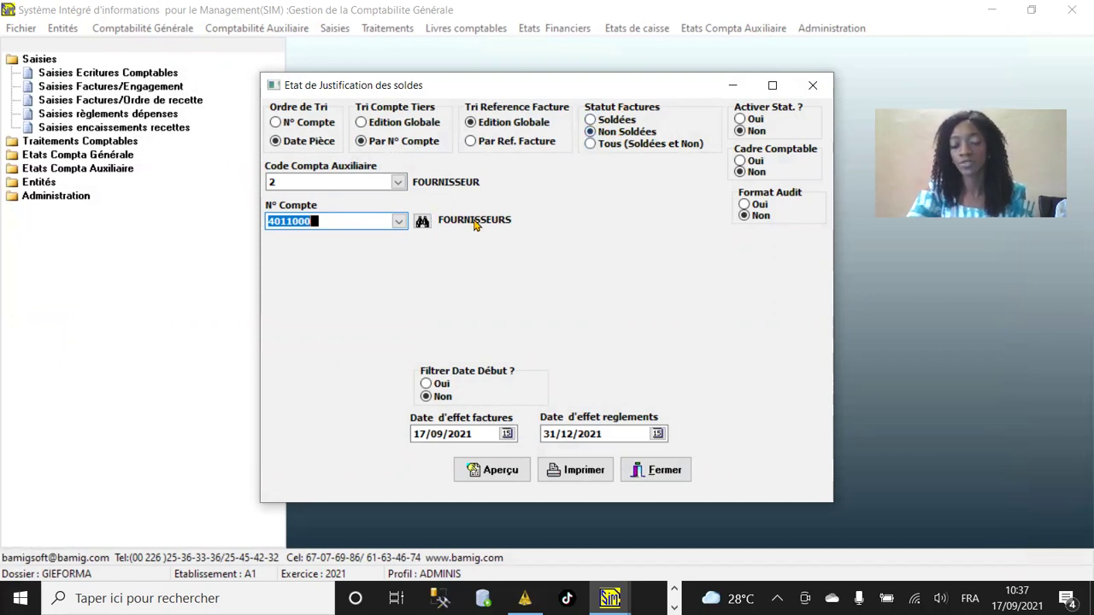
pyautogui.click(500, 466)
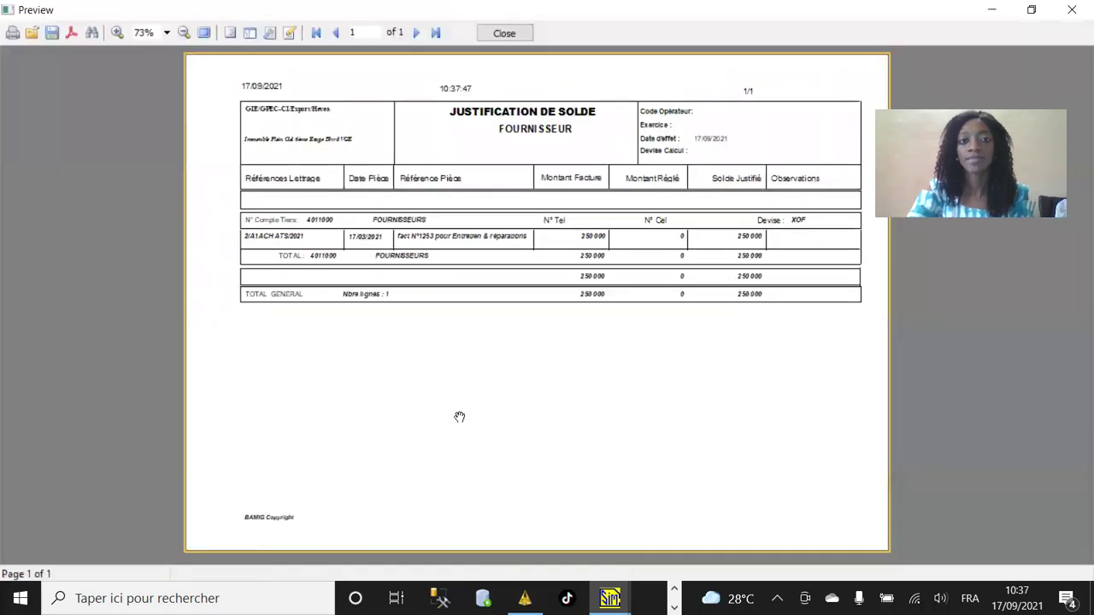
# Examine the invoiced, paid and remaining amounts in the enlarged unsettled-invoice report, and close the report.
pyautogui.click(116, 32)
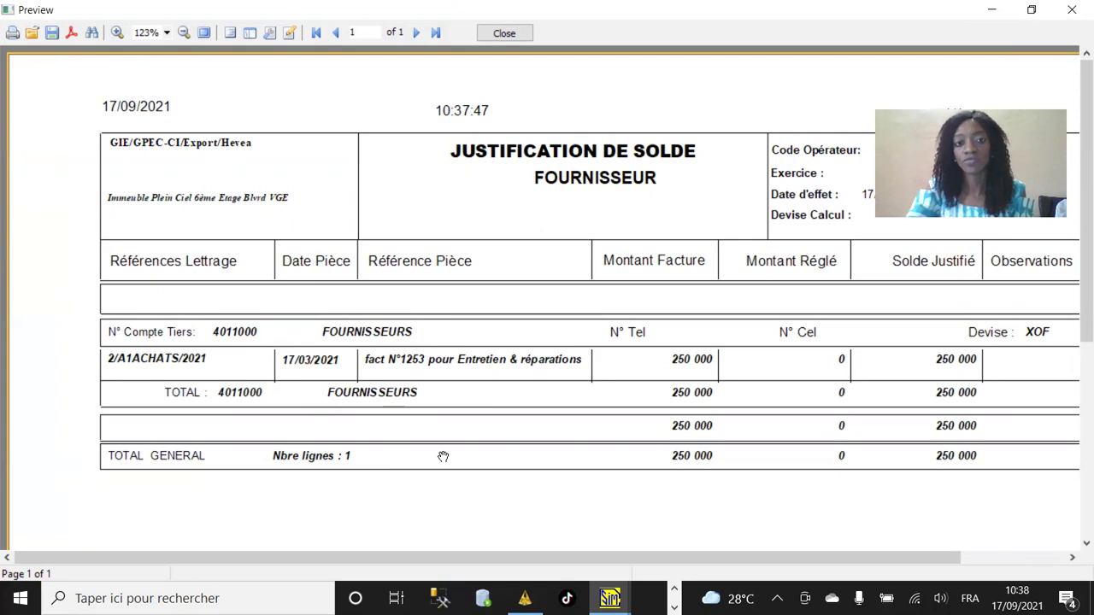
pyautogui.moveTo(455, 559); pyautogui.dragTo(560, 557)
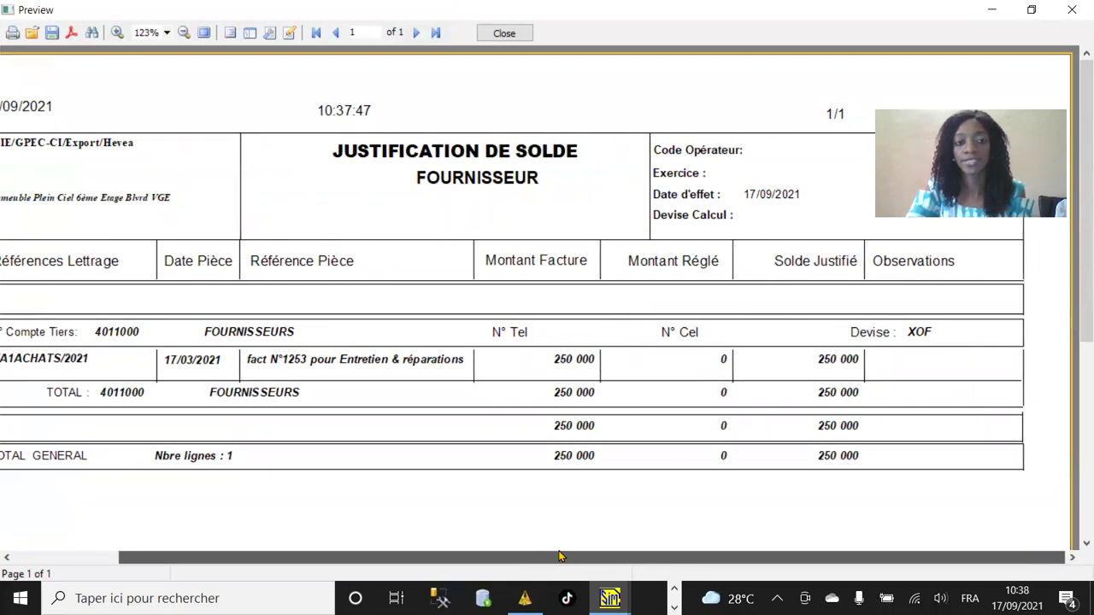
pyautogui.moveTo(560, 557); pyautogui.dragTo(586, 513)
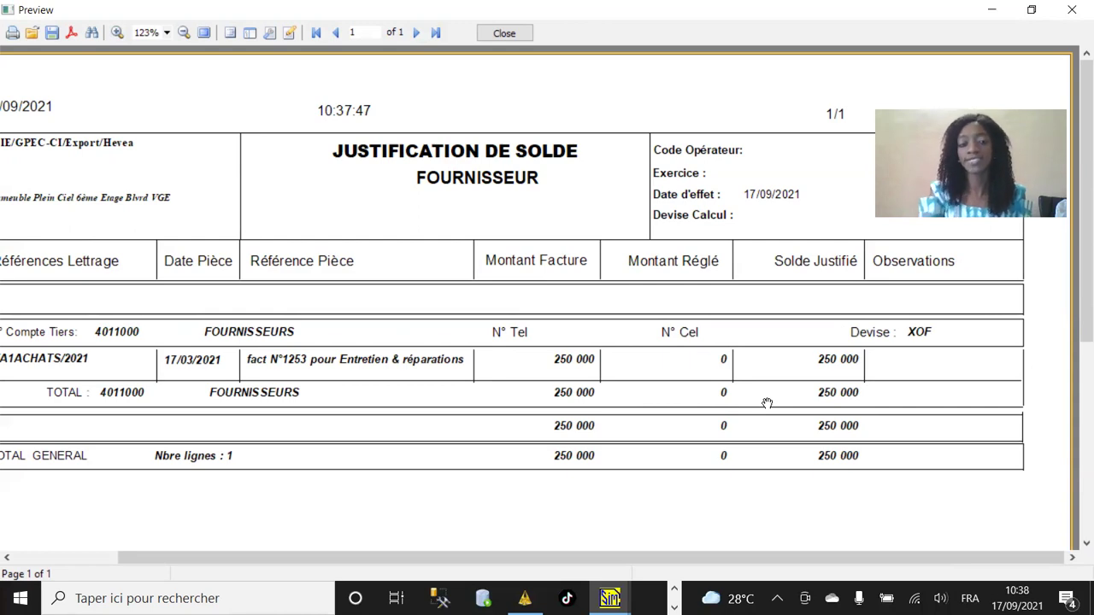
pyautogui.moveTo(496, 559); pyautogui.dragTo(311, 564)
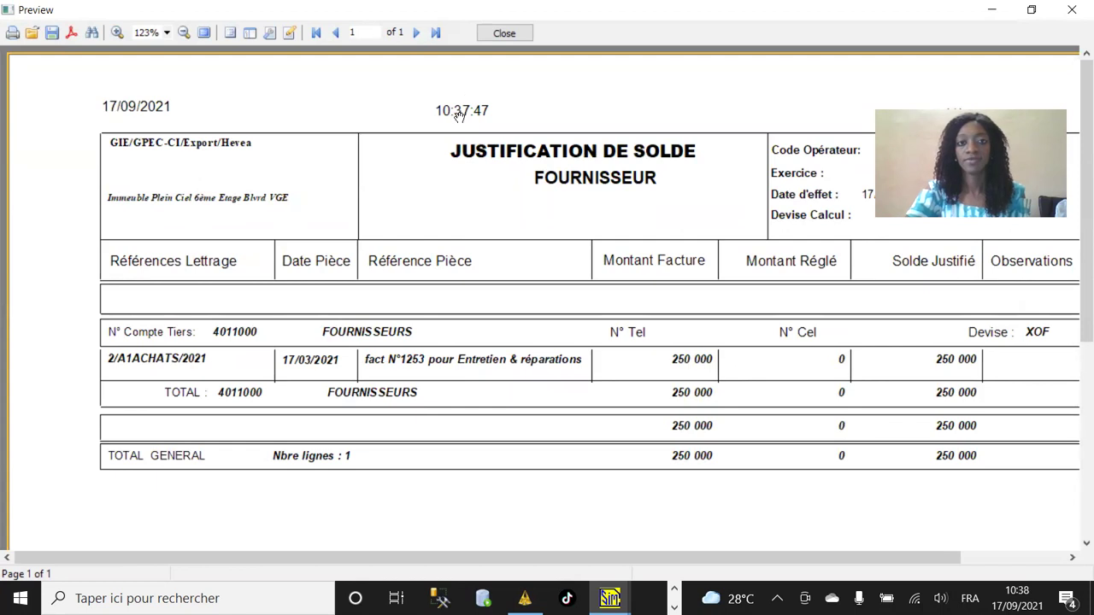
pyautogui.click(504, 33)
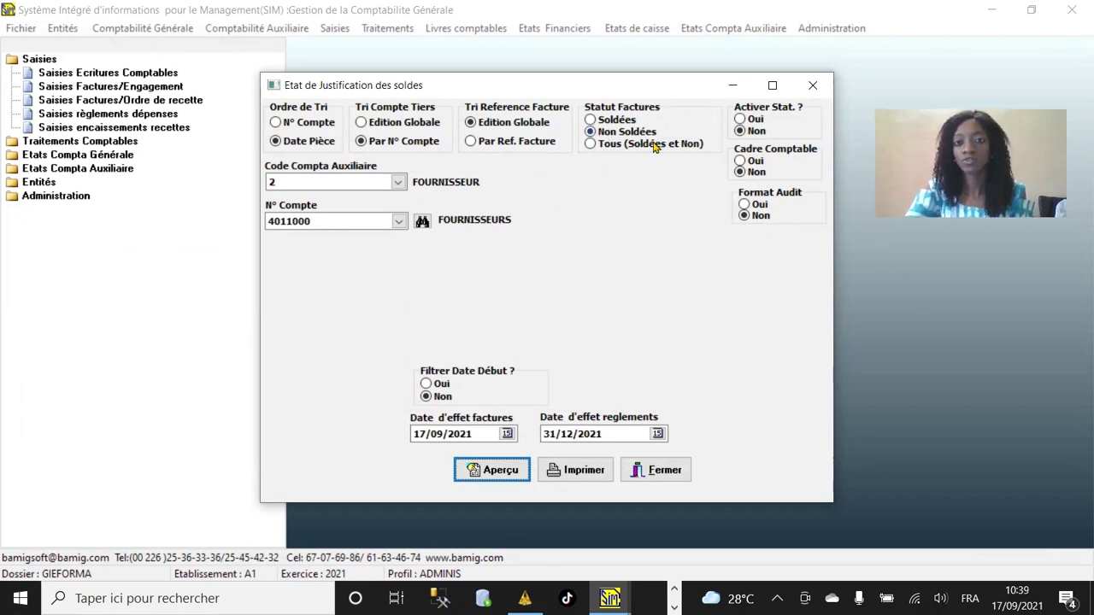
# Preview the Justification de Solde report for settled invoices (Soldées) of account 4011000 at an enlarged size.
pyautogui.click(614, 120)
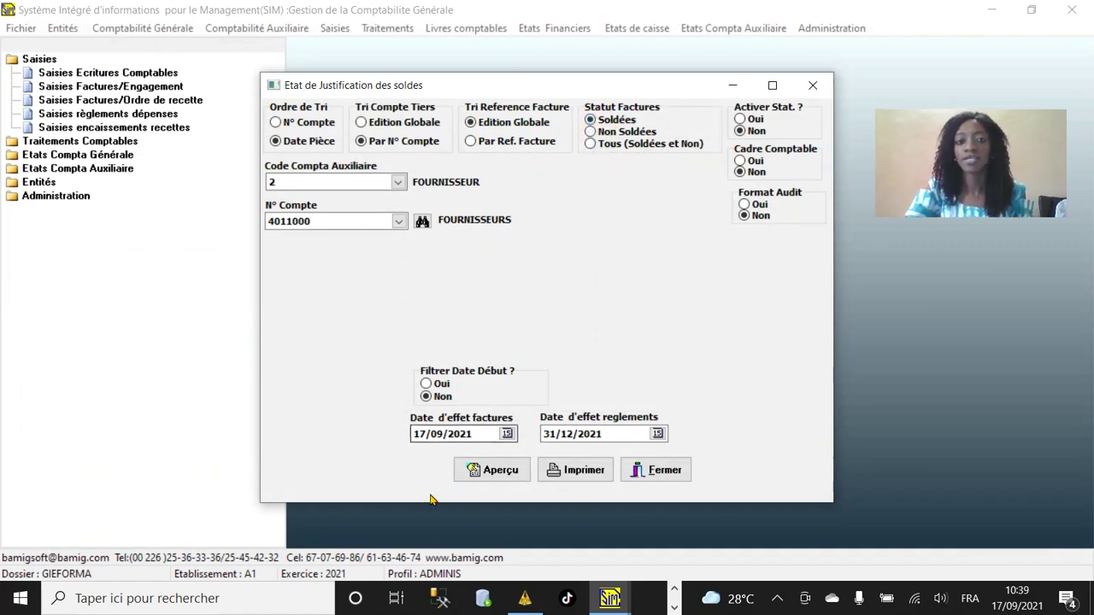
pyautogui.click(512, 479)
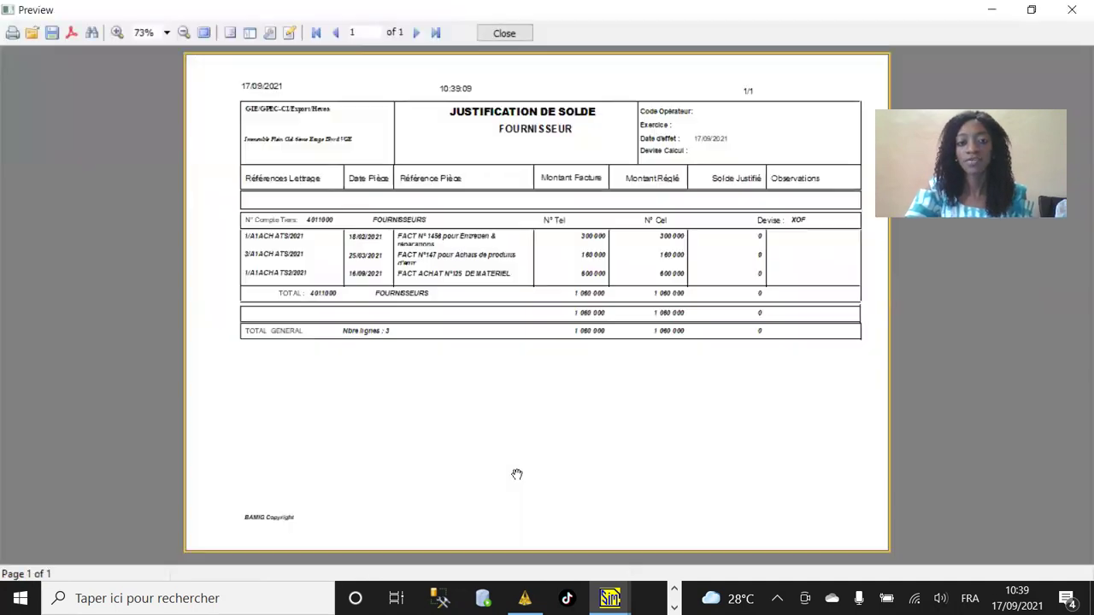
pyautogui.click(117, 33)
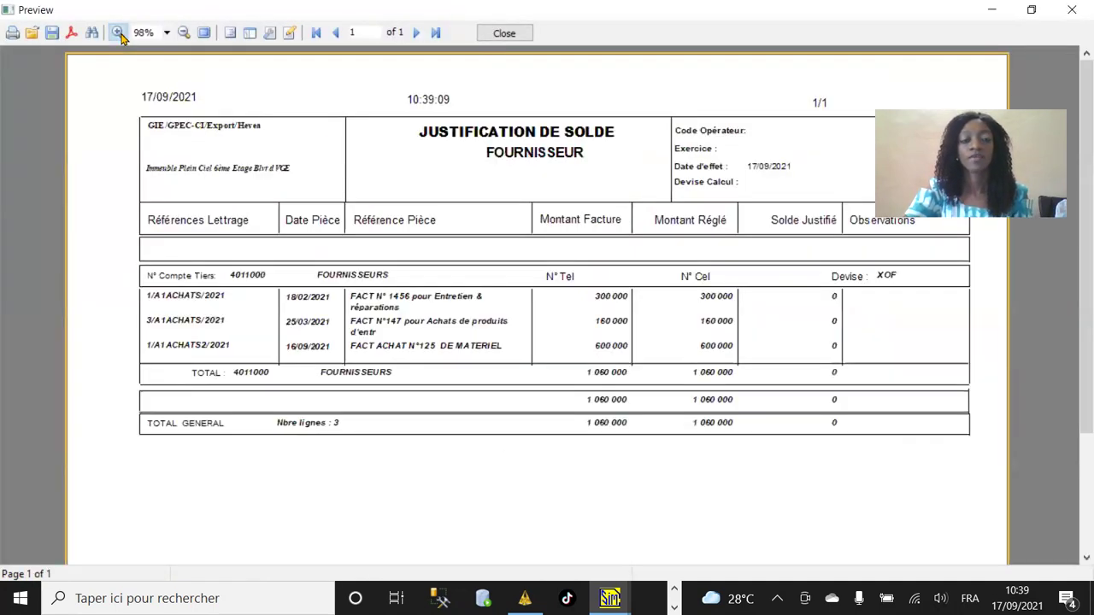
# Examine the settled supplier invoices in the further enlarged Justification de Solde report, and close the report and its settings.
pyautogui.click(117, 32)
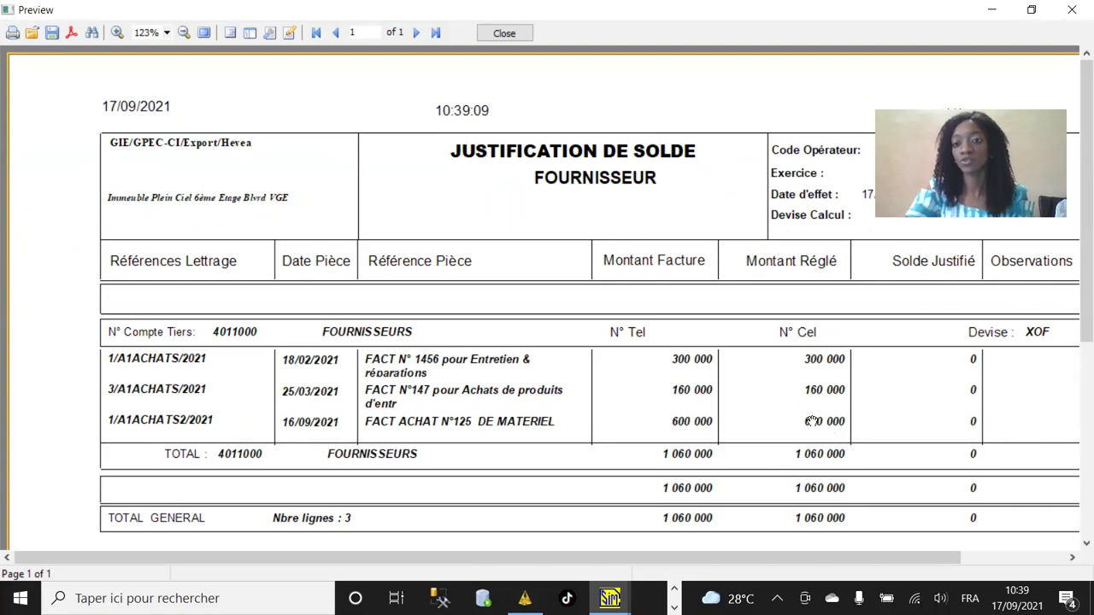
pyautogui.click(504, 33)
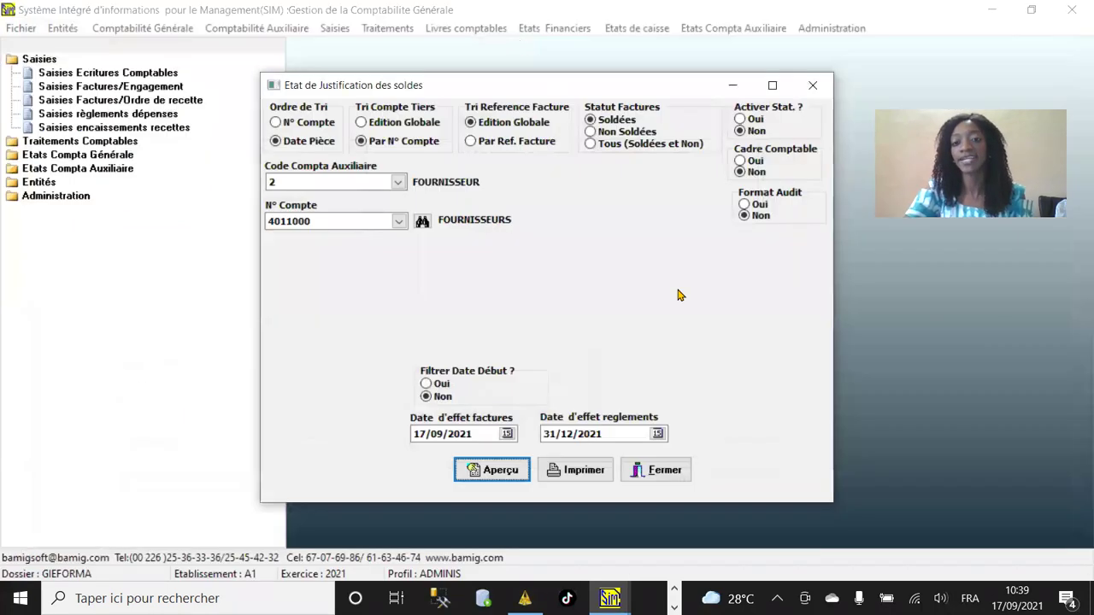
pyautogui.click(663, 473)
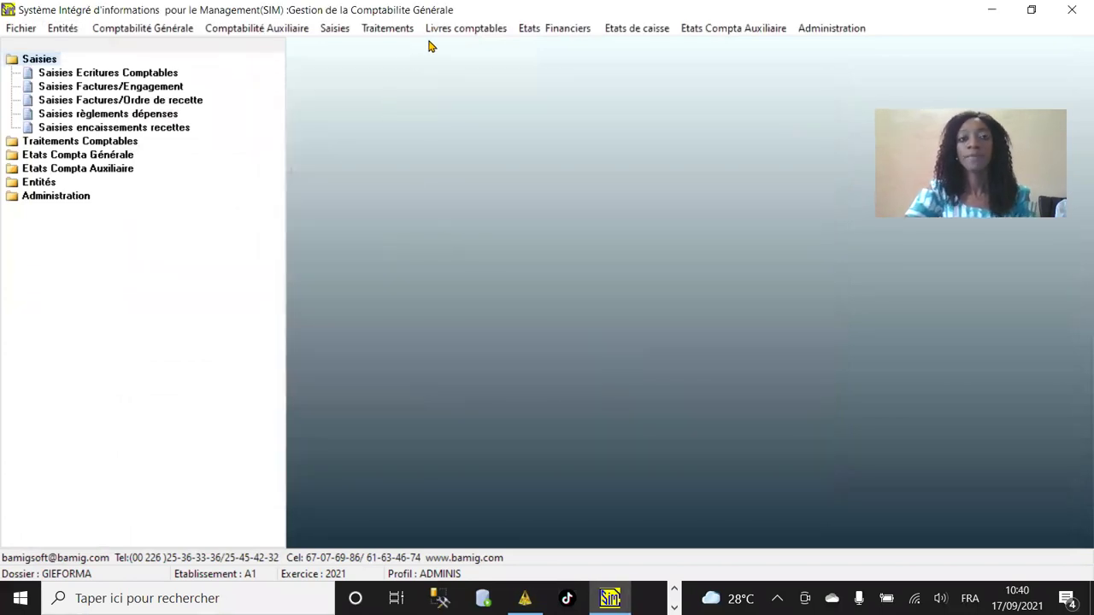
# Preview the Brouillard Comptable for the period 16/09/2021 to 16/02/9021, enlarged to 123%.
pyautogui.click(436, 31)
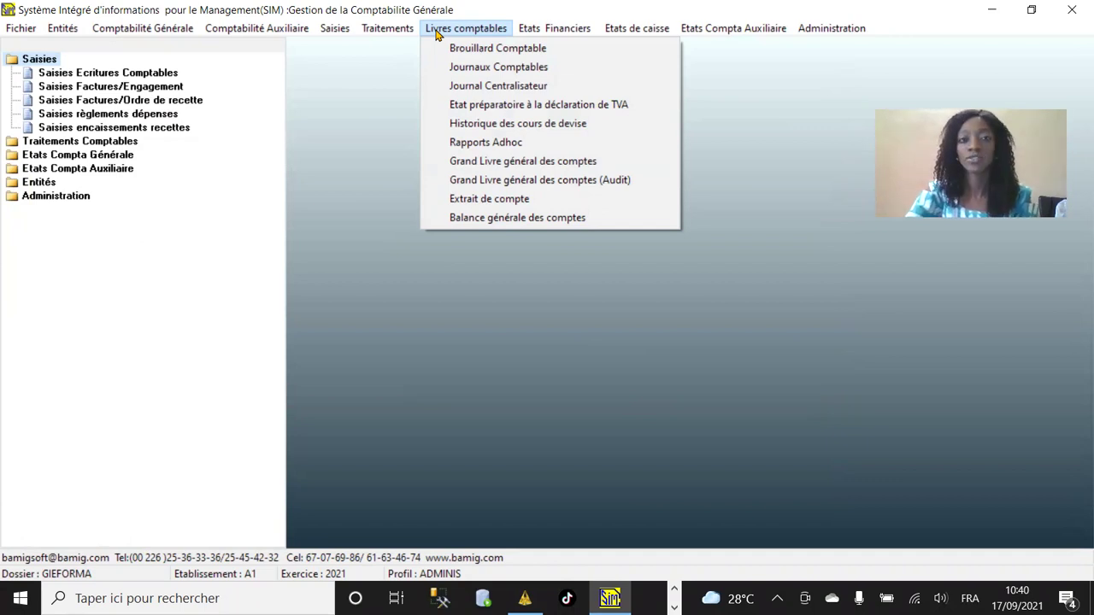
pyautogui.click(476, 49)
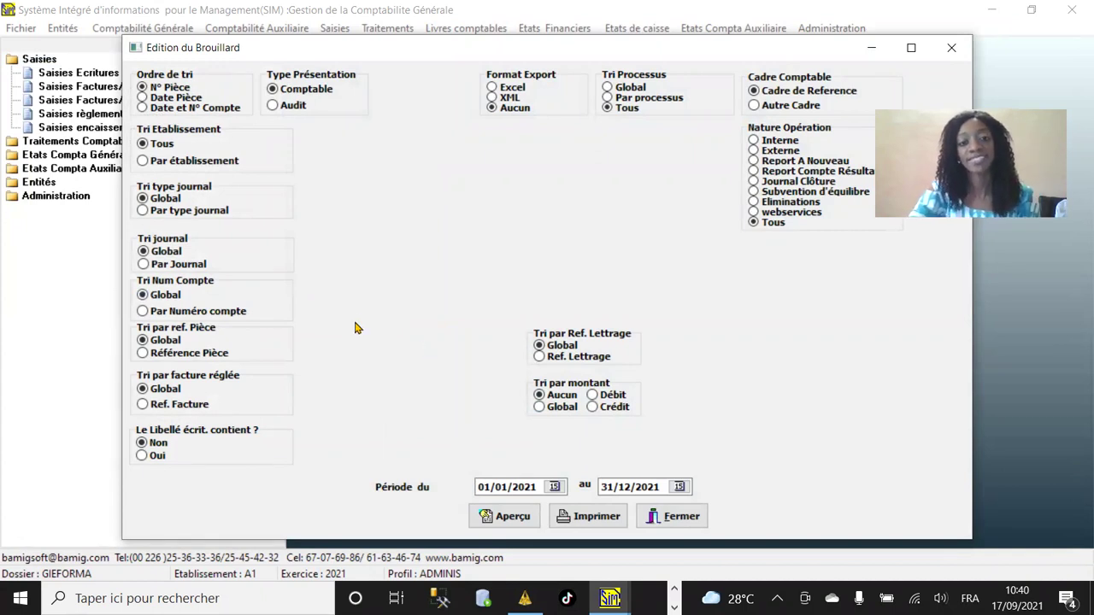
pyautogui.click(509, 487)
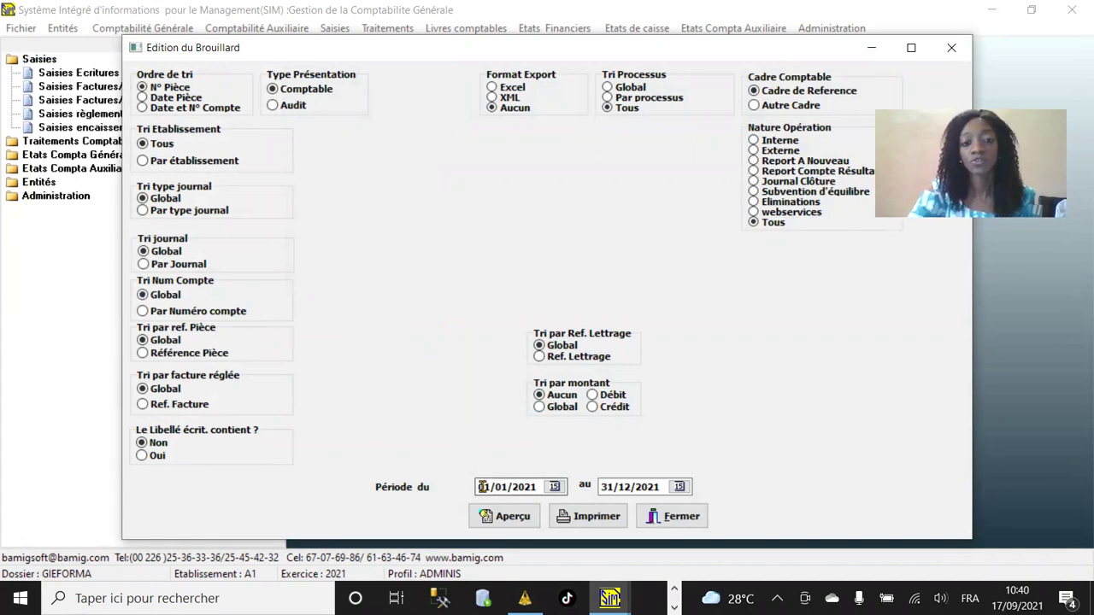
pyautogui.moveTo(509, 487); pyautogui.dragTo(454, 485)
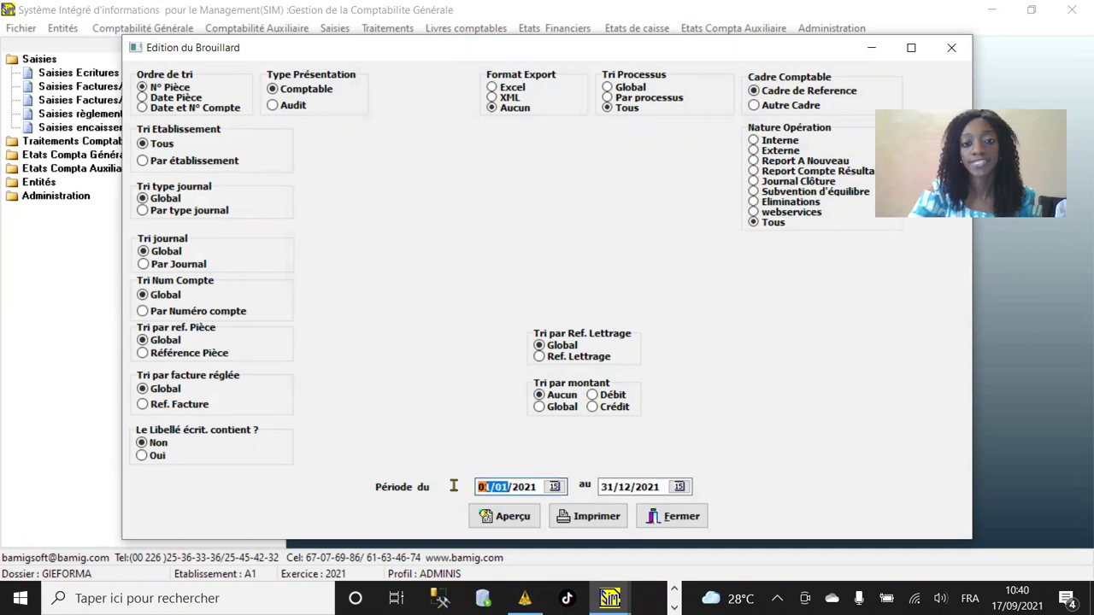
pyautogui.write('1609')
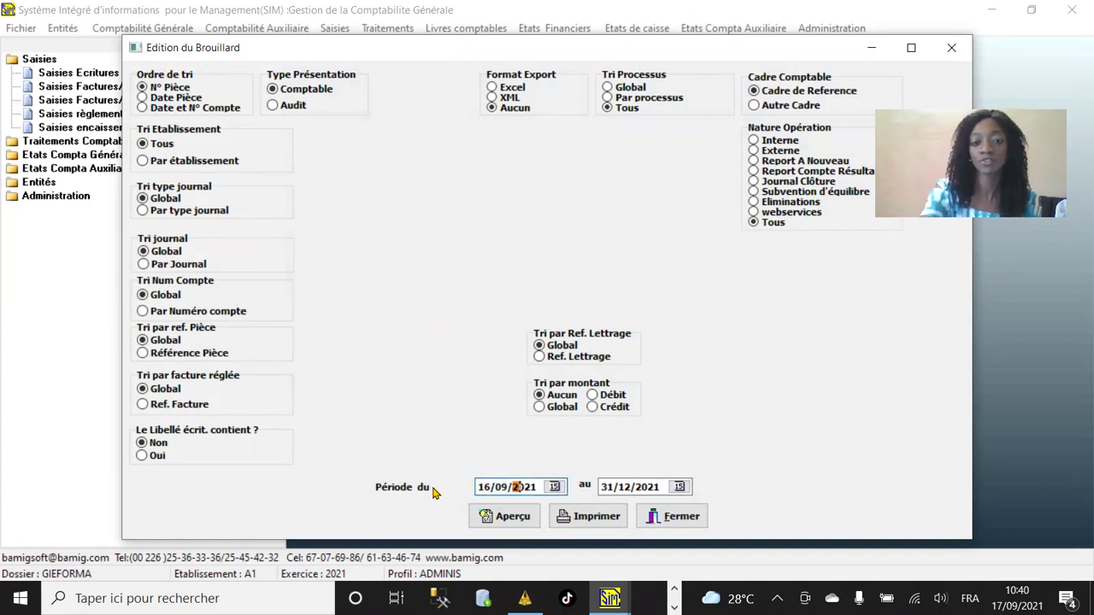
pyautogui.moveTo(640, 485); pyautogui.dragTo(540, 513)
pyautogui.write('1602')
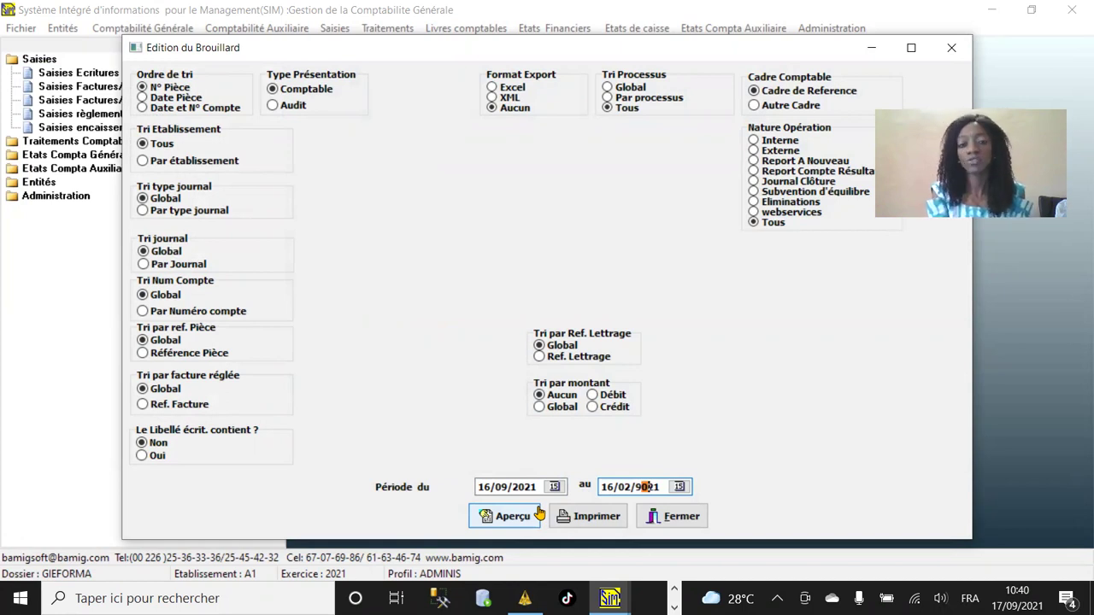
pyautogui.click(524, 520)
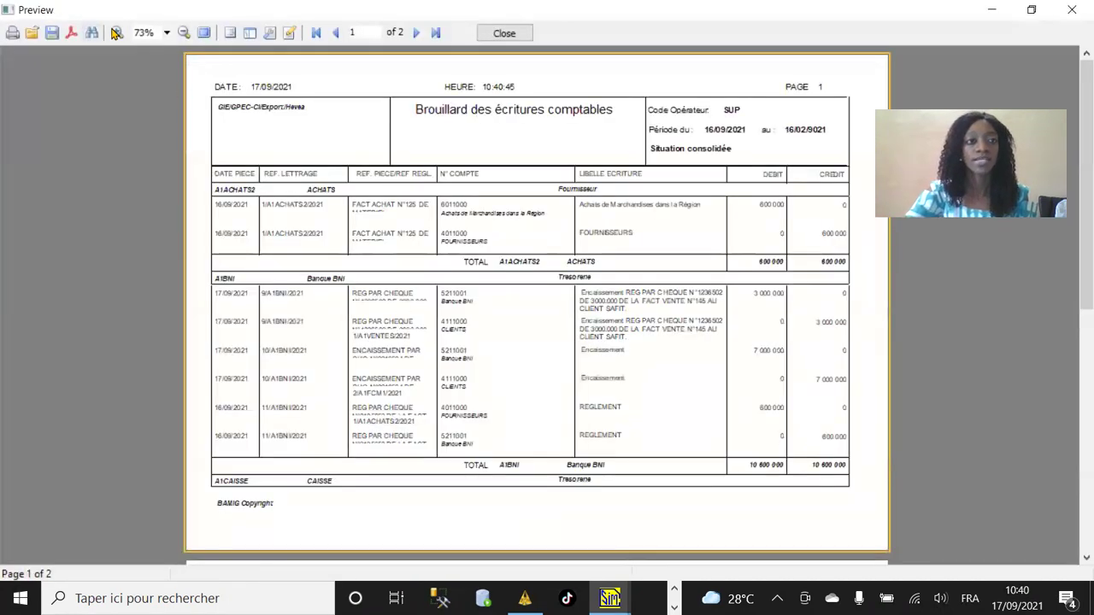
pyautogui.click(116, 32)
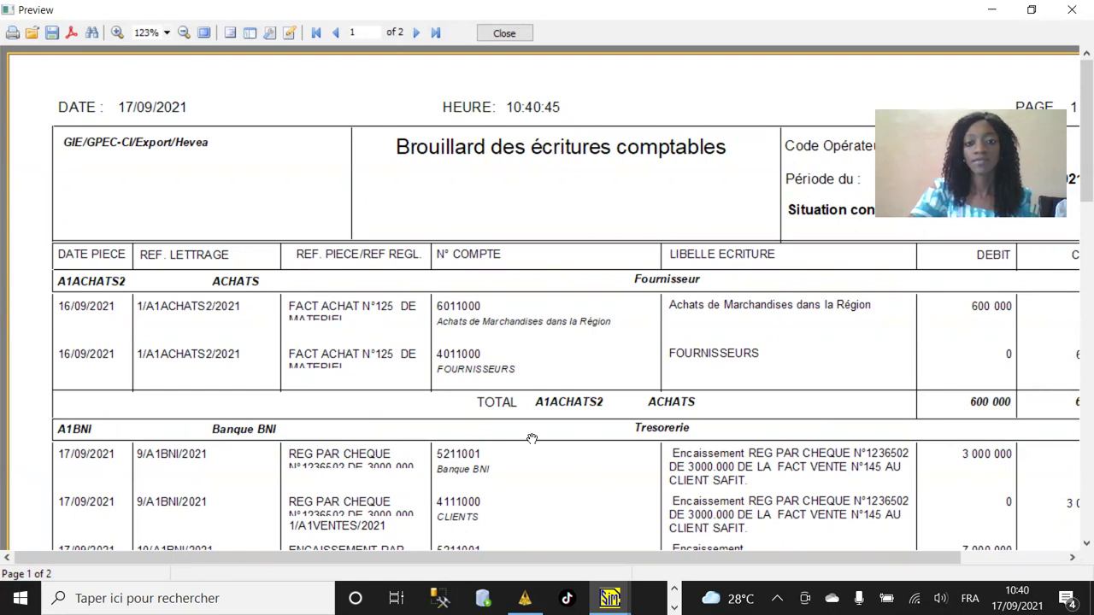
# Examine the purchase, bank, cash and sales journal entries across both pages of the Brouillard, and close the report and its settings.
pyautogui.scroll(-3, 647, 395)
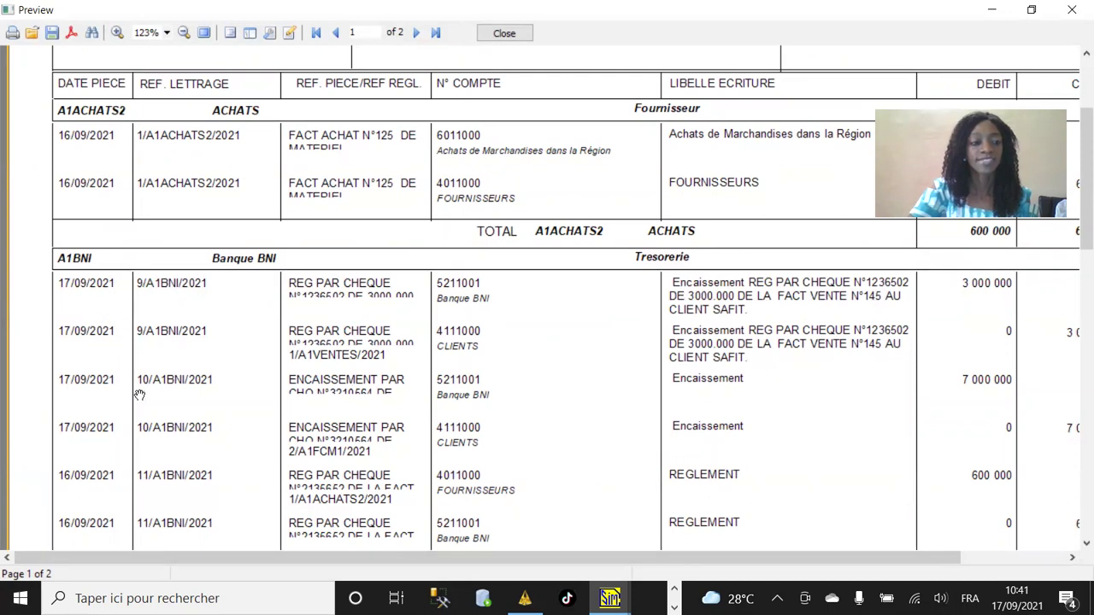
pyautogui.scroll(-2, 132, 408)
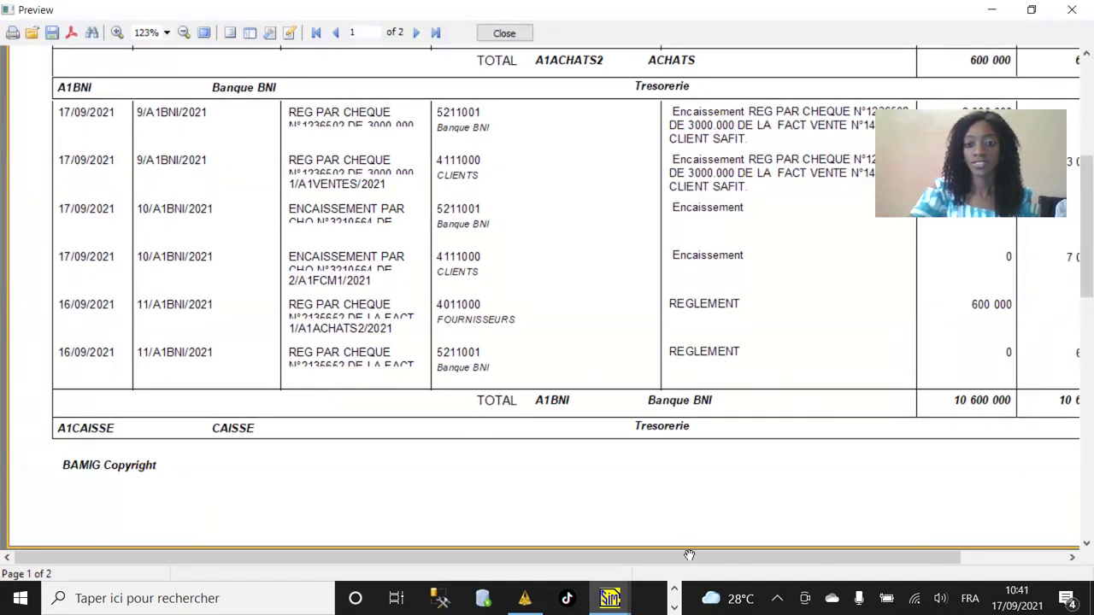
pyautogui.moveTo(604, 559); pyautogui.dragTo(723, 559)
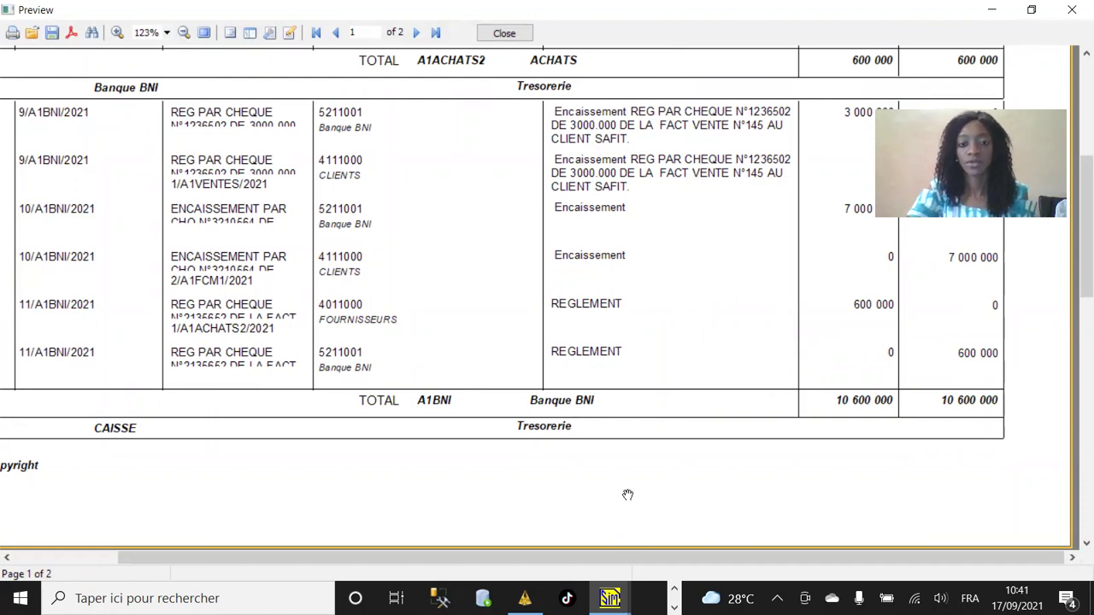
pyautogui.scroll(-5, 590, 472)
pyautogui.scroll(-1, 572, 466)
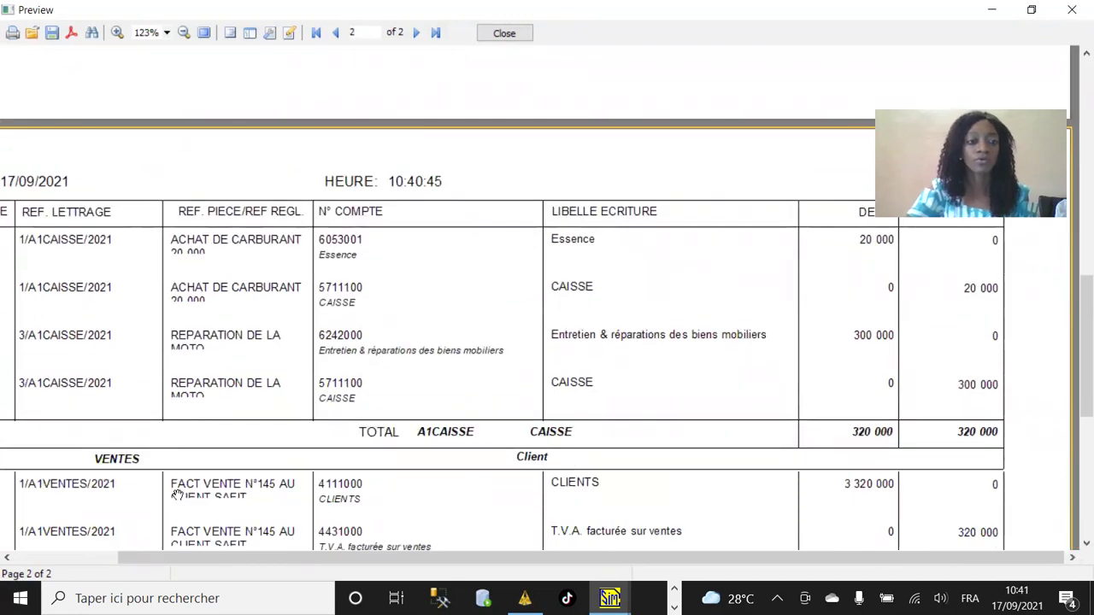
pyautogui.moveTo(203, 560); pyautogui.dragTo(100, 562)
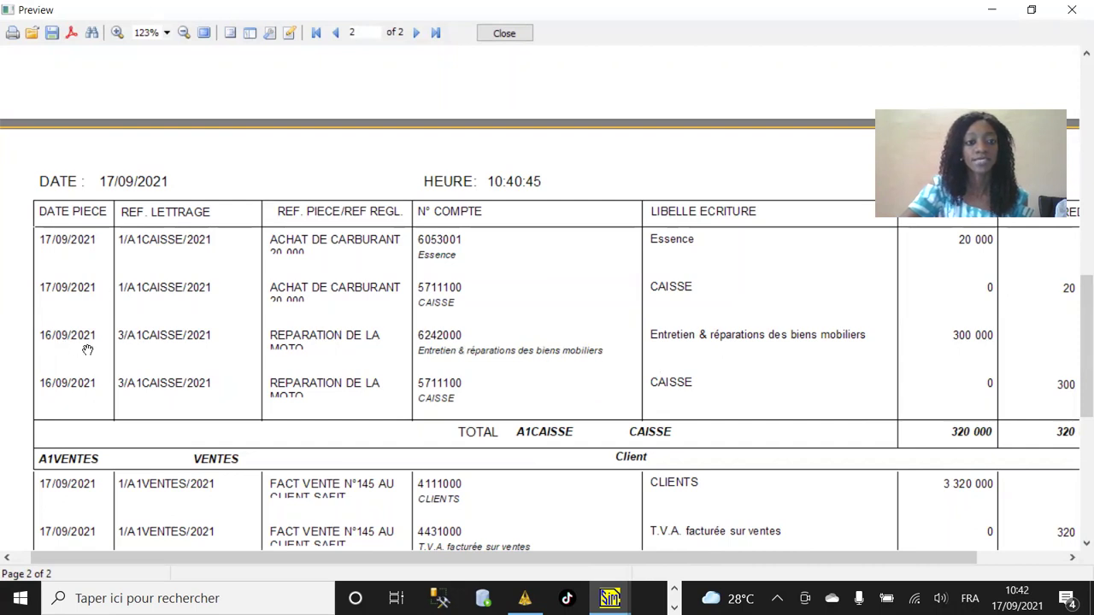
pyautogui.moveTo(605, 557); pyautogui.dragTo(723, 552)
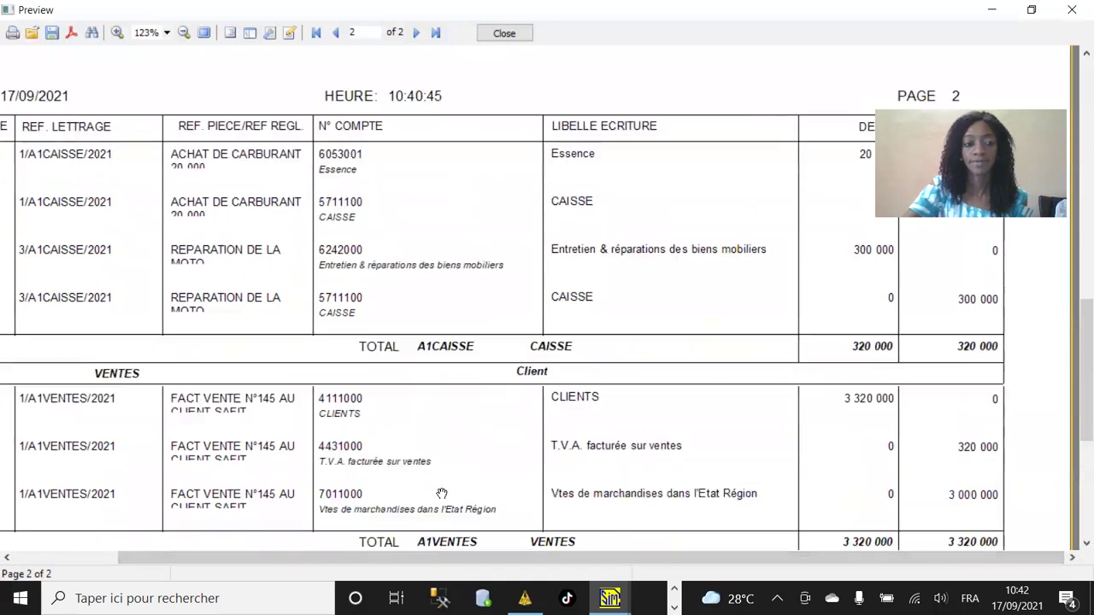
pyautogui.scroll(-3, 440, 490)
pyautogui.moveTo(228, 556); pyautogui.dragTo(134, 542)
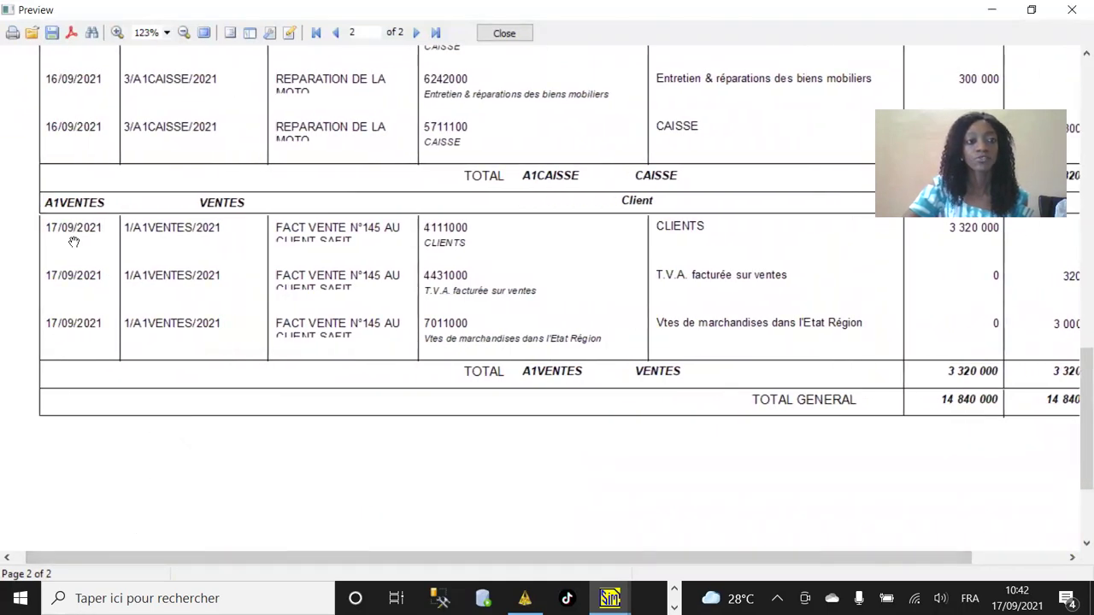
pyautogui.scroll(3, 101, 276)
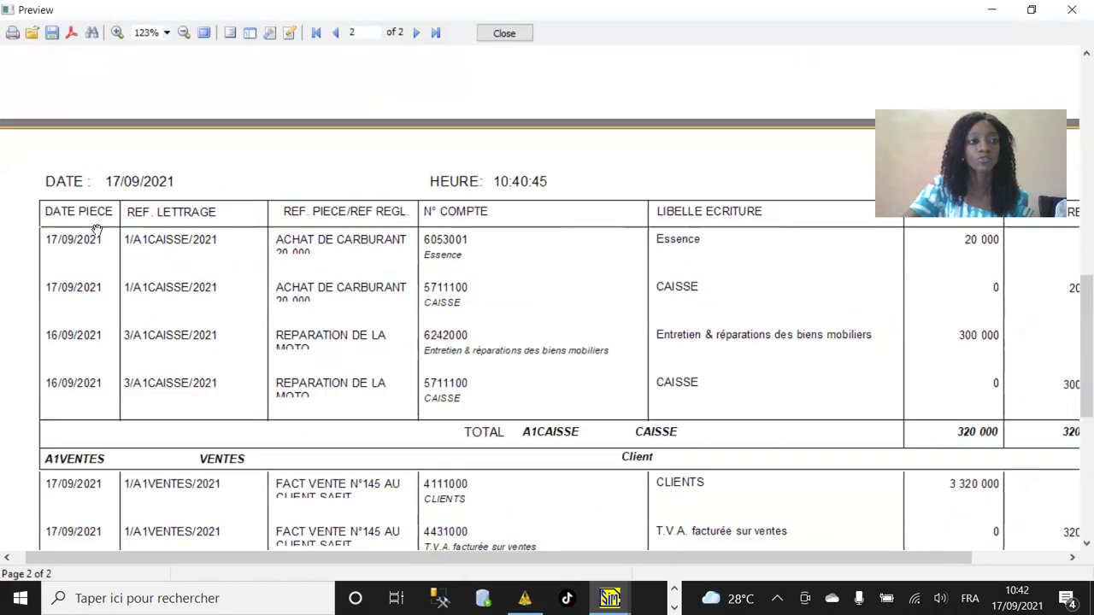
pyautogui.click(503, 34)
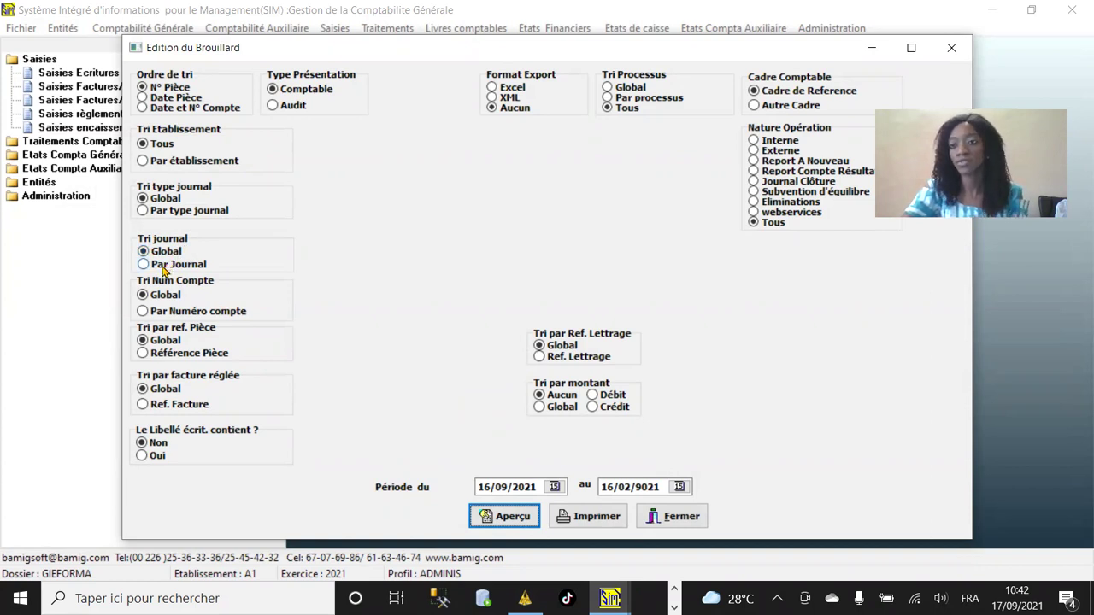
pyautogui.click(675, 516)
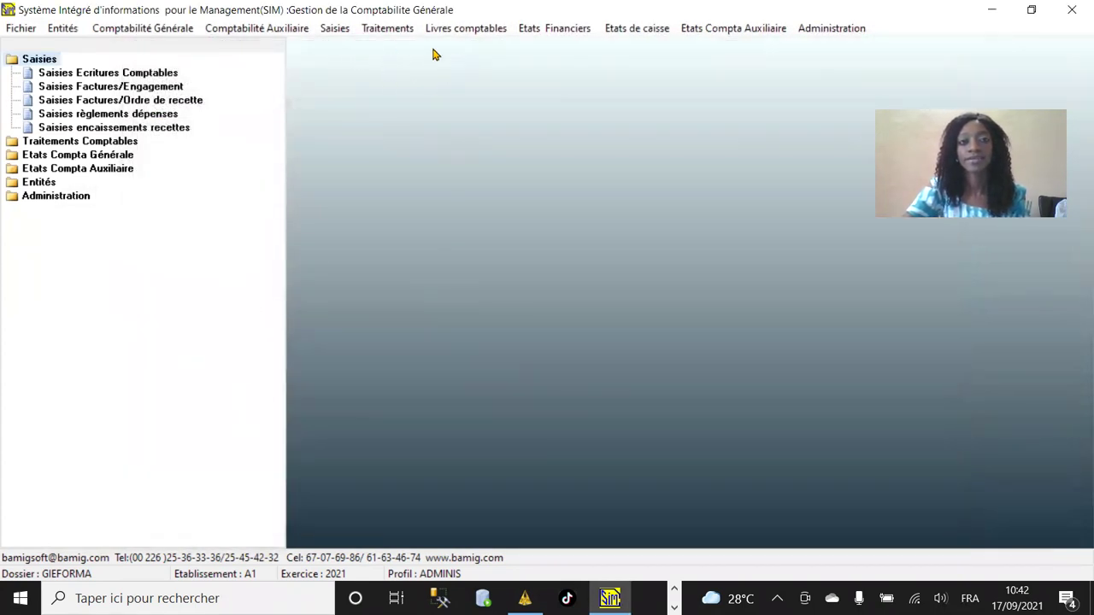
# Preview the global Bilan in landscape format (Paysage) for the current fiscal year, enlarged to 150%.
pyautogui.click(567, 32)
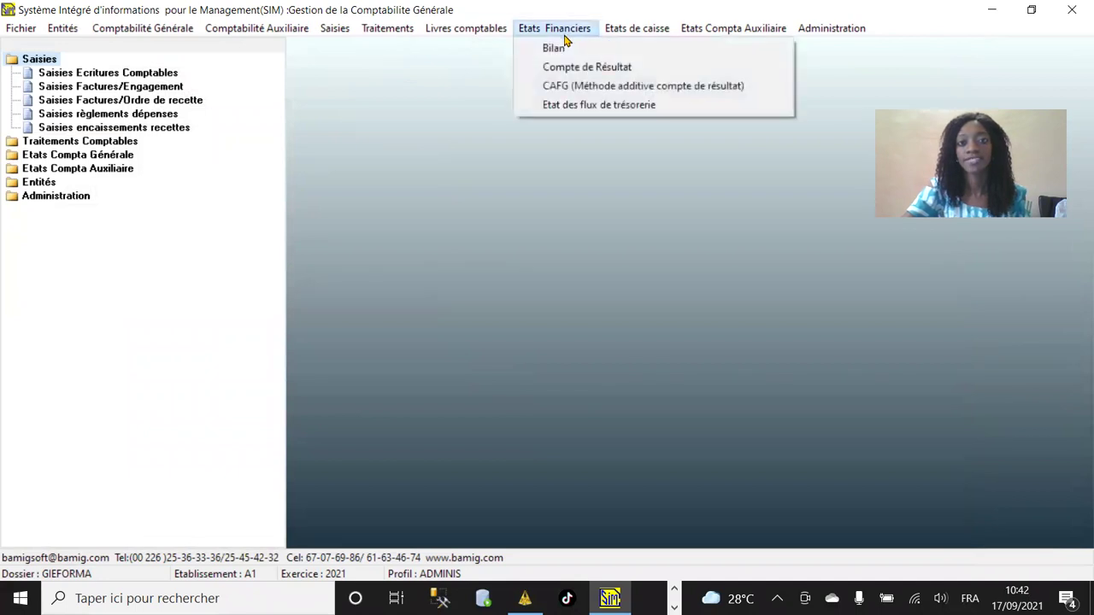
pyautogui.click(556, 48)
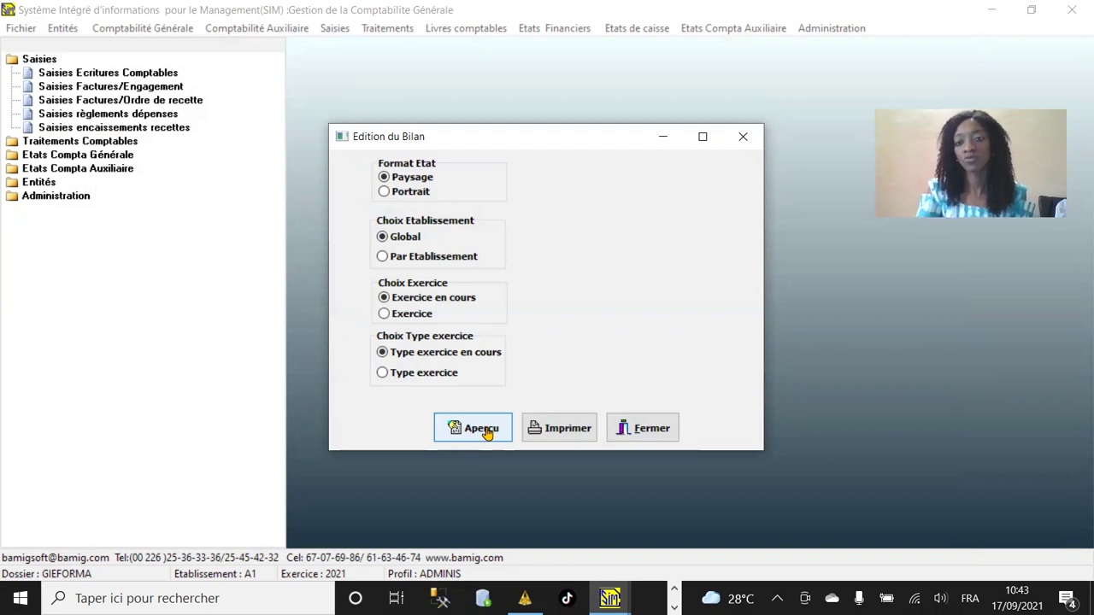
pyautogui.click(484, 430)
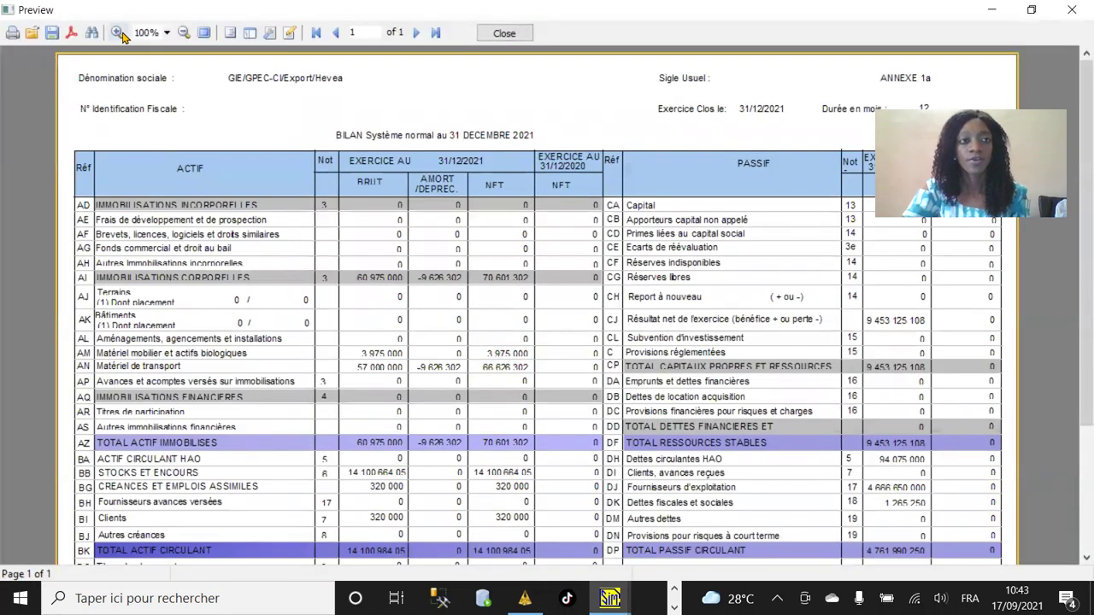
pyautogui.click(117, 31)
pyautogui.click(117, 32)
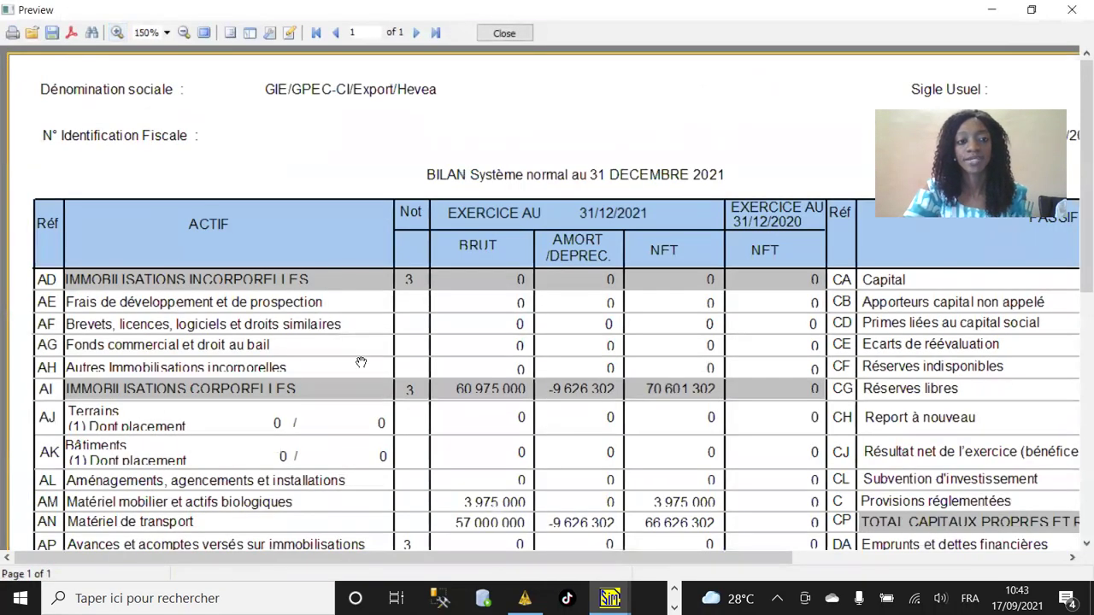
# Examine the Actif and Passif sides of the Bilan and their general totals, and close the report and its settings.
pyautogui.scroll(-2, 359, 363)
pyautogui.scroll(-5, 506, 357)
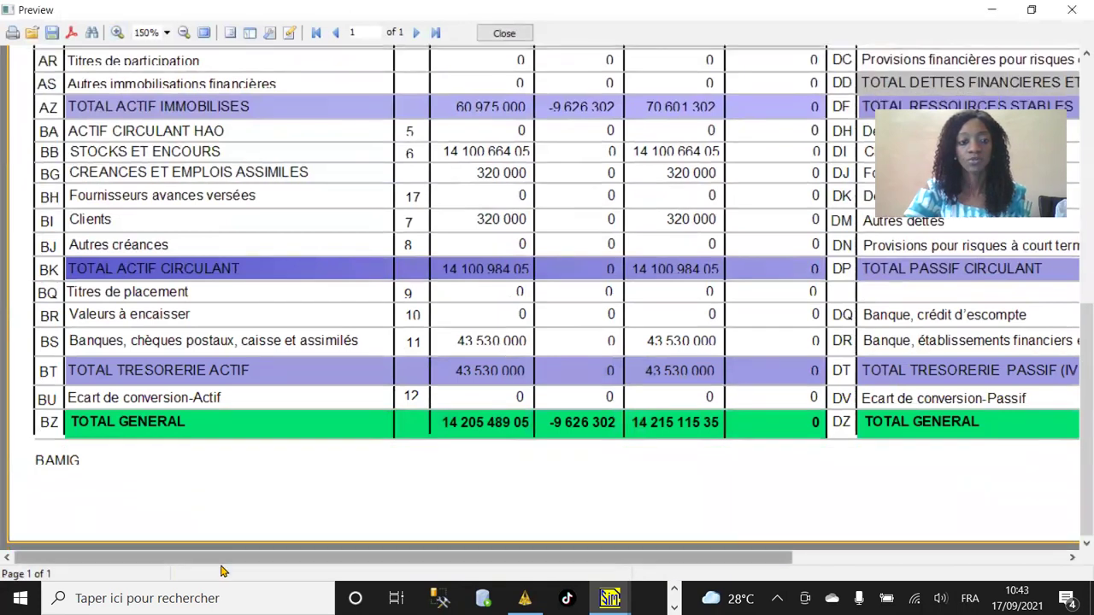
pyautogui.moveTo(260, 557); pyautogui.dragTo(579, 542)
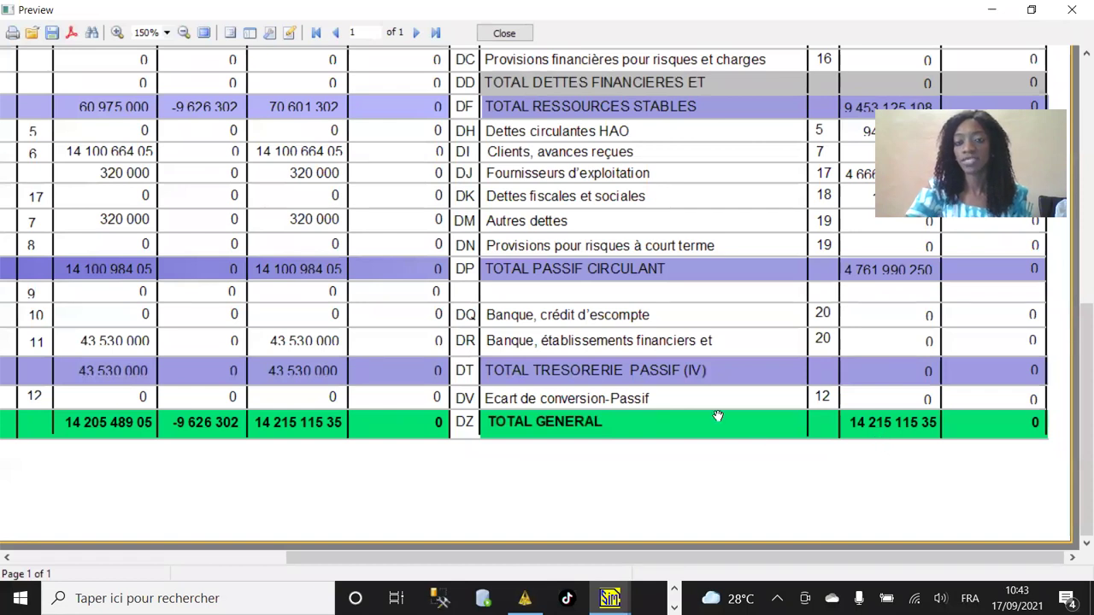
pyautogui.scroll(10, 715, 416)
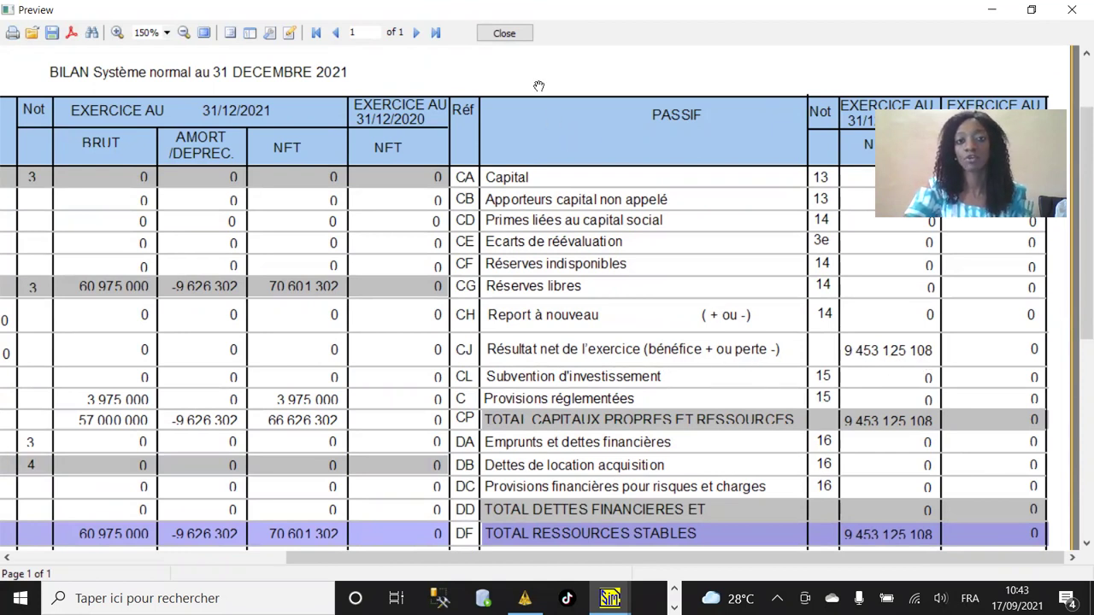
pyautogui.click(505, 33)
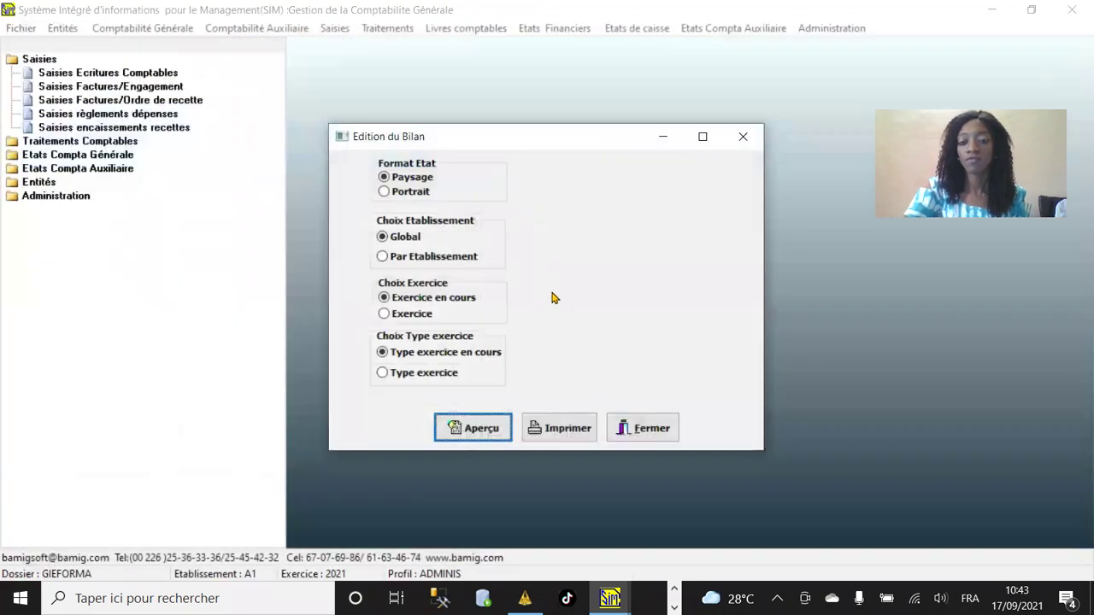
pyautogui.click(641, 428)
# Preview the Compte de Résultat, enlarged to 150%.
pyautogui.click(540, 31)
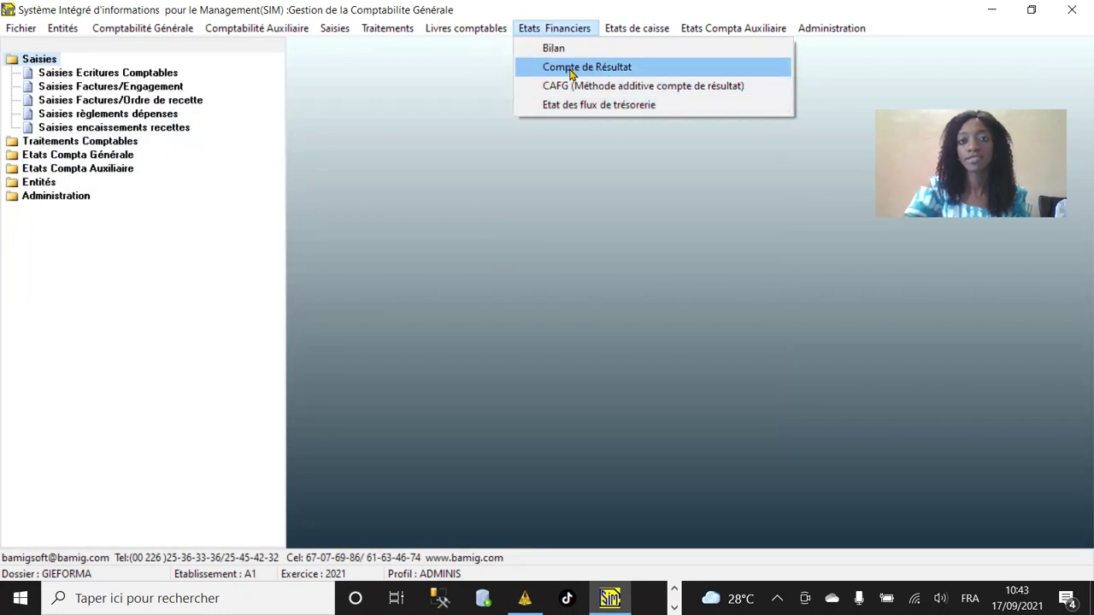
pyautogui.click(570, 73)
pyautogui.click(472, 429)
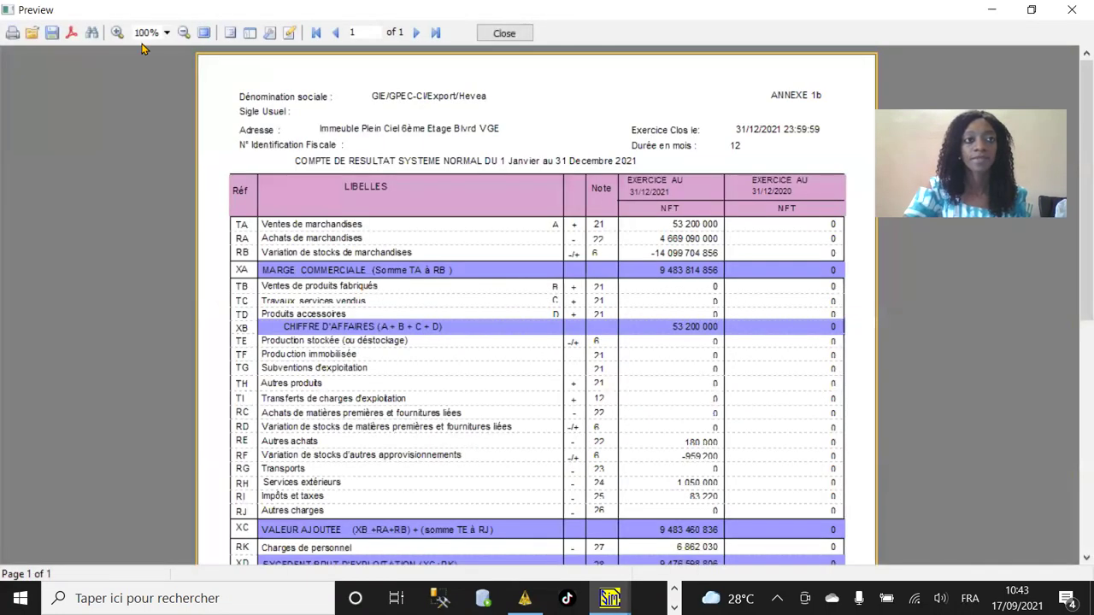
pyautogui.click(116, 32)
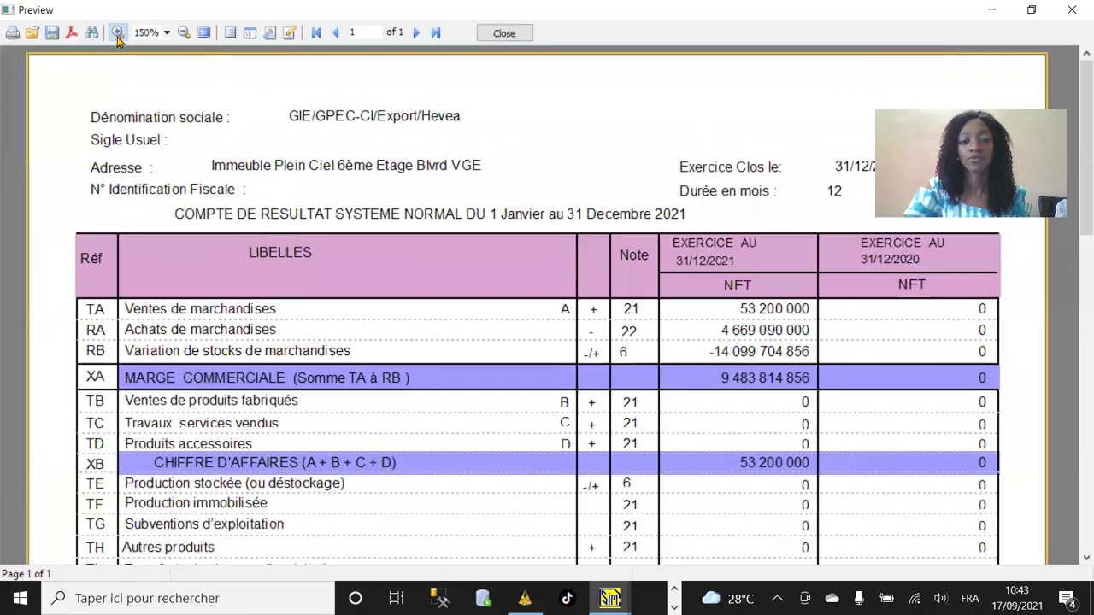
# Examine the Compte de Résultat down to the RESULTAT NET line, and close the report and its settings.
pyautogui.scroll(-10, 462, 274)
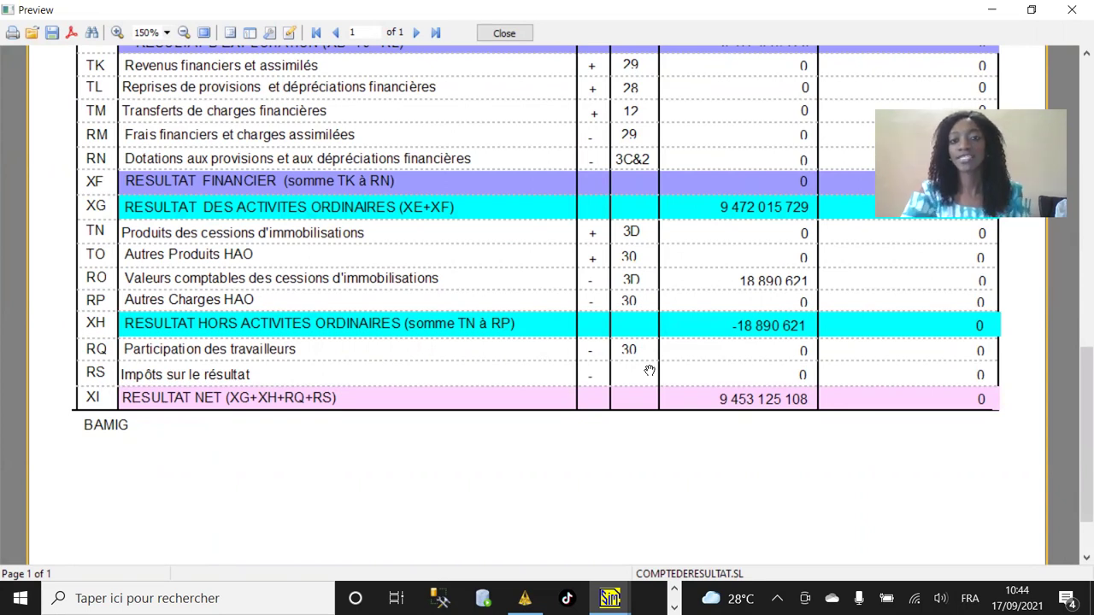
pyautogui.click(503, 34)
pyautogui.click(641, 426)
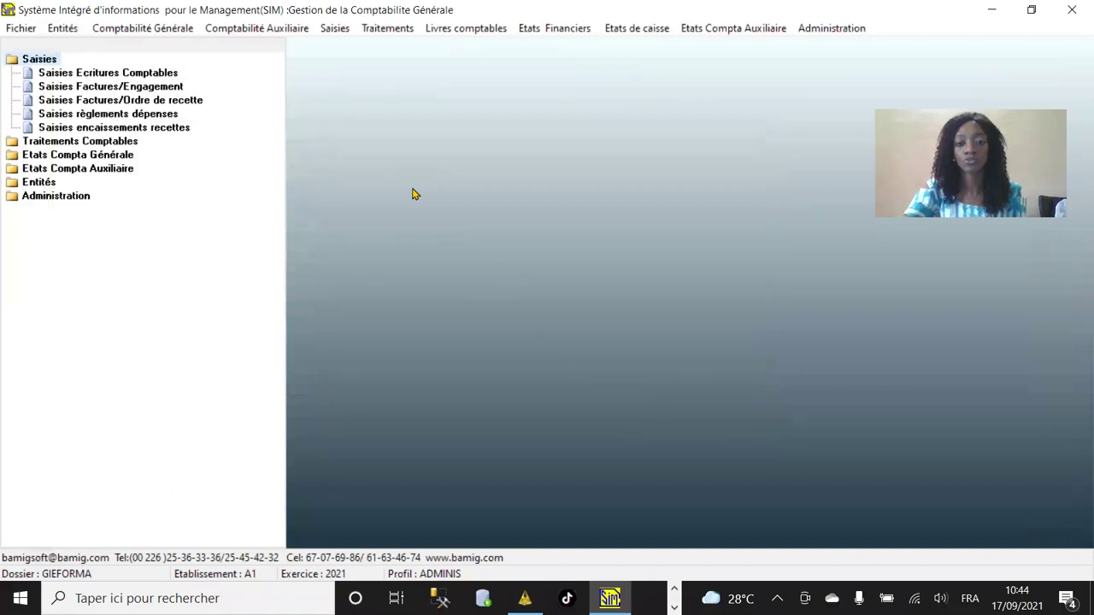
# Run the account closing simulation (Simulation de clôture des comptes) for the period 01/01/2021 to 31/12/2021.
pyautogui.click(388, 30)
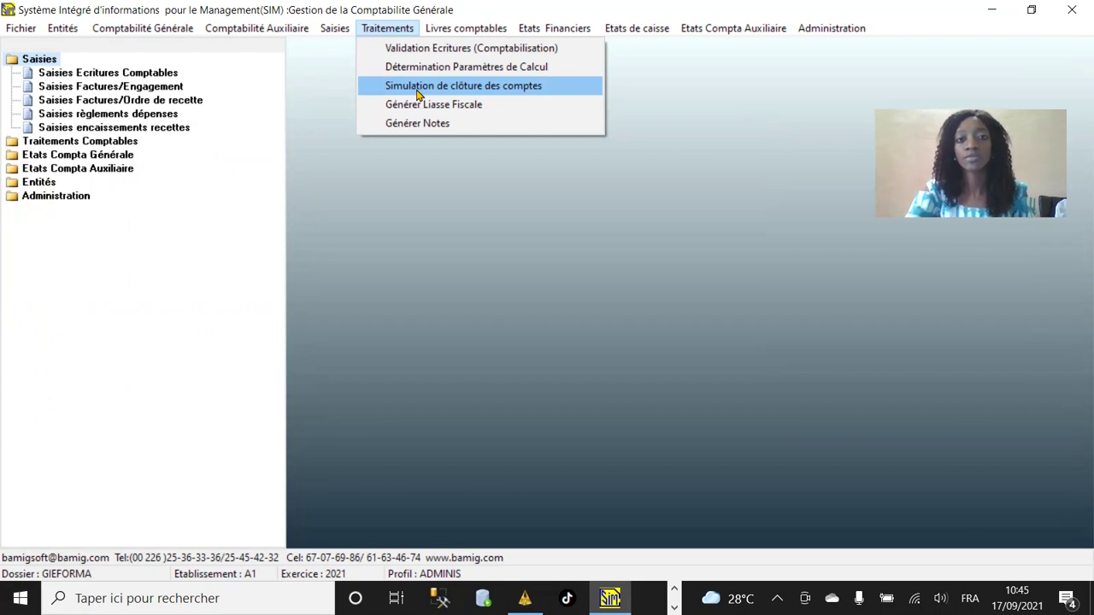
pyautogui.click(419, 86)
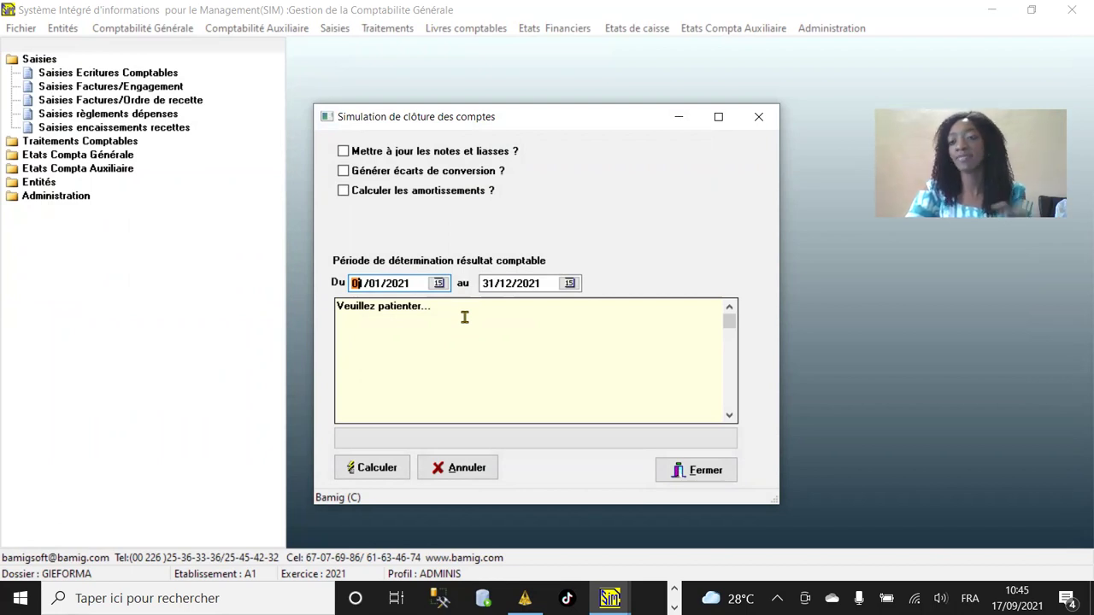
pyautogui.click(403, 476)
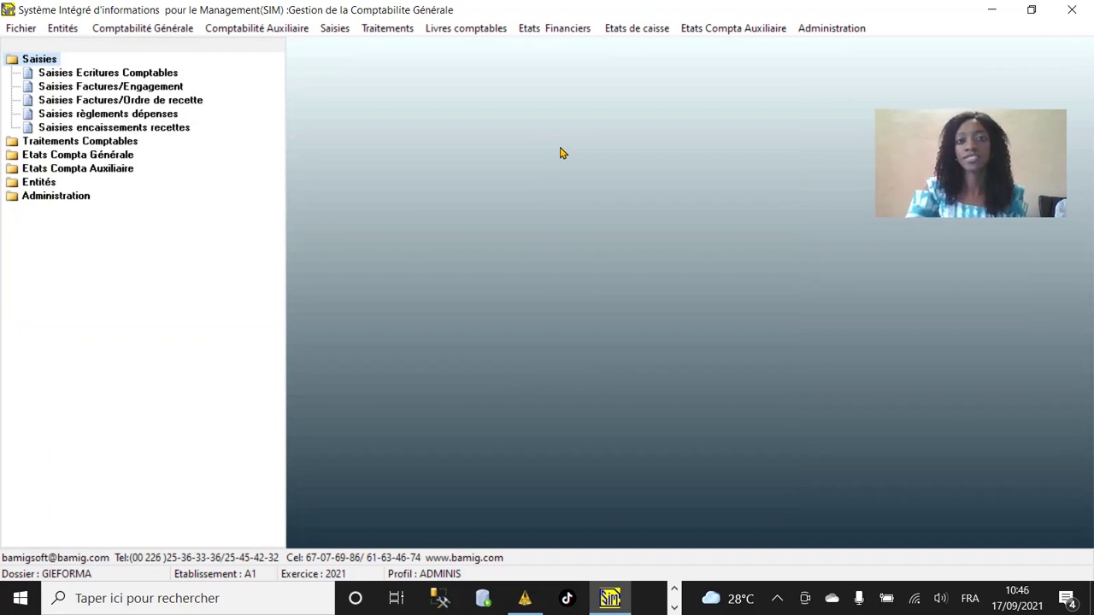
# Set up the Balance générale des comptes report at the Avant Deter. Résultat stage, with the account filter 604.
pyautogui.click(543, 38)
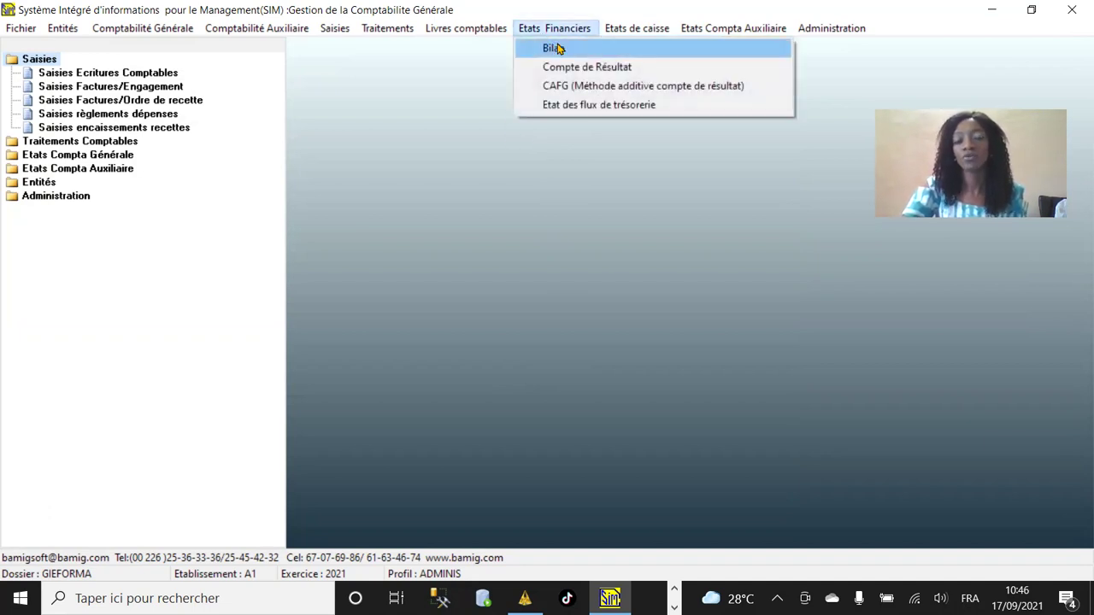
pyautogui.moveTo(500, 29)
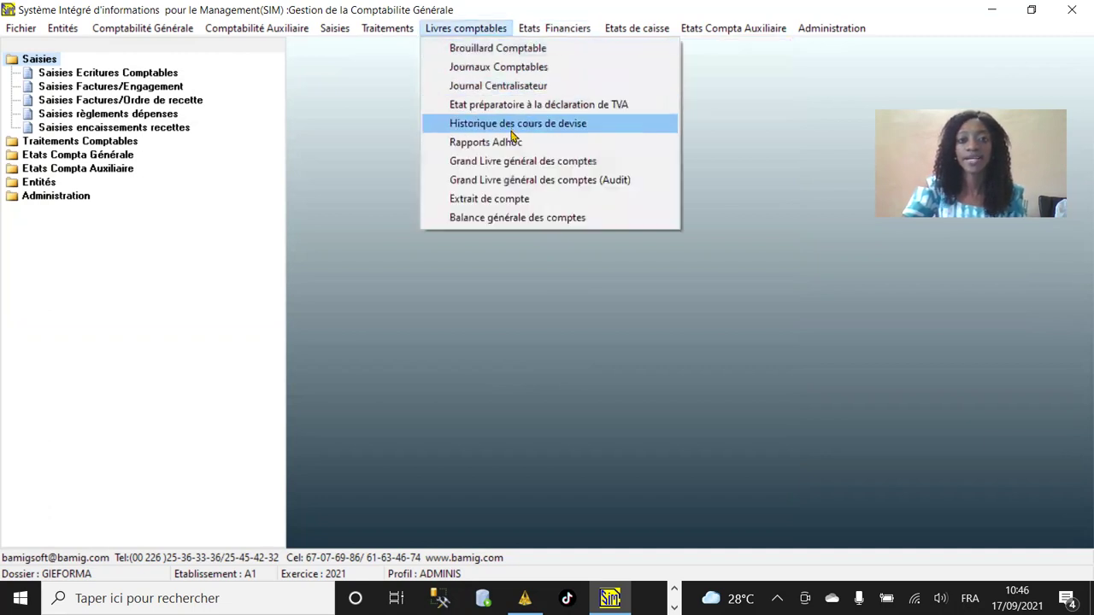
pyautogui.click(520, 218)
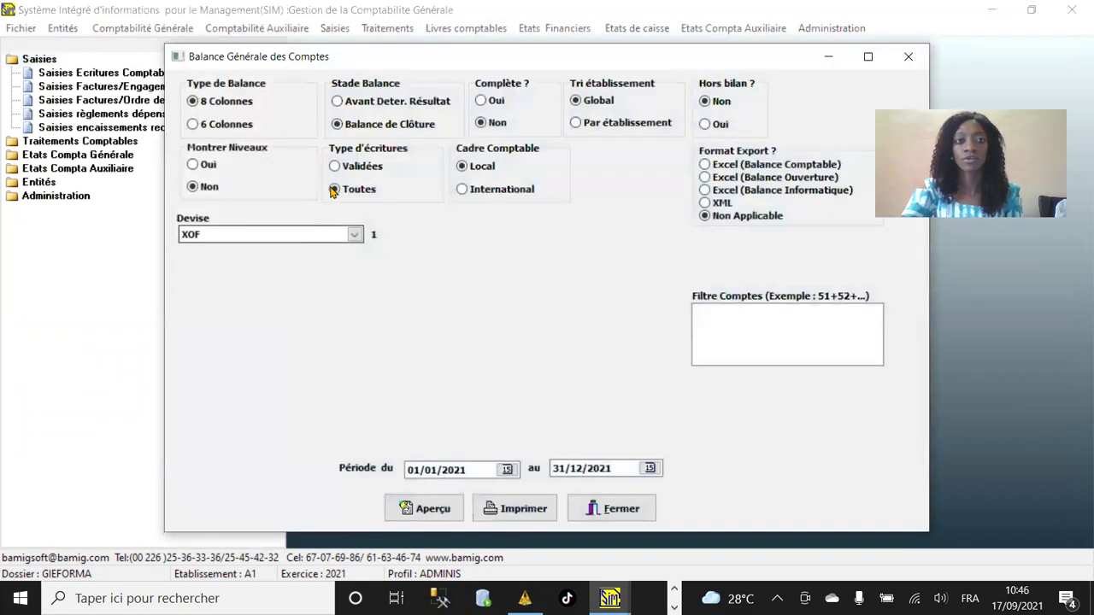
pyautogui.click(338, 102)
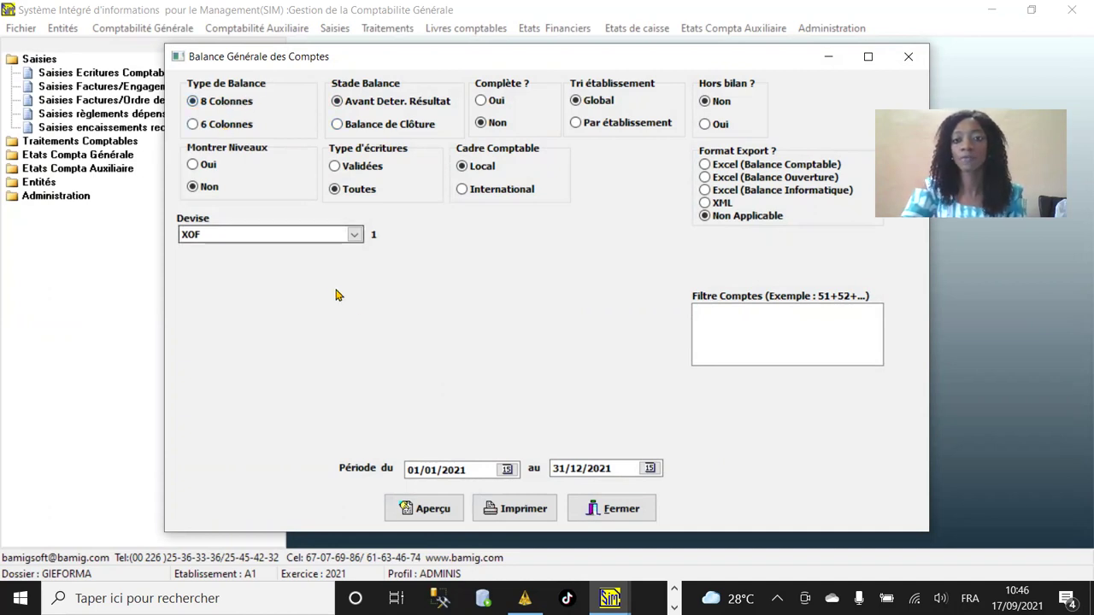
pyautogui.click(742, 327)
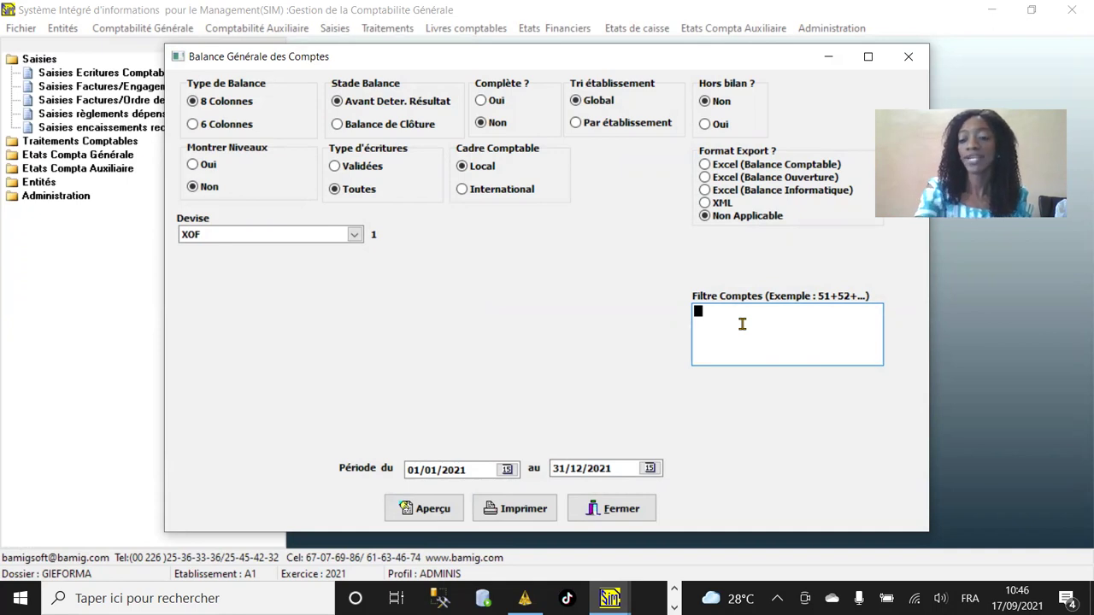
pyautogui.write('604')
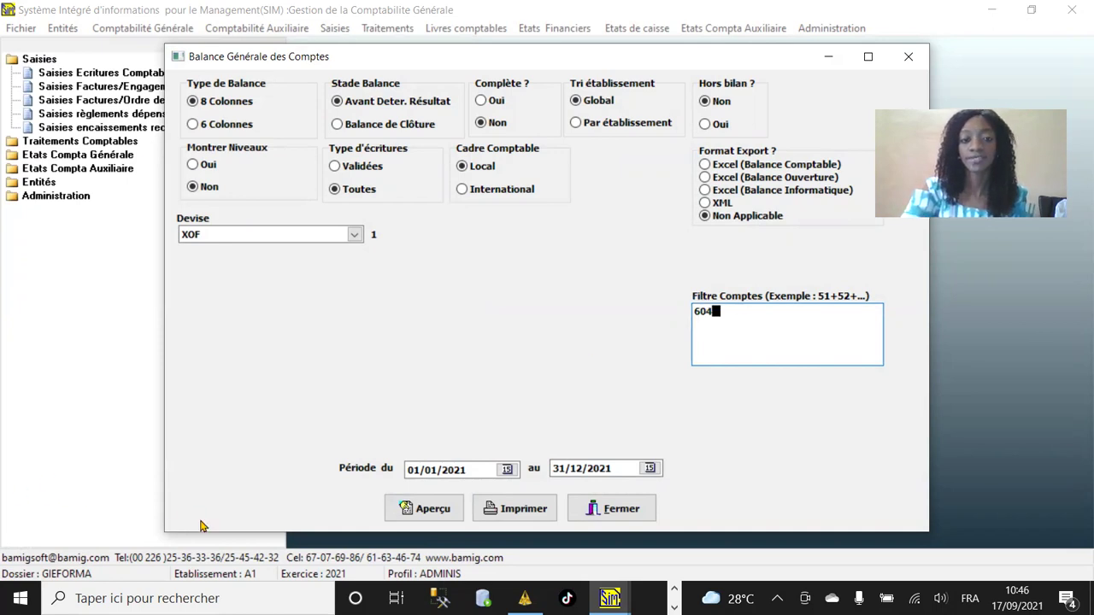
# Preview the general balance filtered on account 604 at 150%, check its period and balance columns, and close the preview.
pyautogui.click(404, 511)
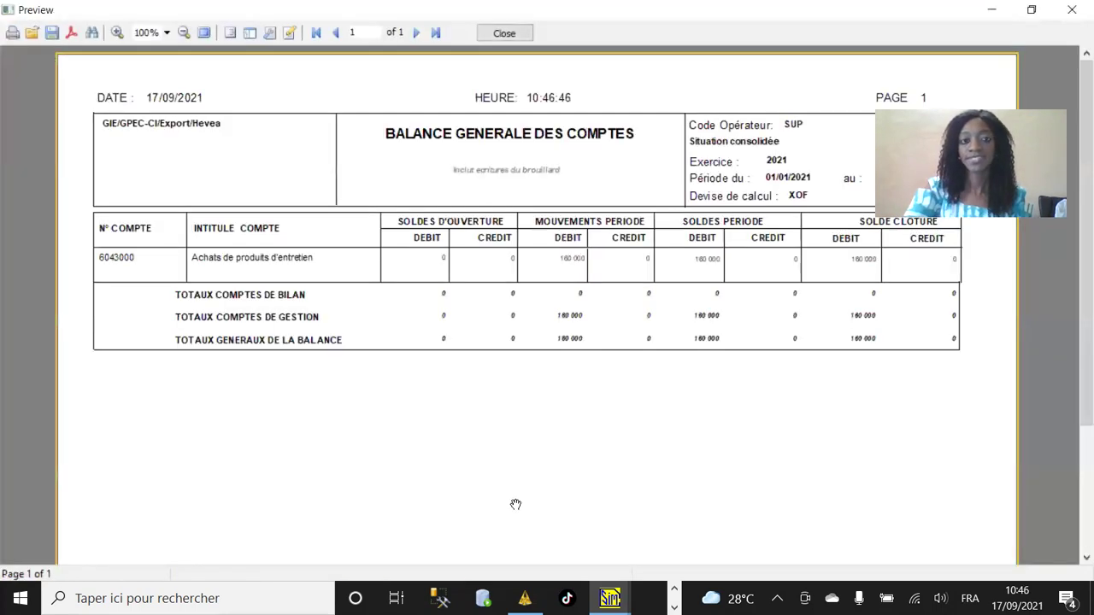
pyautogui.click(117, 33)
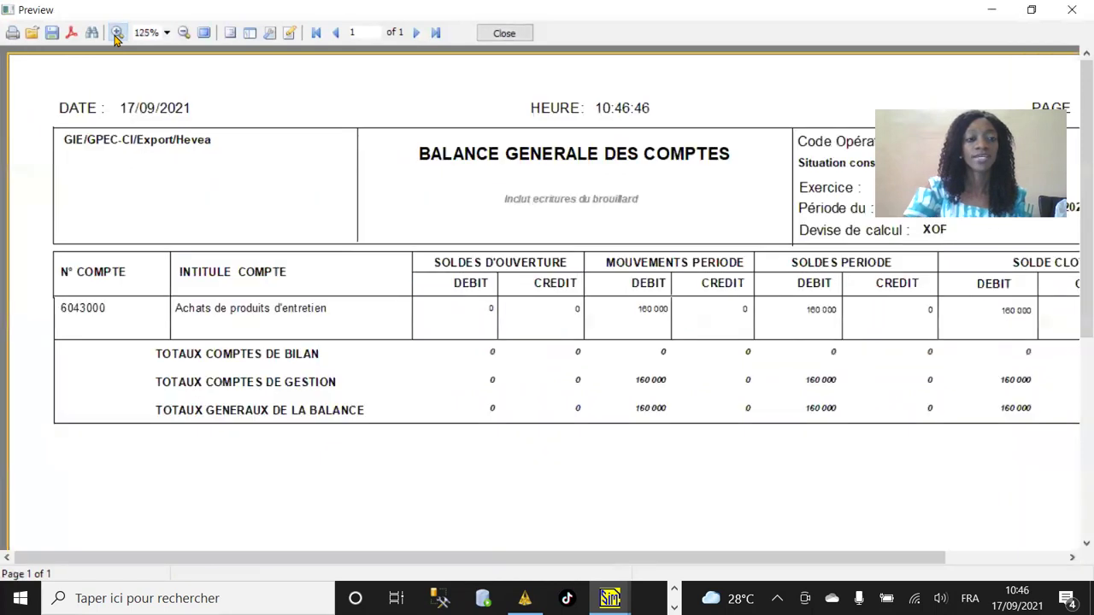
pyautogui.click(117, 33)
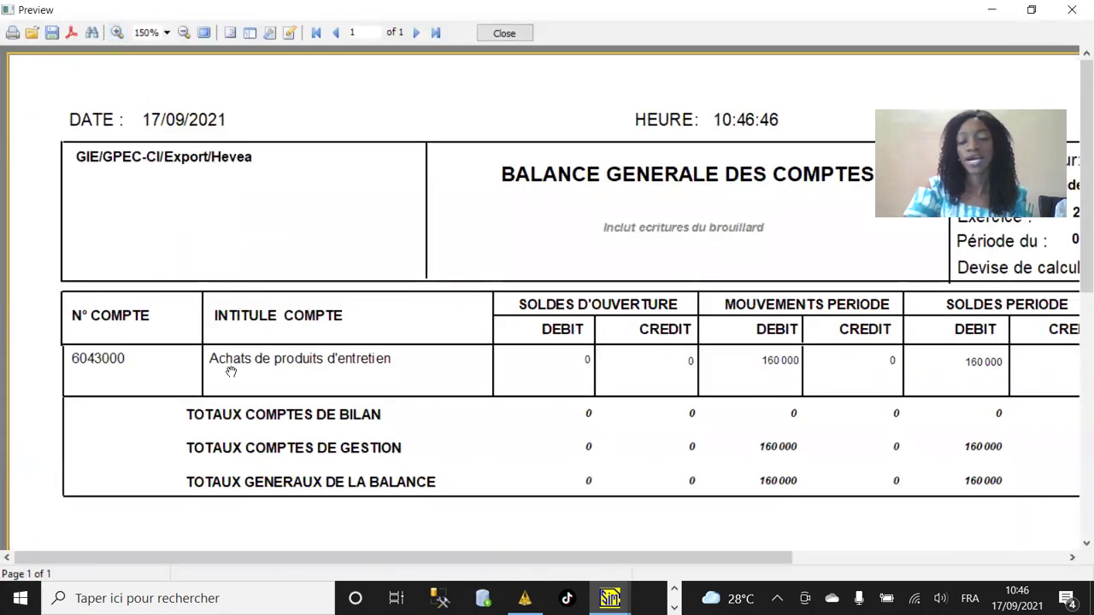
pyautogui.moveTo(427, 562); pyautogui.dragTo(460, 551)
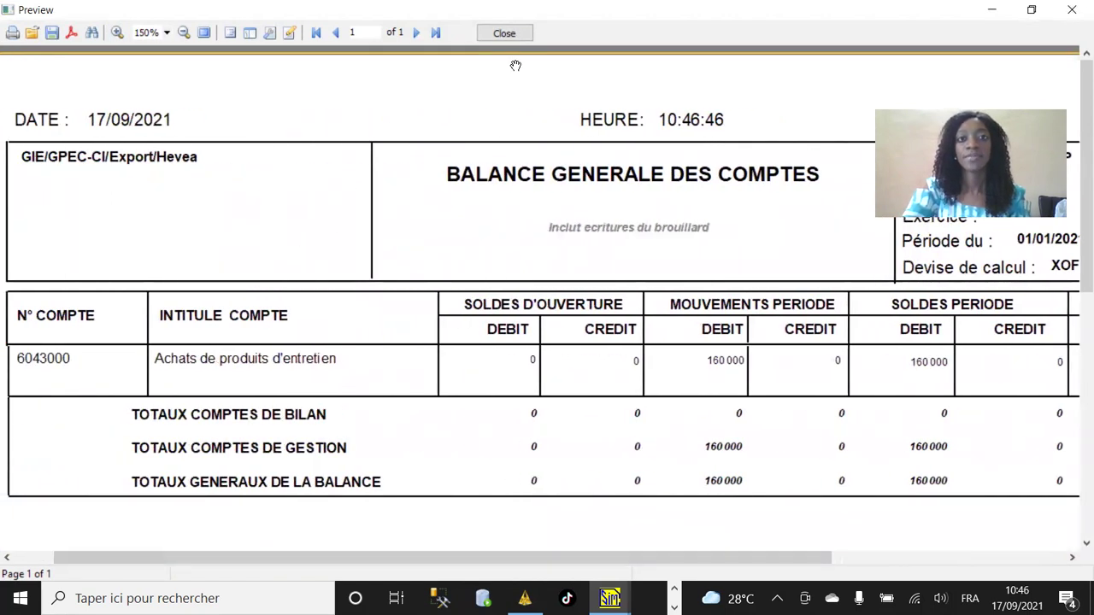
pyautogui.click(505, 32)
# Clear the account filter and preview the general balance for all accounts, enlarged to 150%.
pyautogui.click(715, 313)
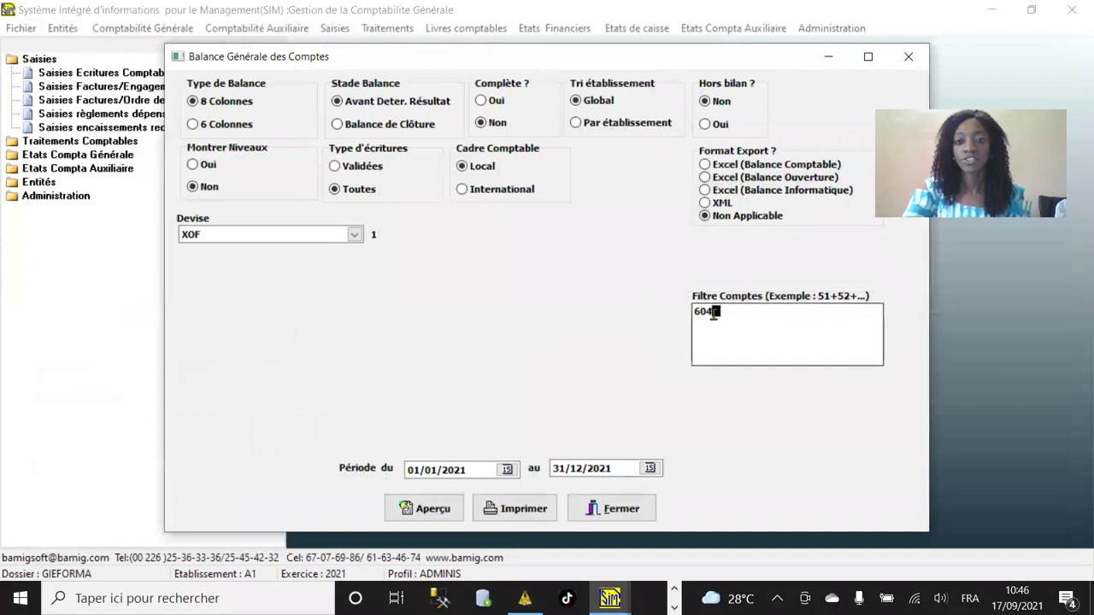
pyautogui.hotkey('shift', 'Home')
pyautogui.press('BackSpace')
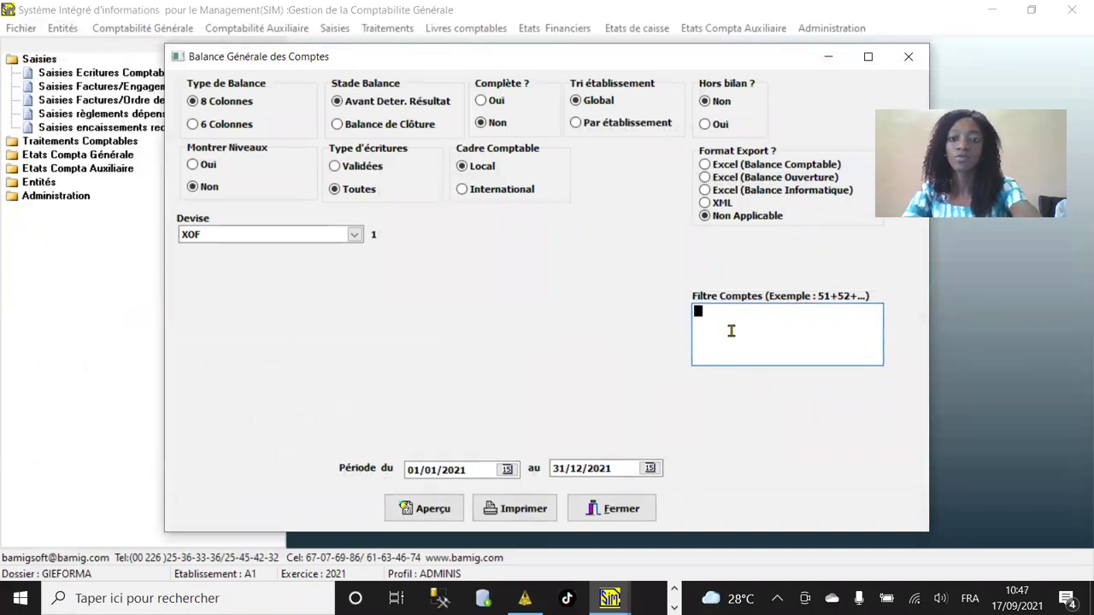
pyautogui.click(422, 511)
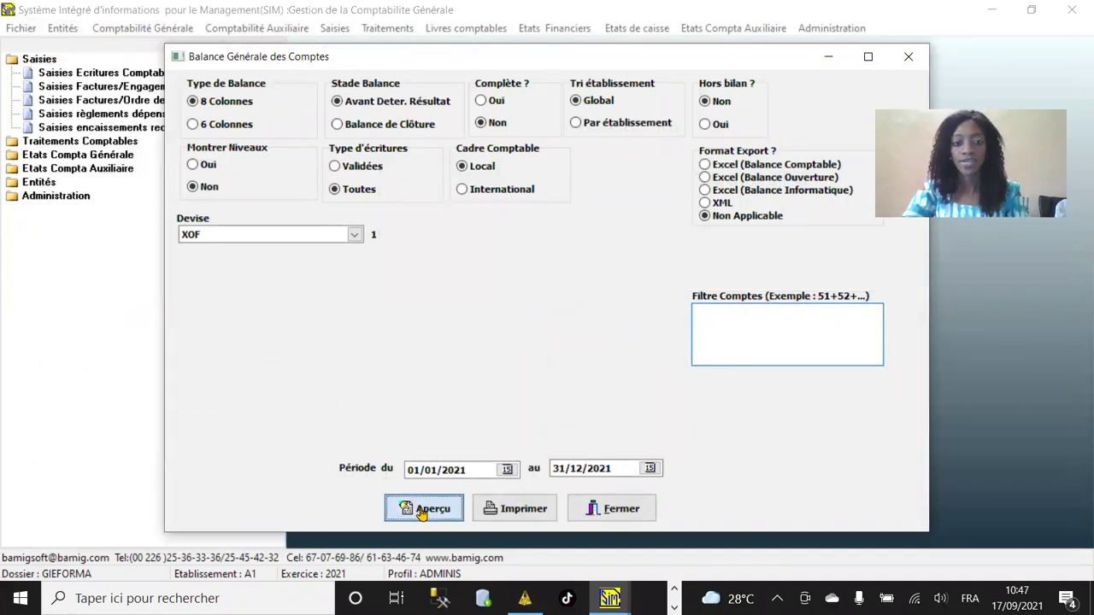
pyautogui.click(118, 34)
pyautogui.click(118, 34)
# Examine the accounts, period movements, closing balances and general totals across the general balance, and close the report and its settings.
pyautogui.scroll(-5, 476, 219)
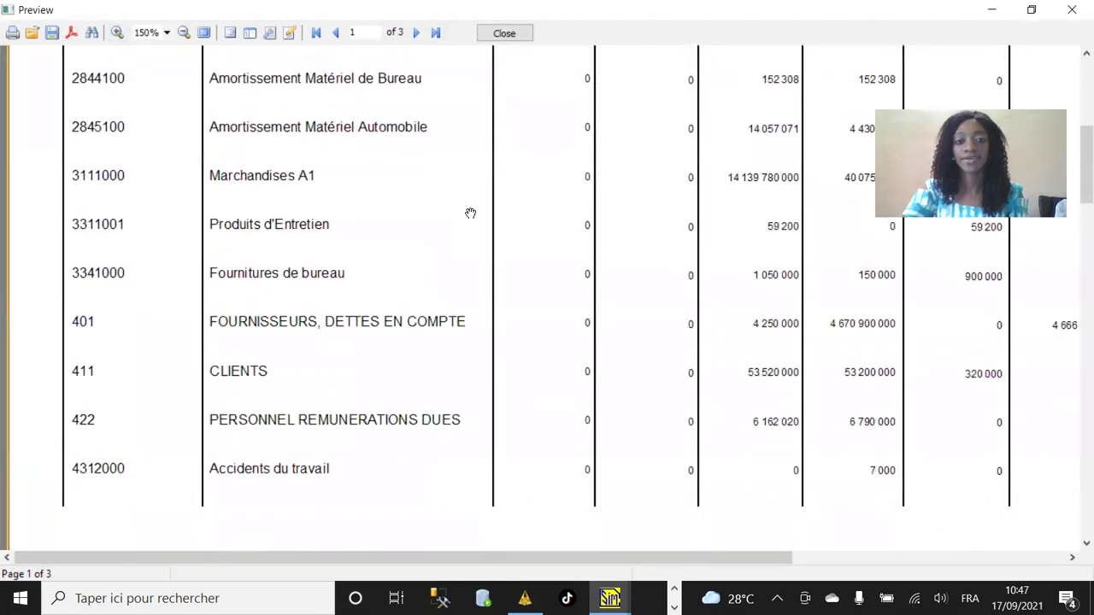
pyautogui.scroll(-15, 471, 213)
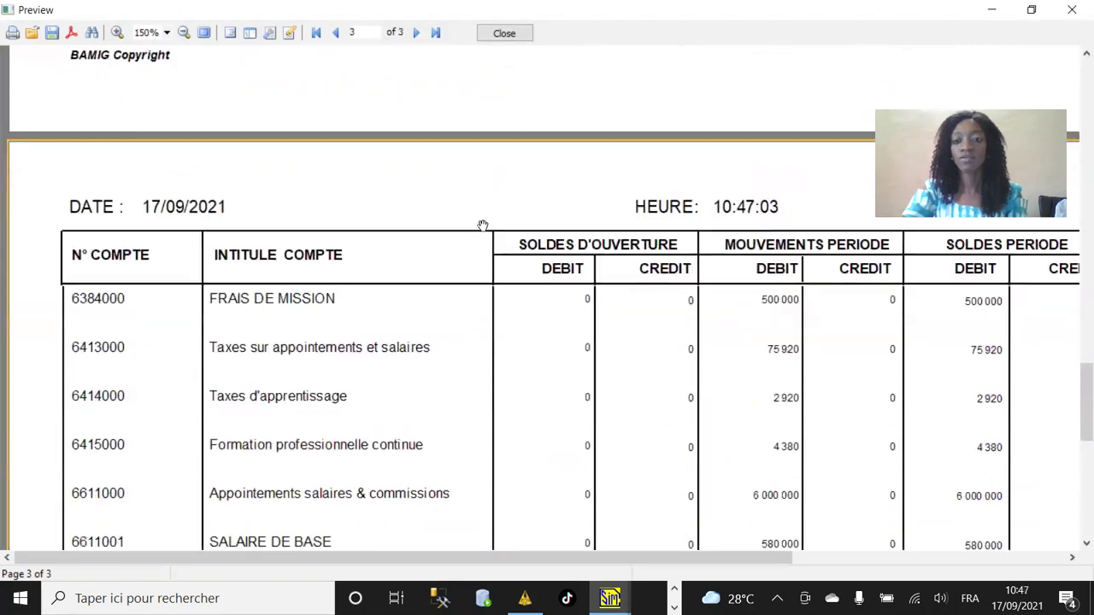
pyautogui.scroll(-8, 483, 225)
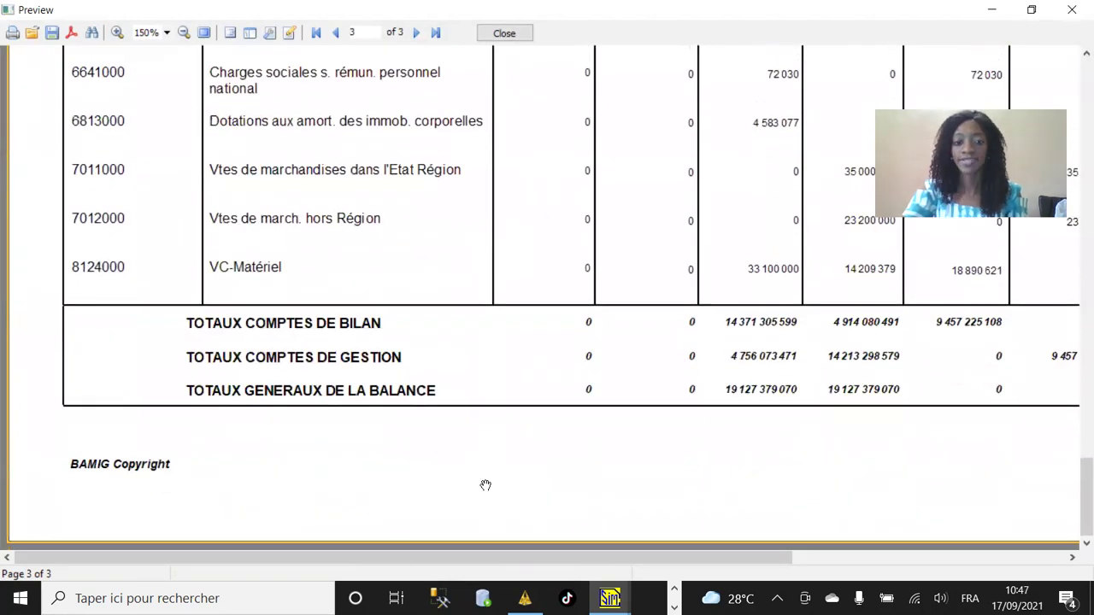
pyautogui.moveTo(471, 558); pyautogui.dragTo(722, 527)
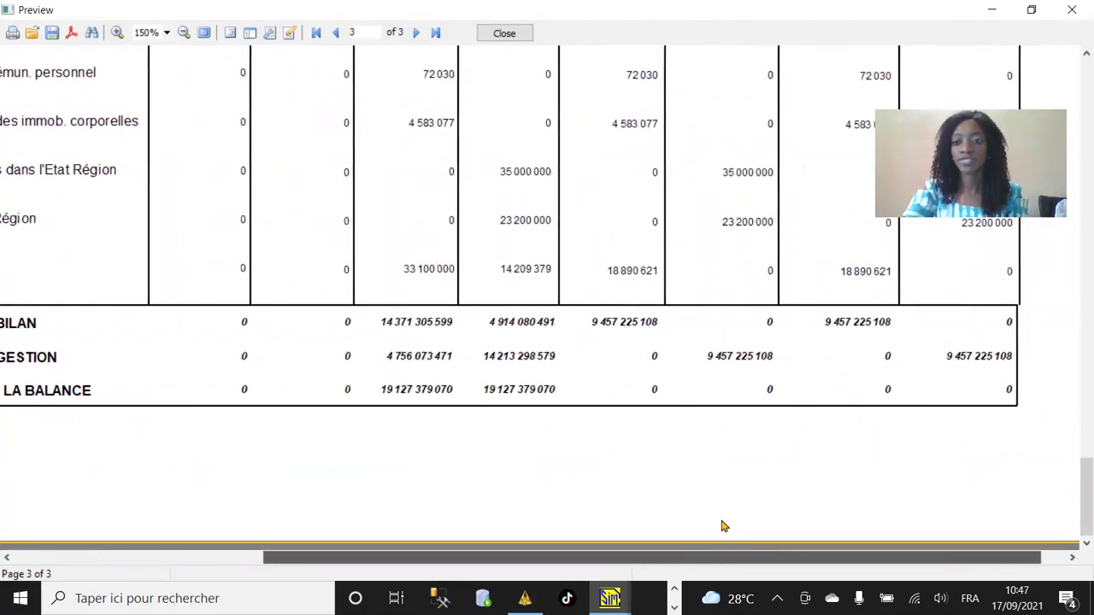
pyautogui.scroll(8, 758, 506)
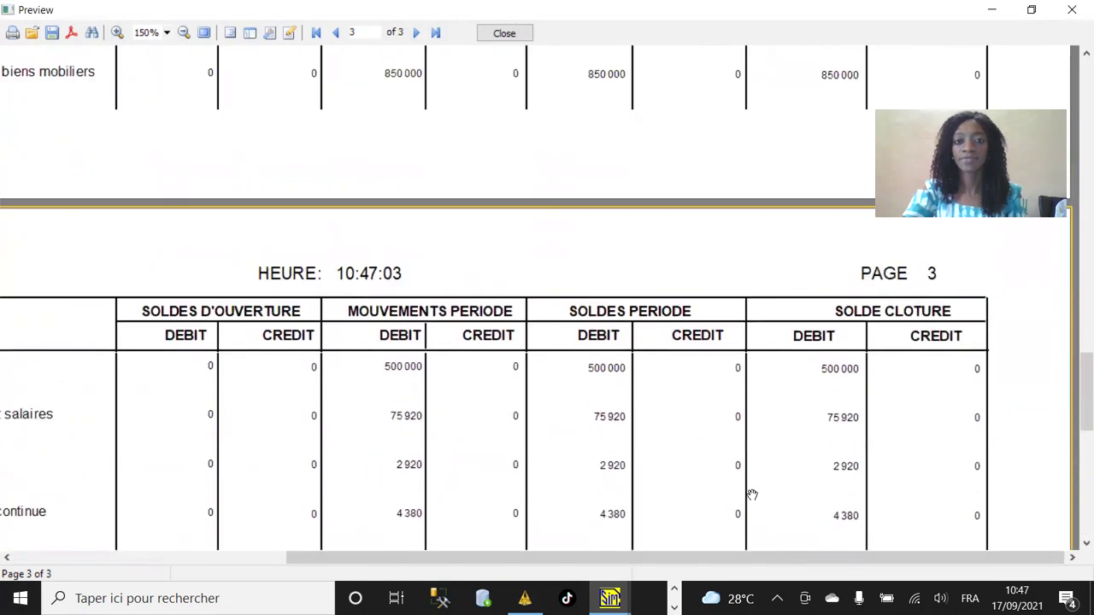
pyautogui.scroll(15, 751, 495)
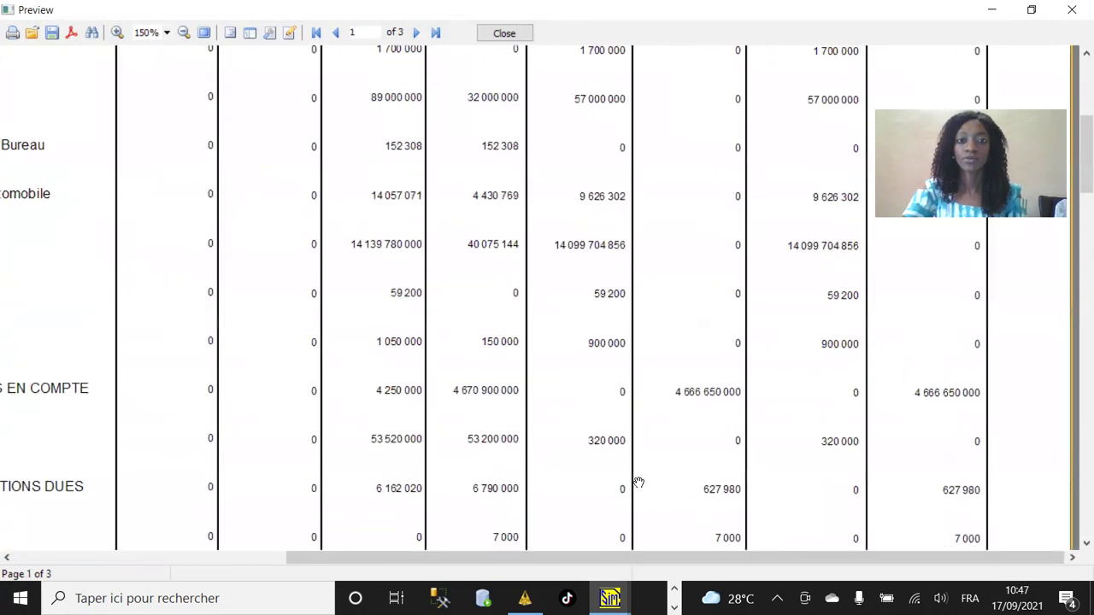
pyautogui.scroll(5, 638, 483)
pyautogui.moveTo(547, 560); pyautogui.dragTo(248, 569)
pyautogui.scroll(-5, 229, 425)
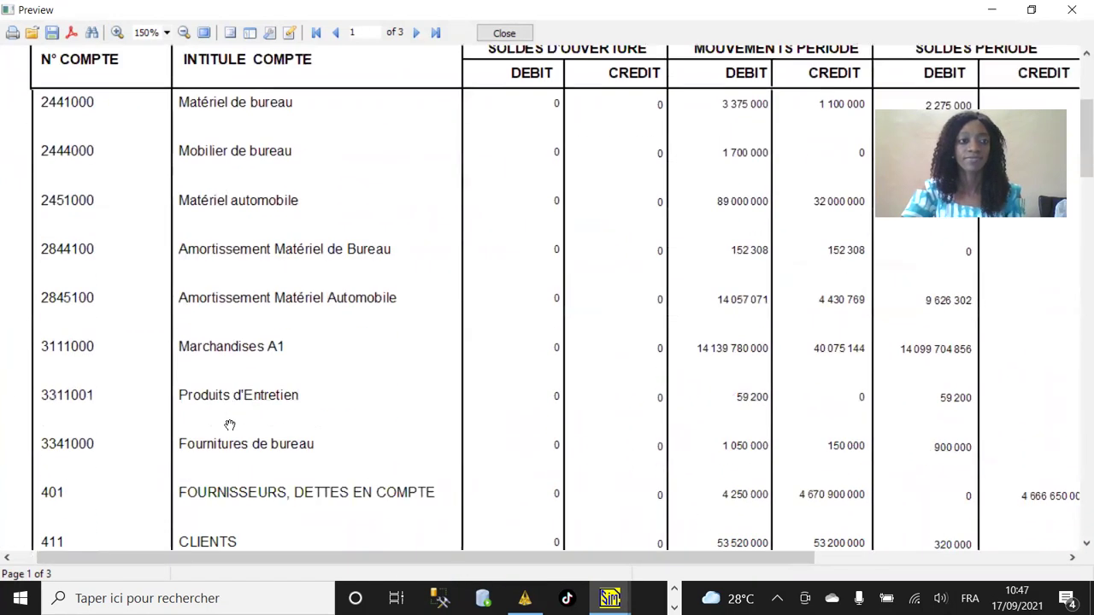
pyautogui.click(513, 34)
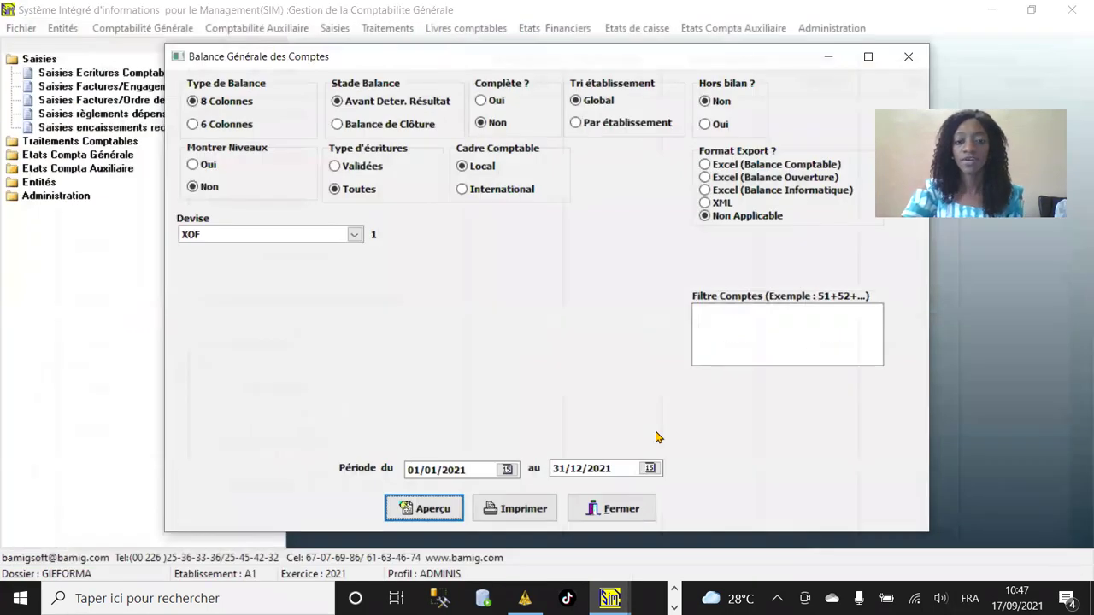
pyautogui.click(617, 511)
# Preview the global Etat des flux de trésorerie in Paysage format for the current fiscal year, enlarged to 125%.
pyautogui.click(552, 30)
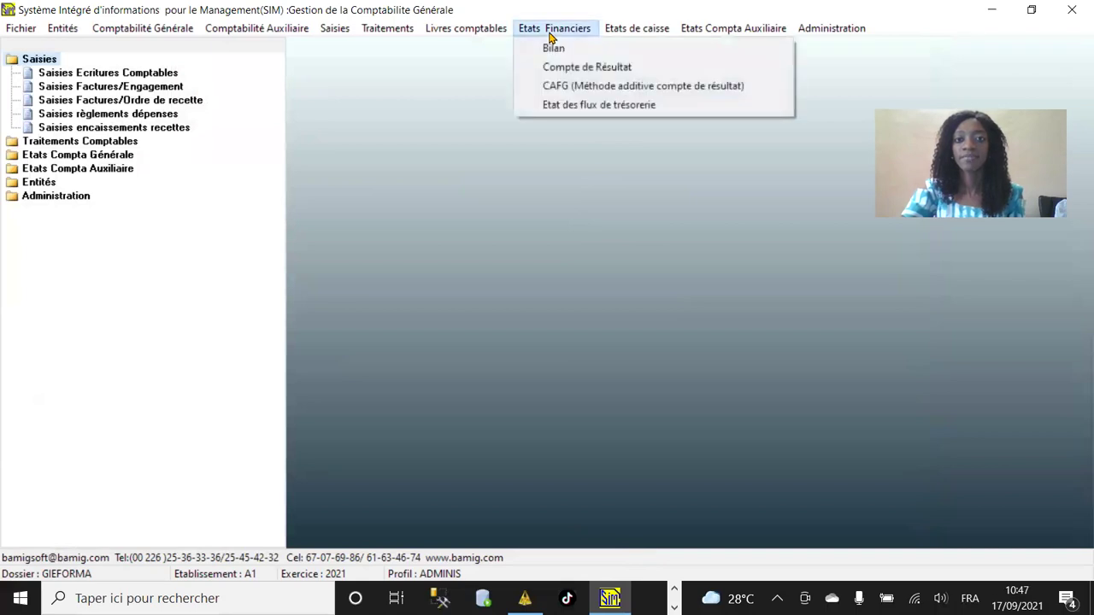
pyautogui.click(564, 109)
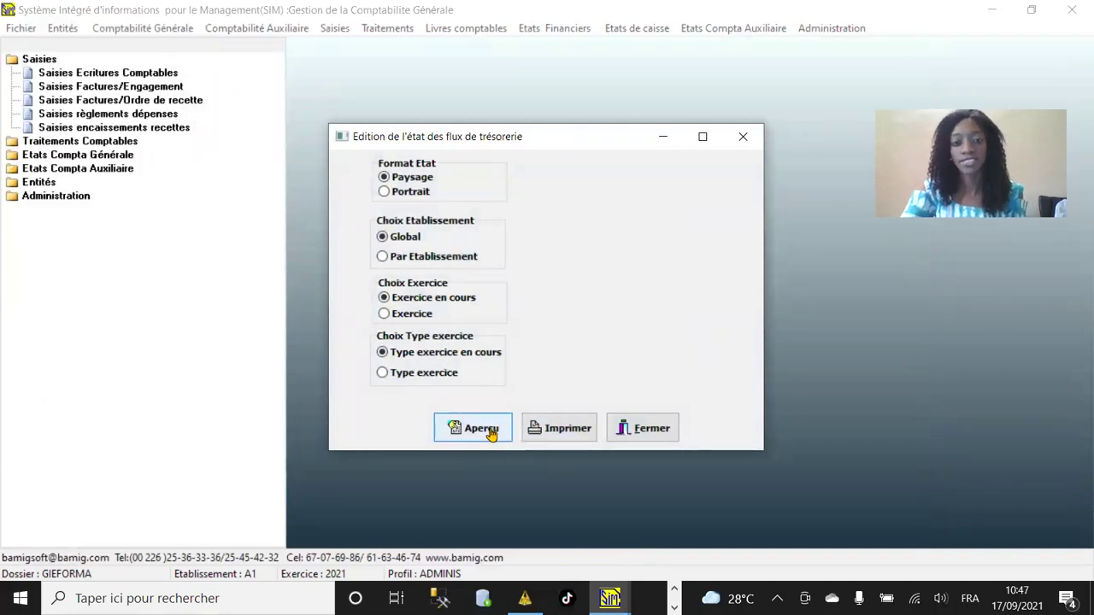
pyautogui.click(492, 434)
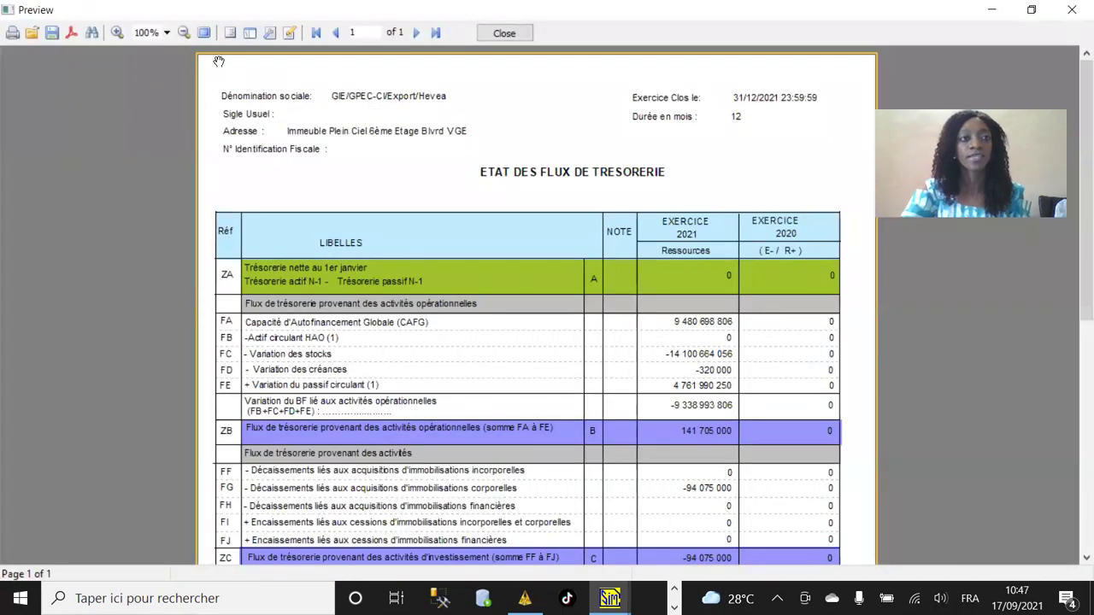
pyautogui.click(116, 32)
# Examine the cash flow statement down to the Trésorerie nette au 31 Décembre line, and close the report and its settings.
pyautogui.scroll(-6, 573, 450)
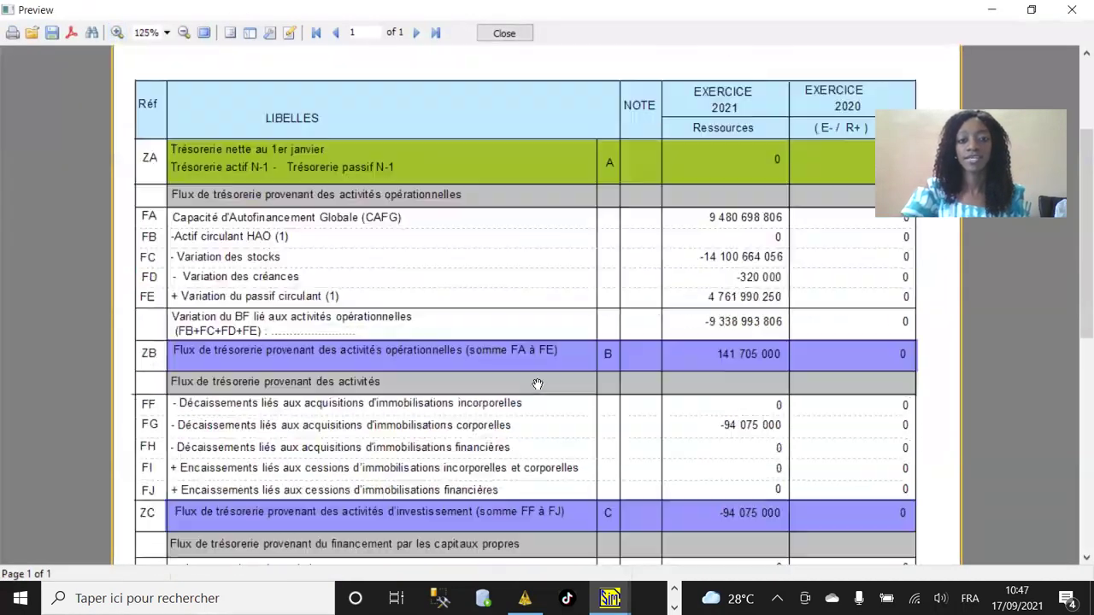
pyautogui.scroll(-4, 530, 438)
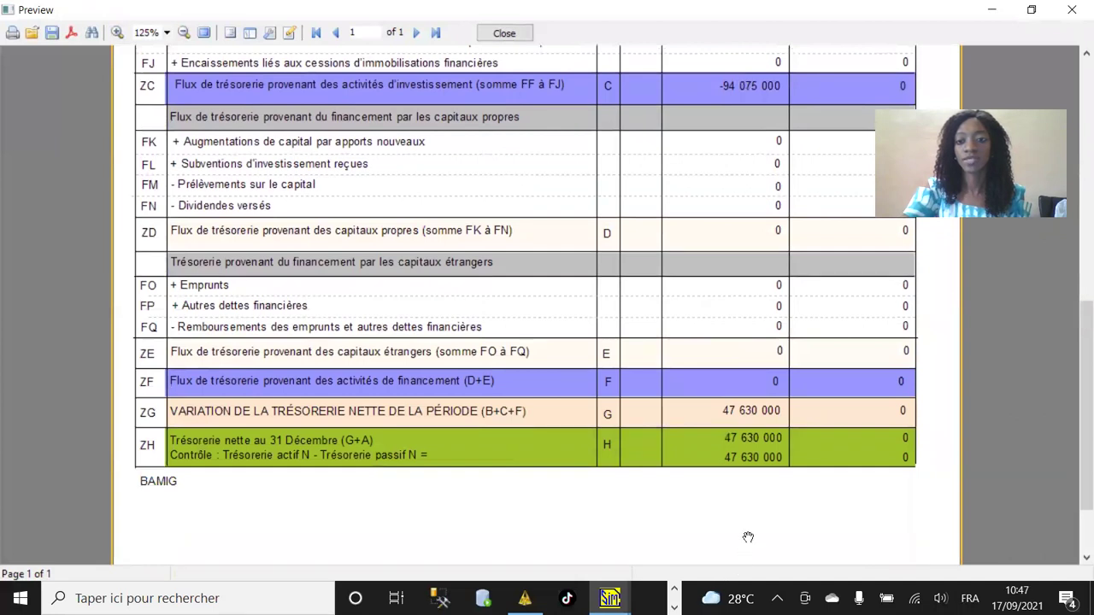
pyautogui.scroll(2, 739, 504)
pyautogui.scroll(5, 739, 504)
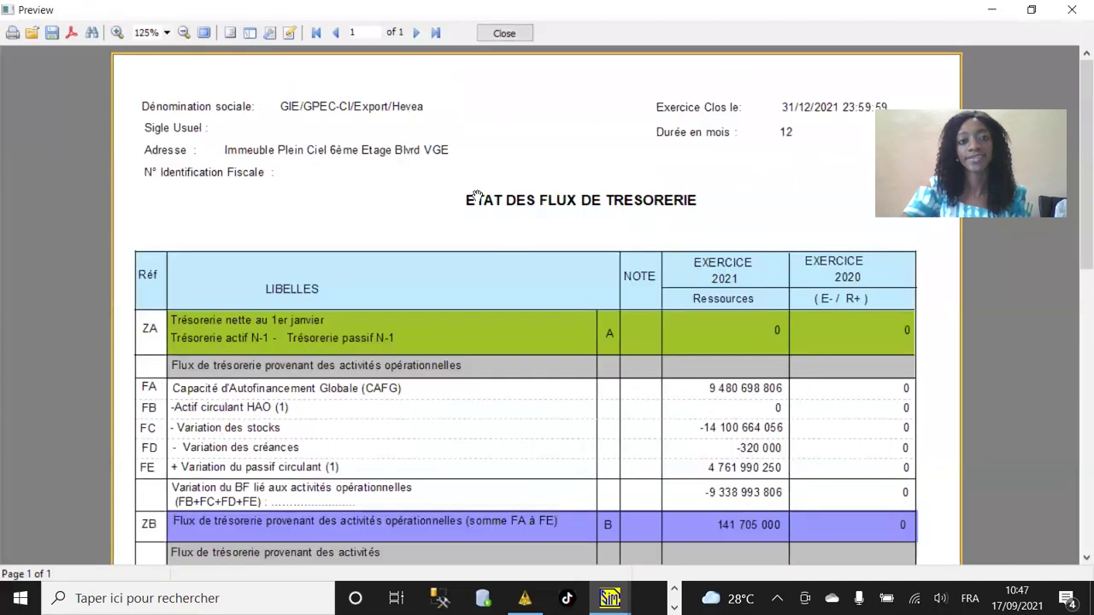
pyautogui.click(505, 33)
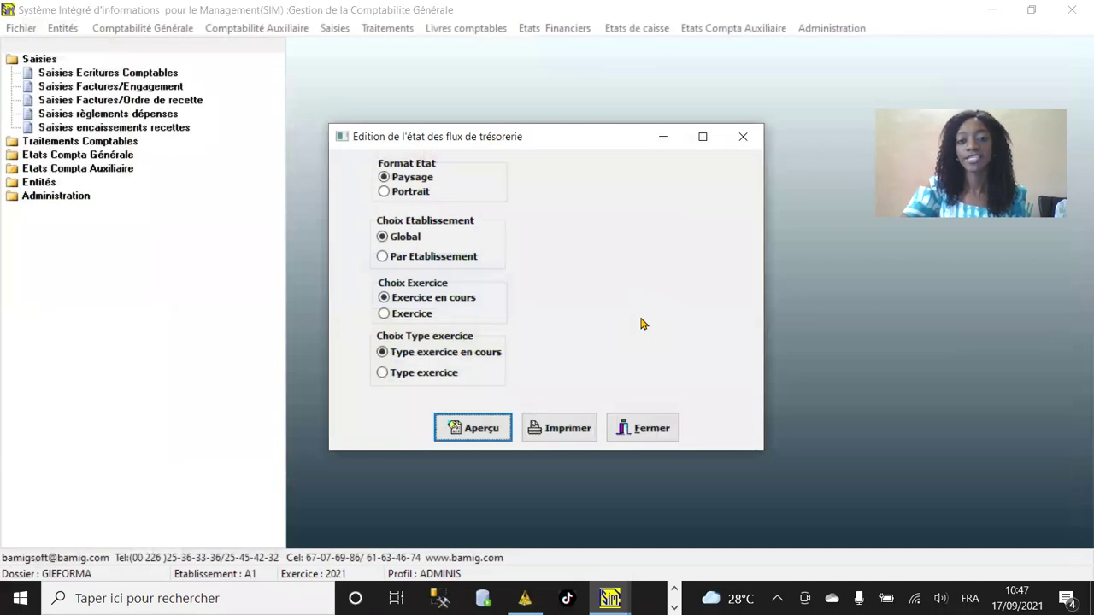
pyautogui.click(661, 427)
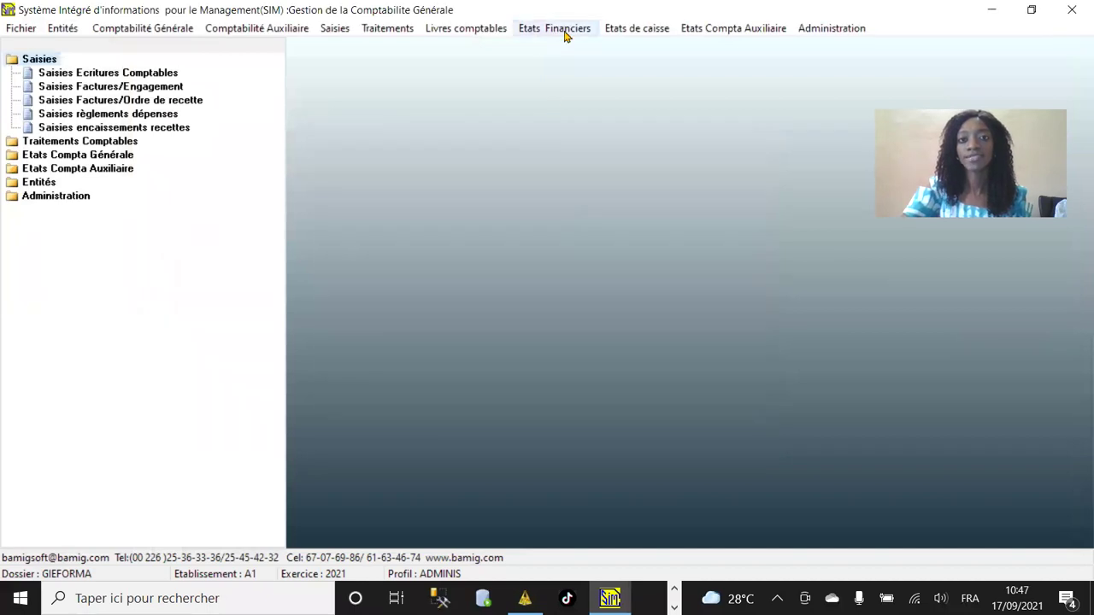
pyautogui.click(566, 32)
pyautogui.click(464, 155)
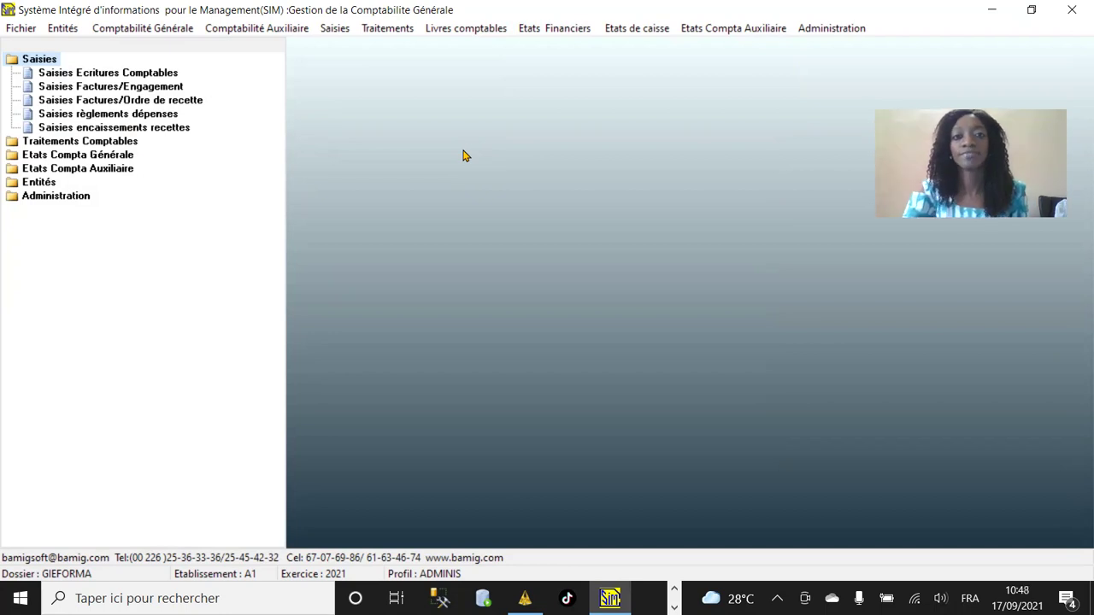
pyautogui.click(477, 34)
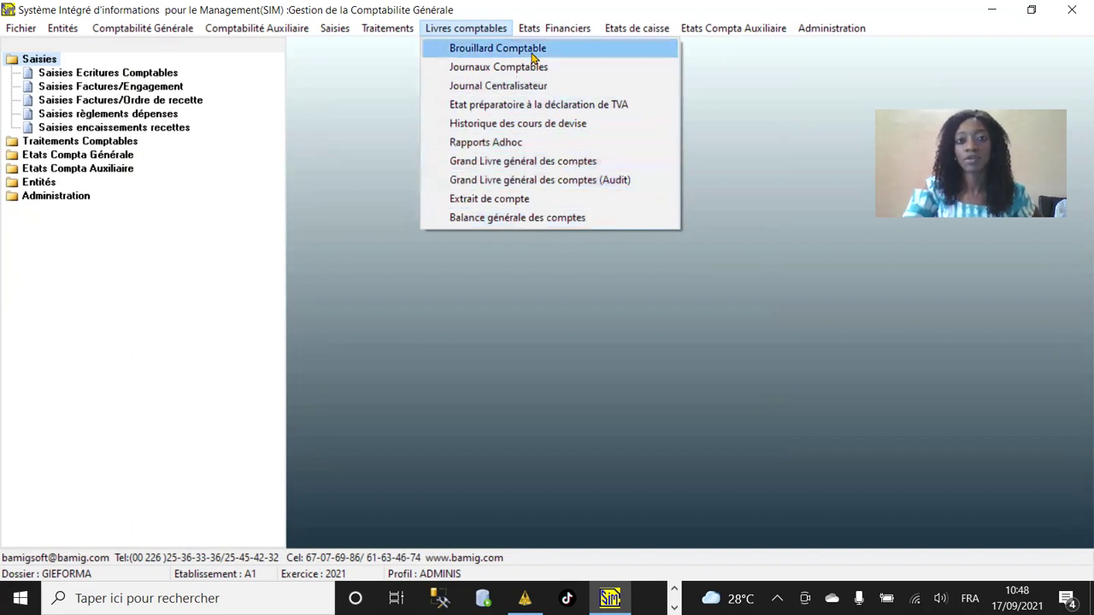
pyautogui.moveTo(523, 34)
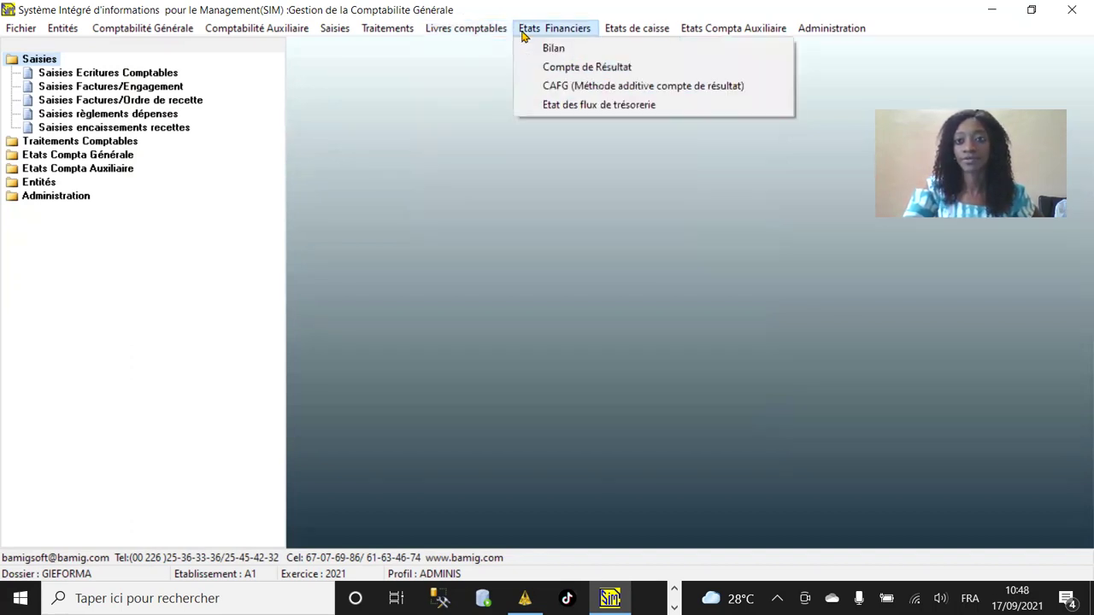